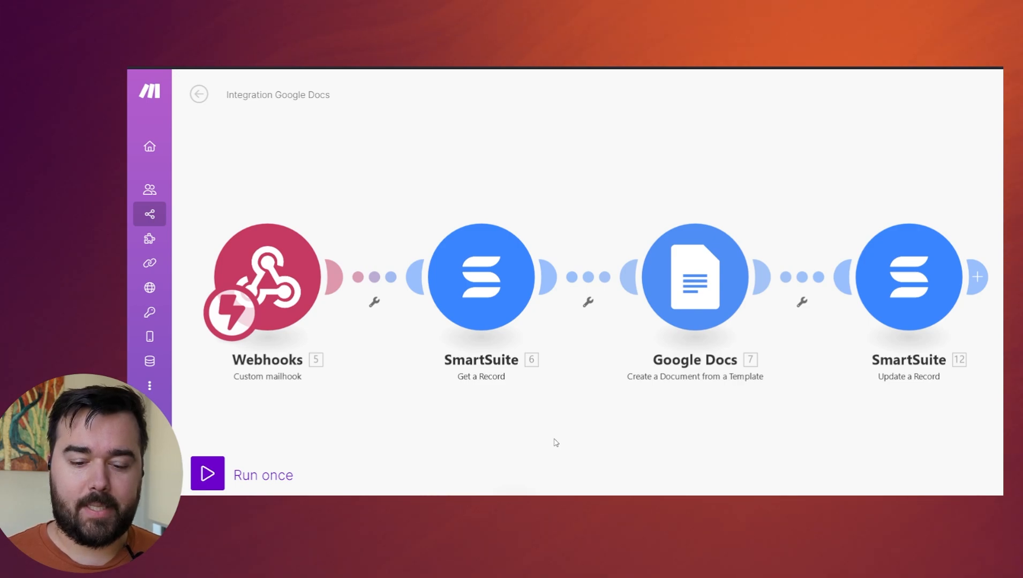
scroll(622, 185, "down", 2)
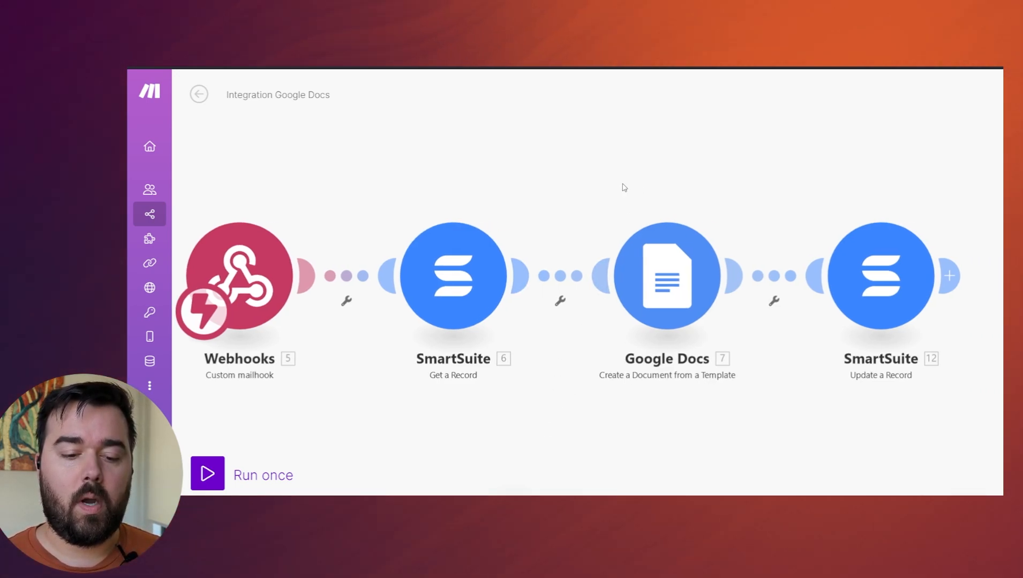
left_click_drag(659, 172, 590, 173)
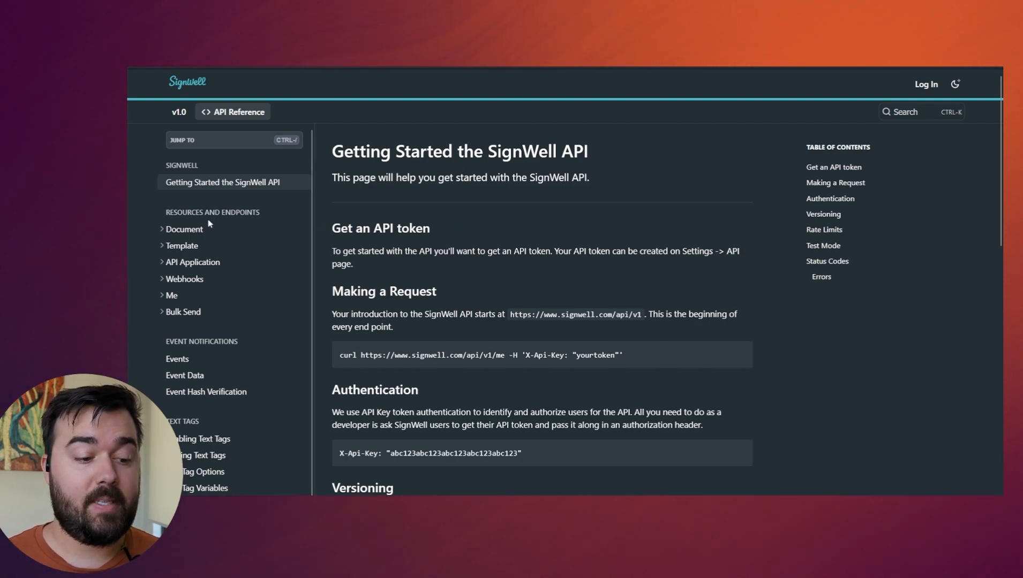
Open the Create Document endpoint in the SignWell API reference and examine how its files parameter accepts uploads.
left_click(192, 245)
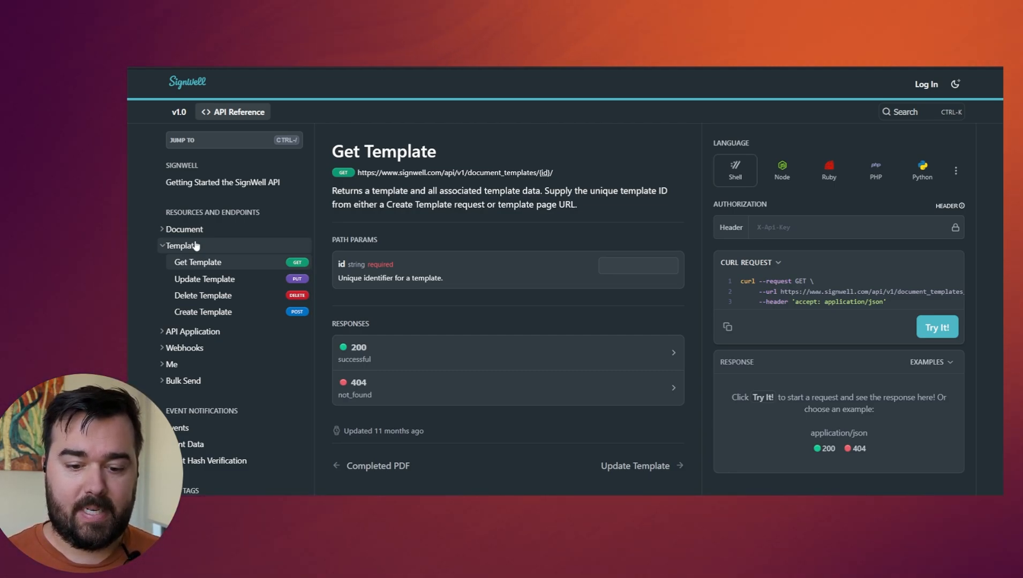
left_click(782, 227)
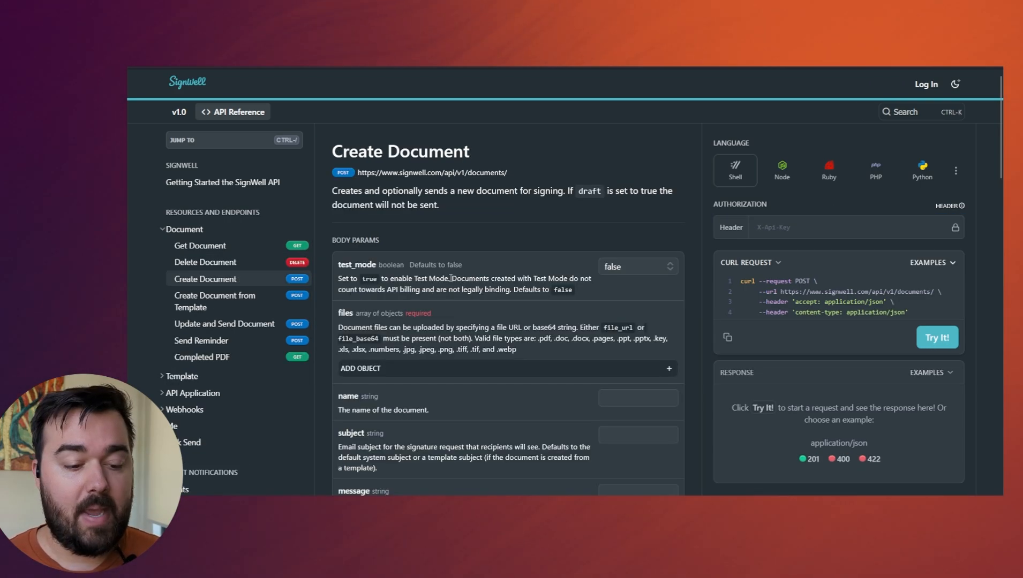
scroll(537, 259, "down", 1)
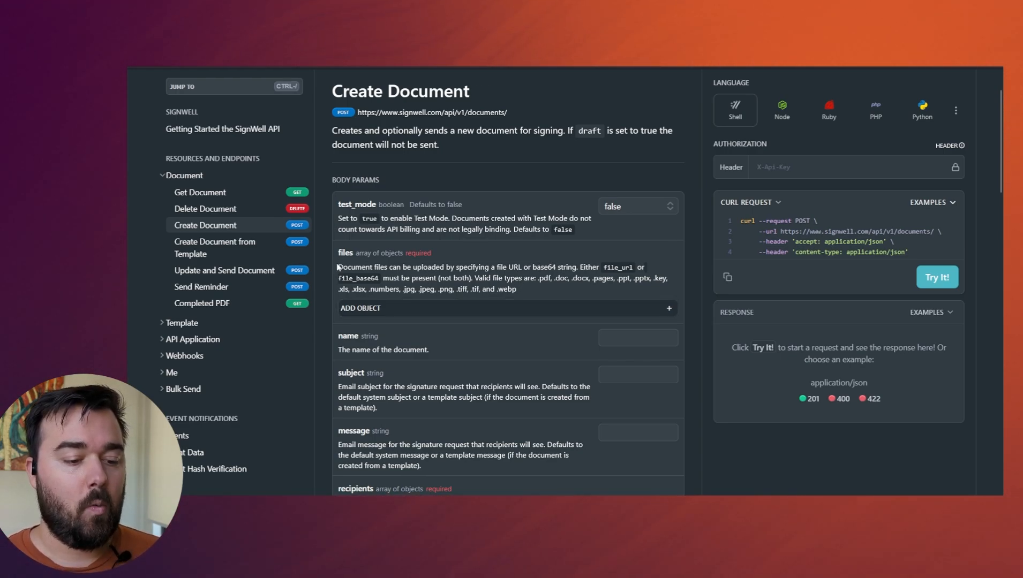
left_click_drag(346, 267, 450, 267)
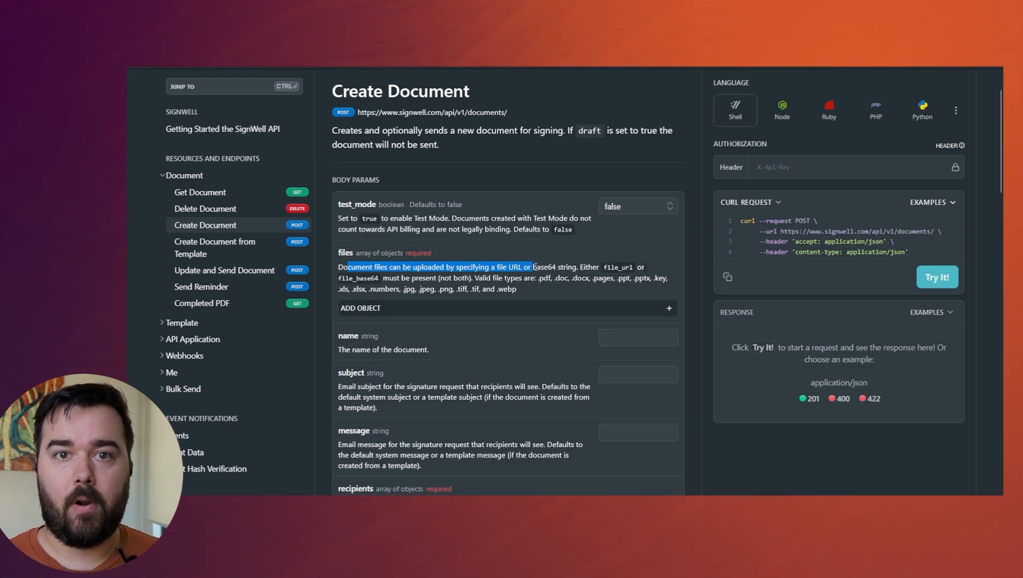
left_click_drag(534, 267, 430, 281)
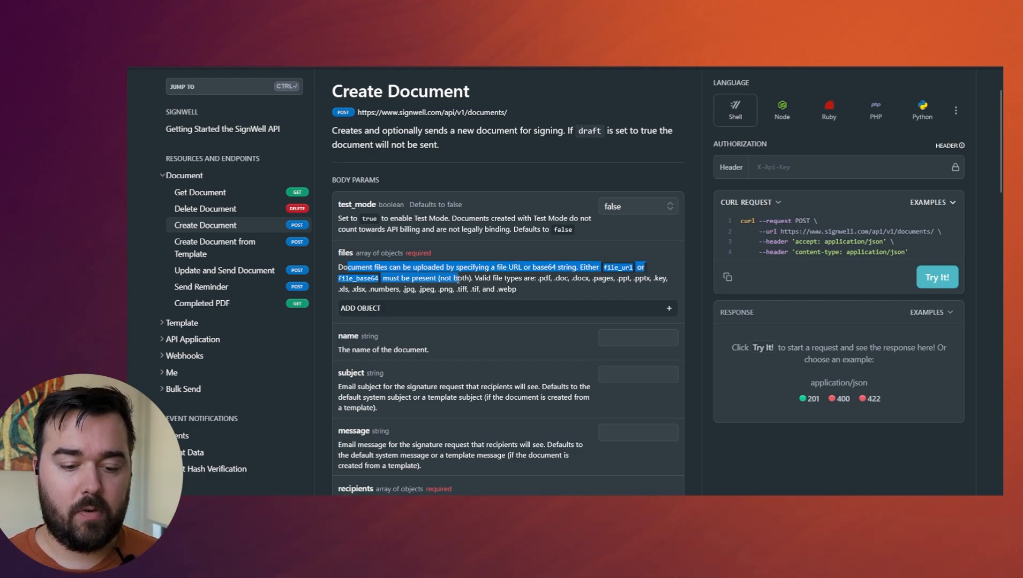
left_click_drag(464, 279, 467, 280)
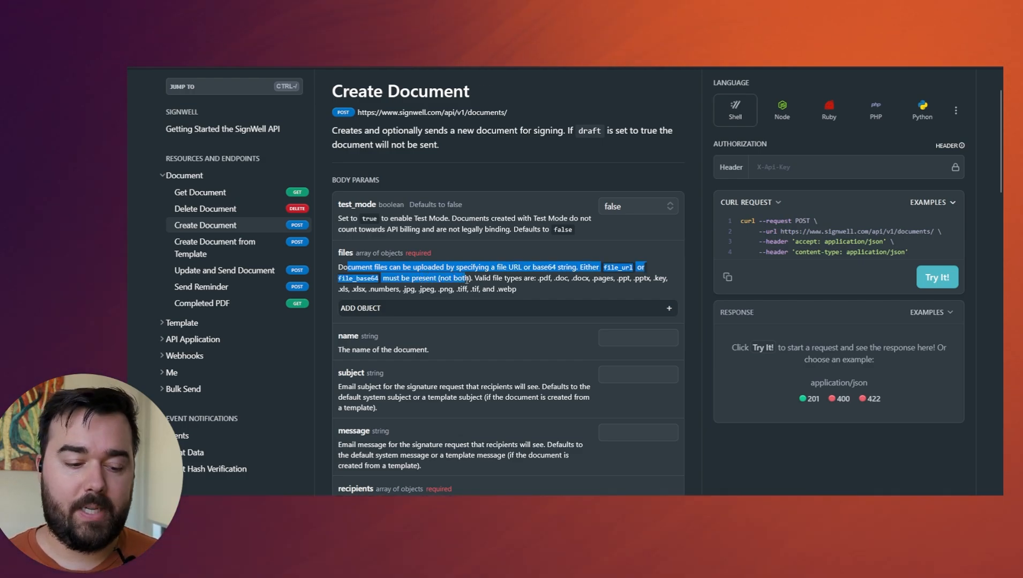
left_click(665, 309)
scroll(471, 273, "down", 1)
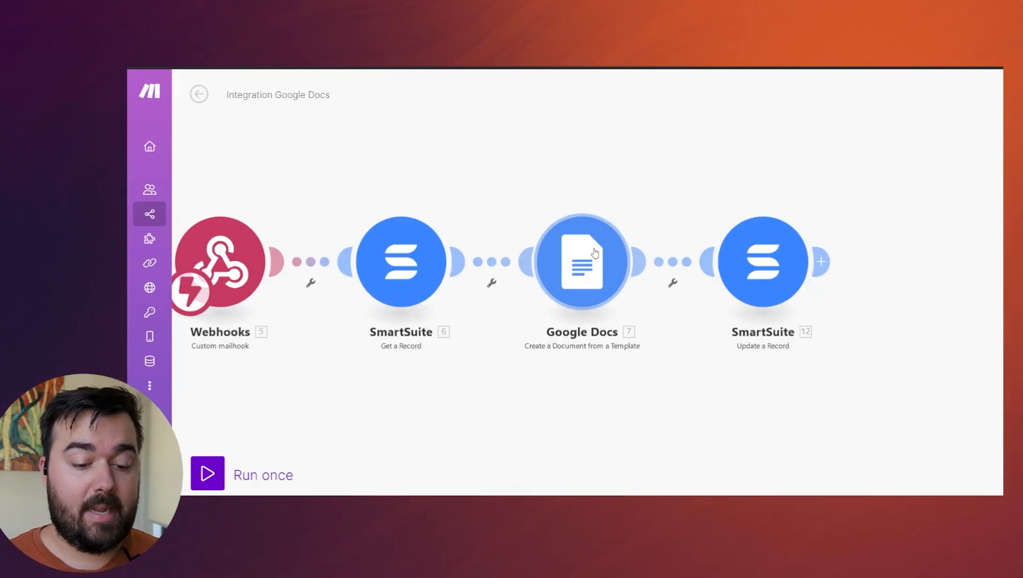
Add a Google Docs "Download a Document" module to the Make scenario Integration Google Docs.
left_click_drag(686, 171, 659, 173)
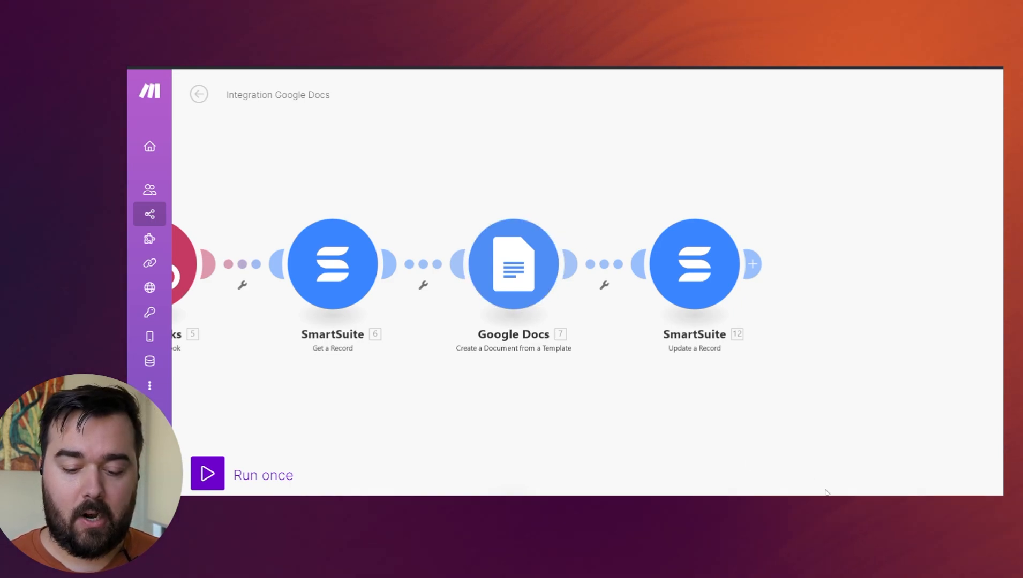
left_click(776, 498)
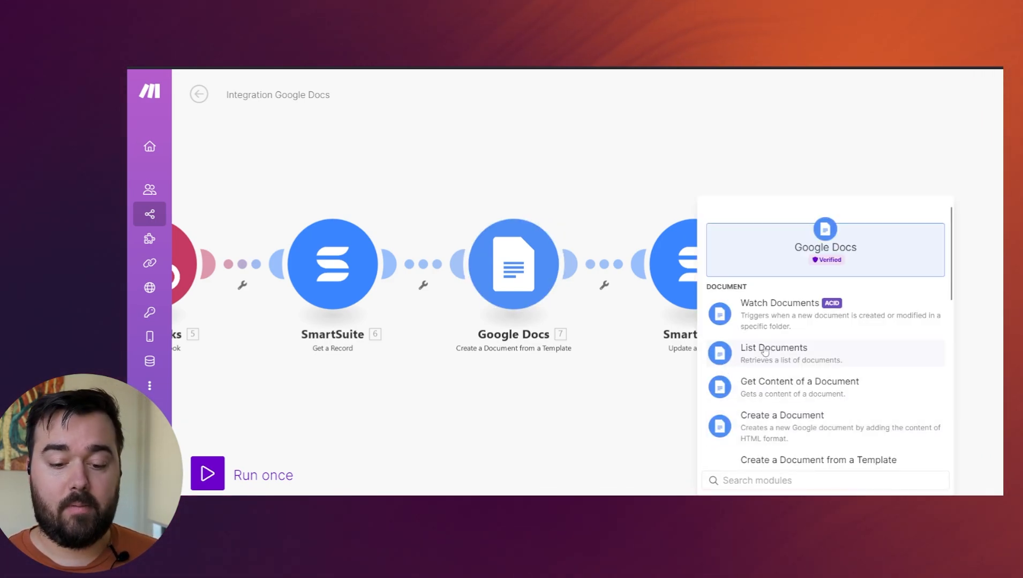
scroll(770, 354, "down", 5)
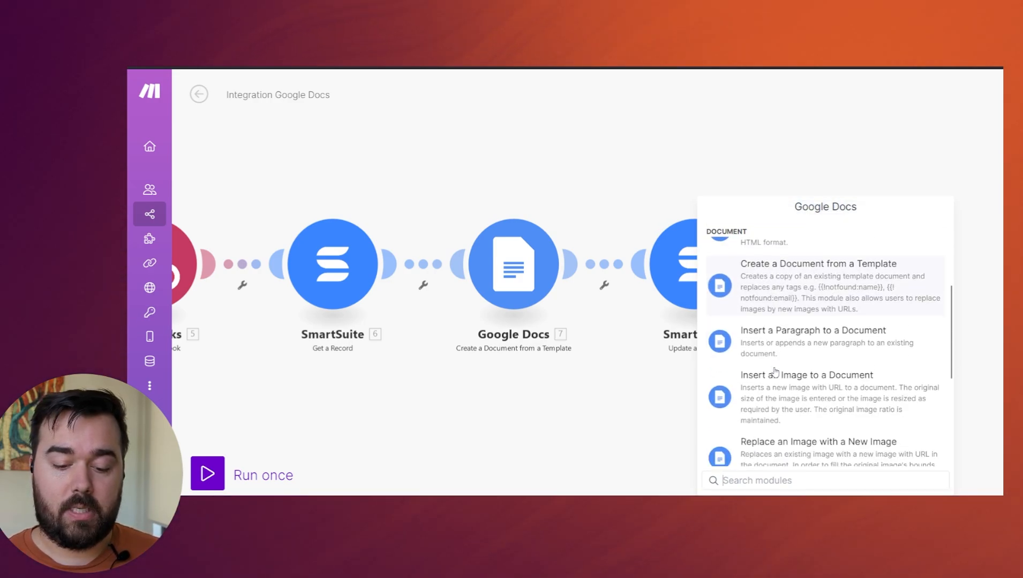
scroll(775, 371, "down", 4)
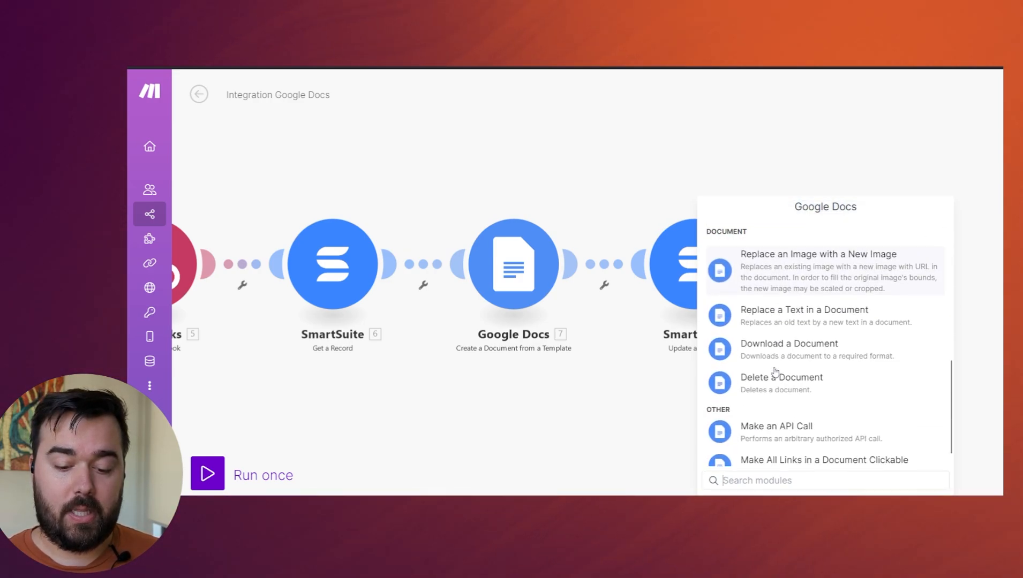
left_click(817, 347)
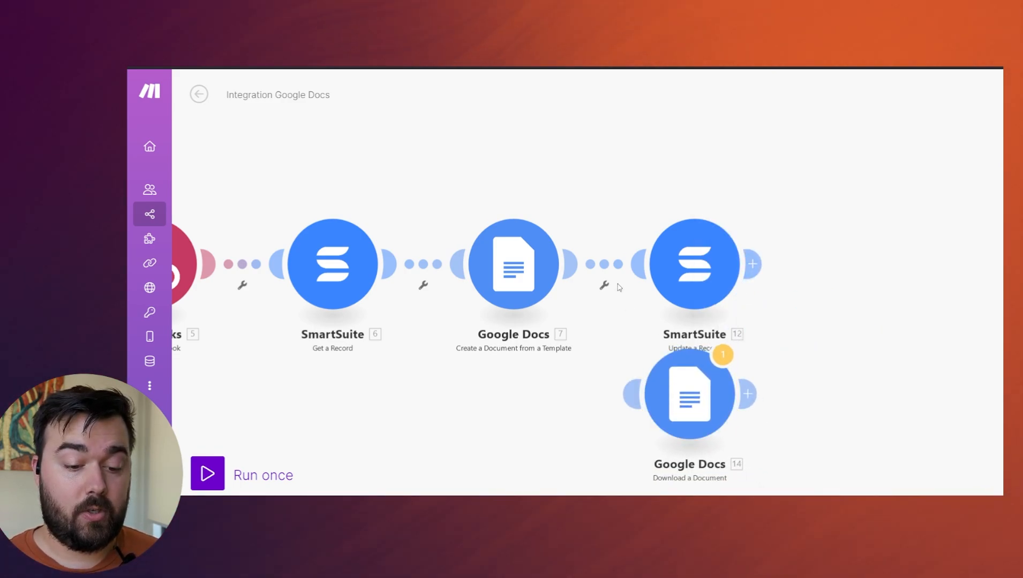
Unlink the SmartSuite "Update a Record" module and connect "Download a Document" after "Create a Document from a Template" in its place.
left_click(608, 262)
left_click(636, 289)
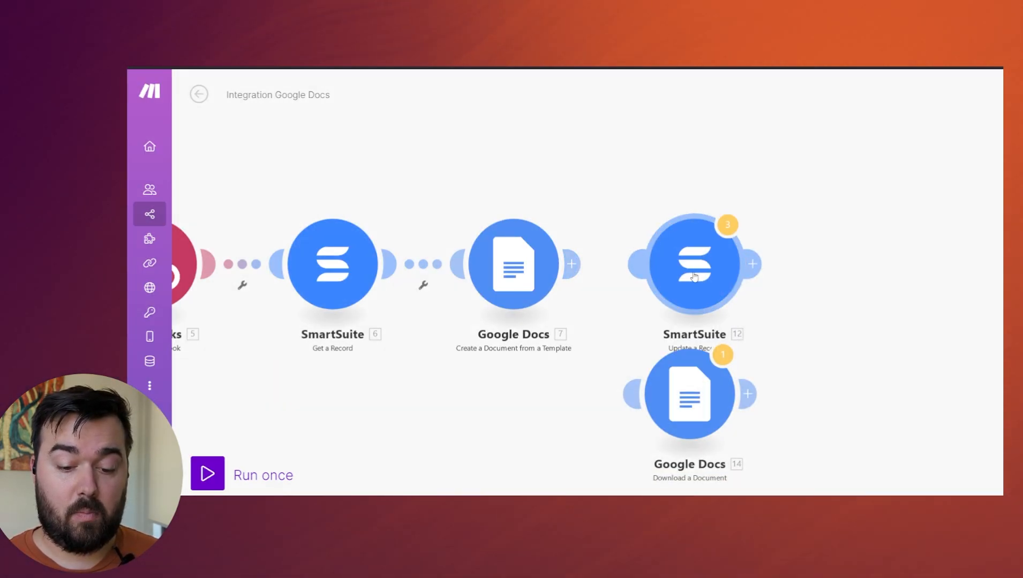
left_click_drag(676, 430, 691, 268)
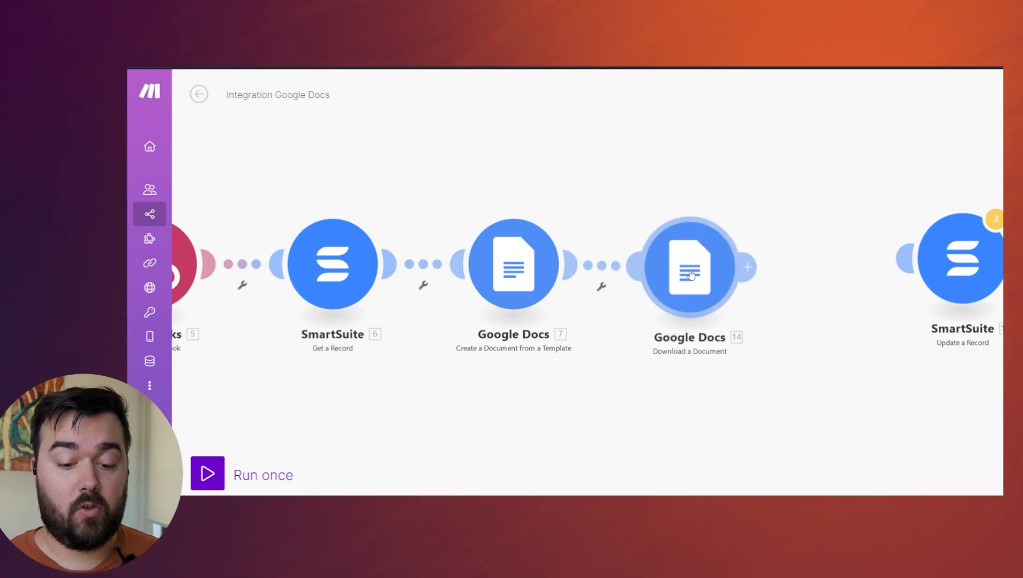
Configure the document download with the Document ID mapped from "Create a Document from a Template" and the type PDF Document (.pdf).
left_click(690, 269)
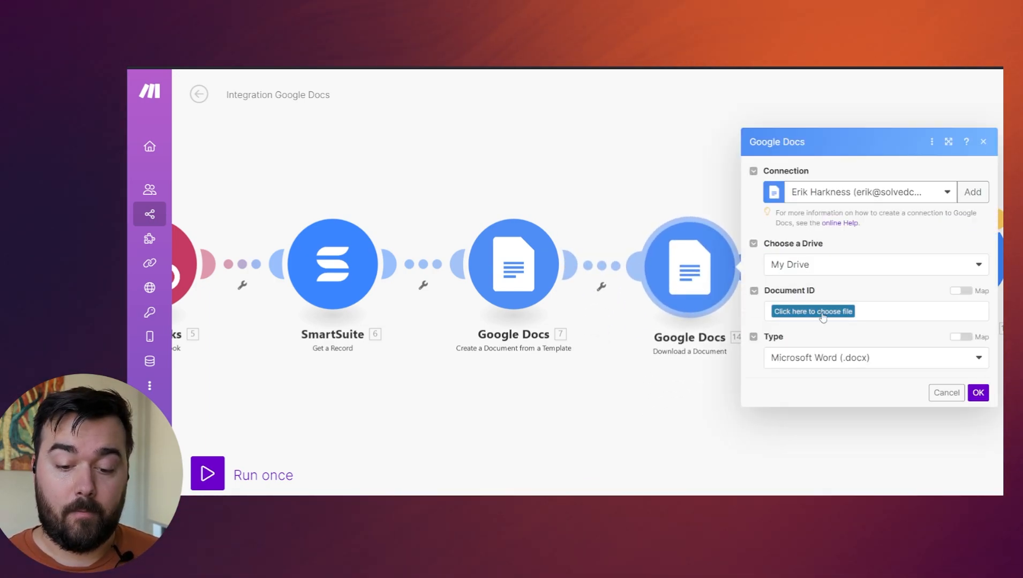
left_click(956, 291)
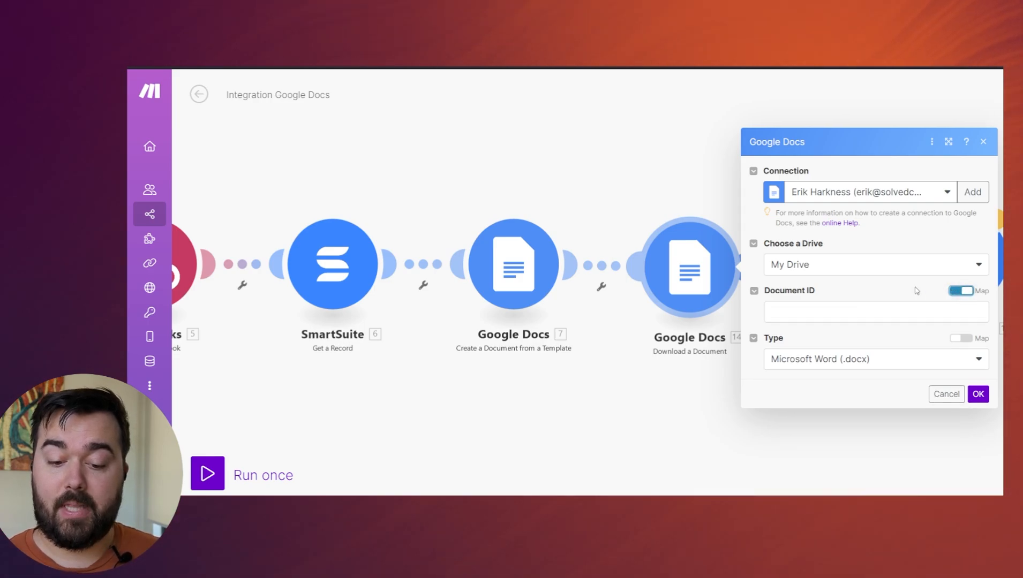
left_click(857, 308)
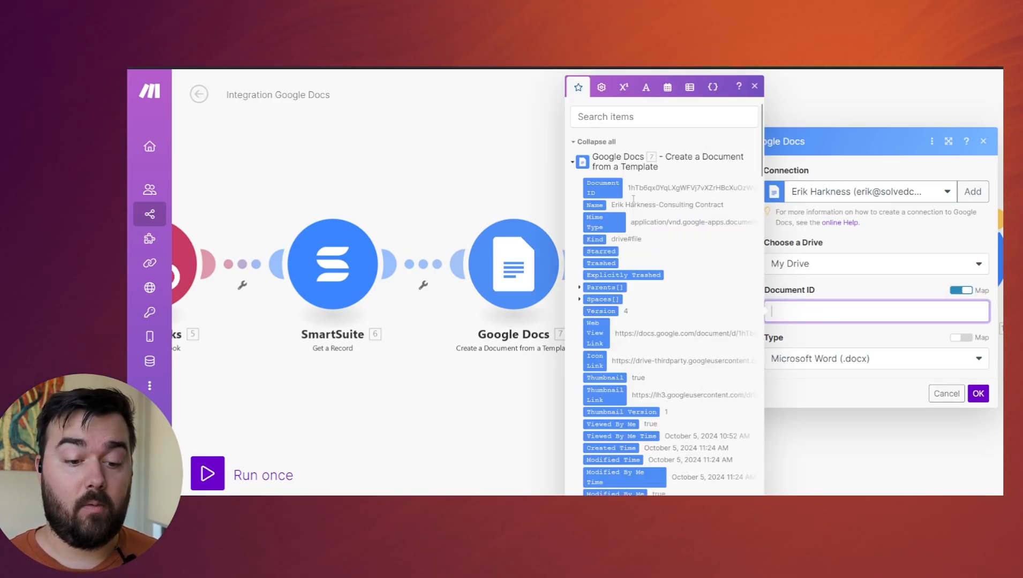
left_click(604, 187)
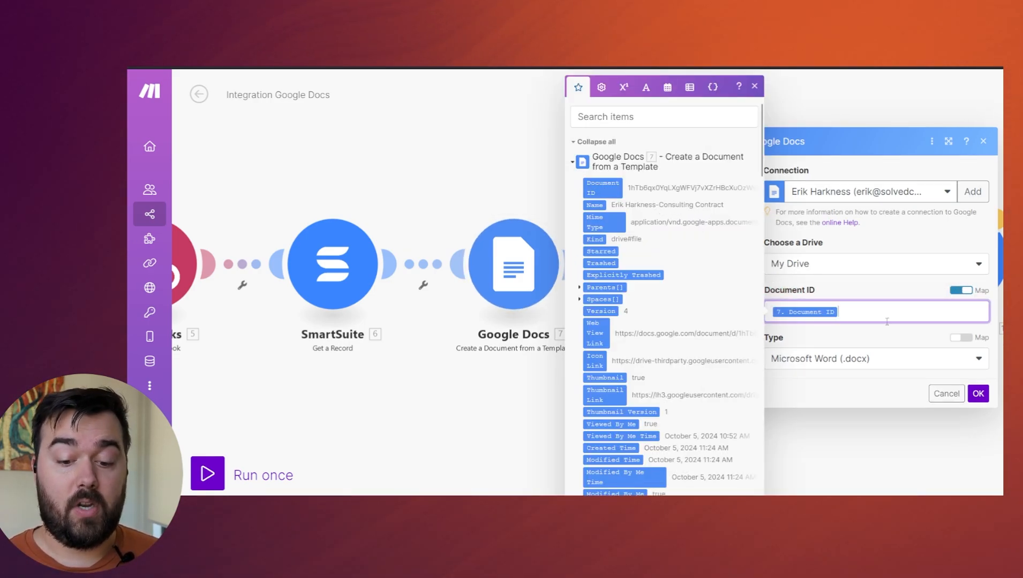
left_click(863, 338)
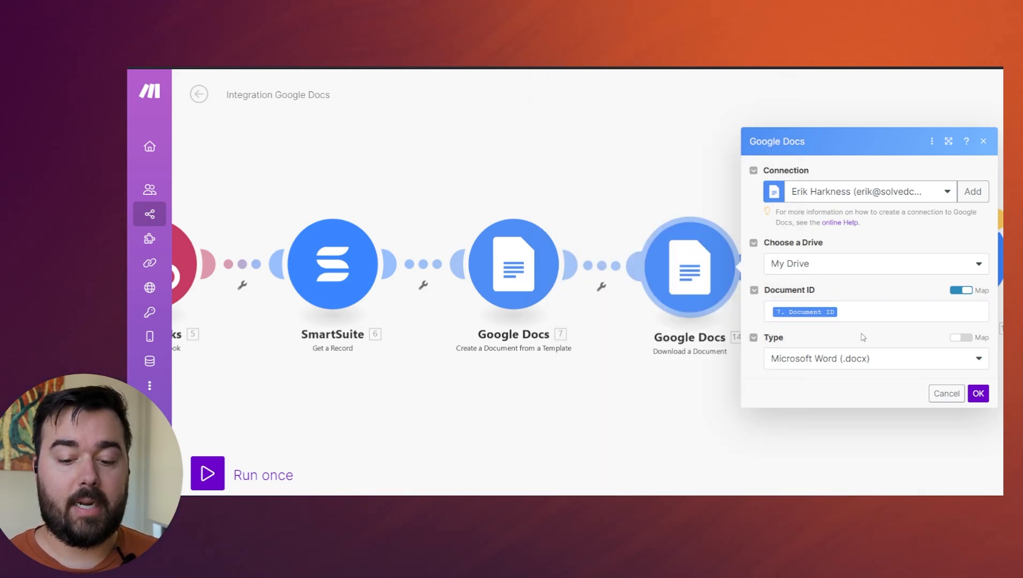
left_click(966, 361)
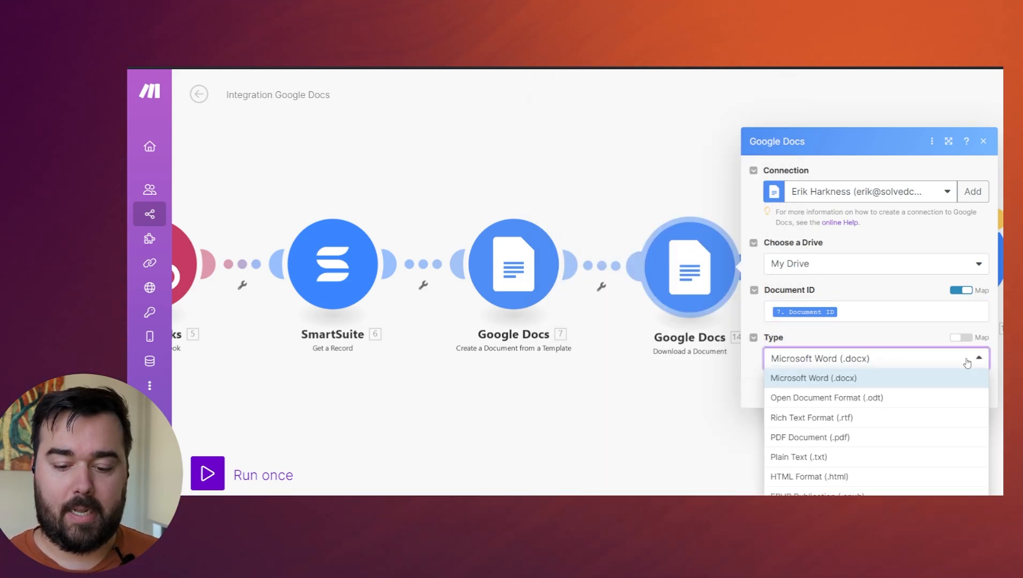
left_click(804, 438)
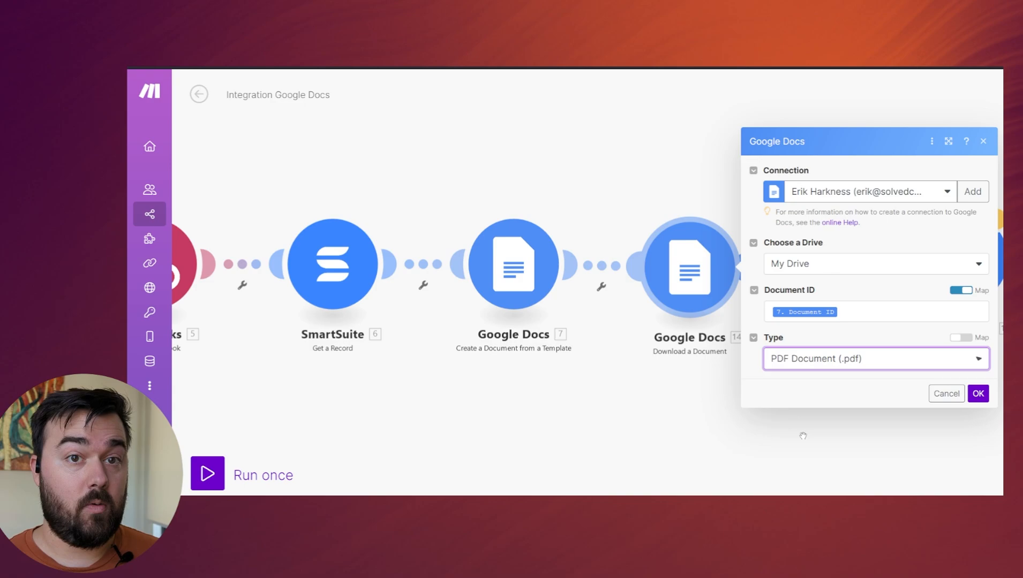
left_click(978, 394)
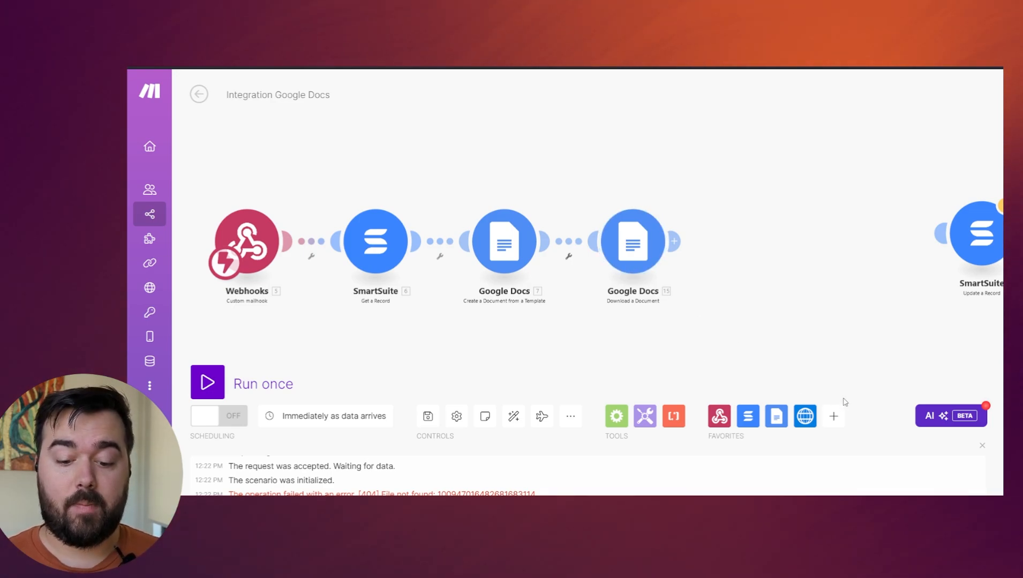
Search the available apps for "drive" and add a Google Drive "Upload a File" module to the scenario.
left_click(834, 418)
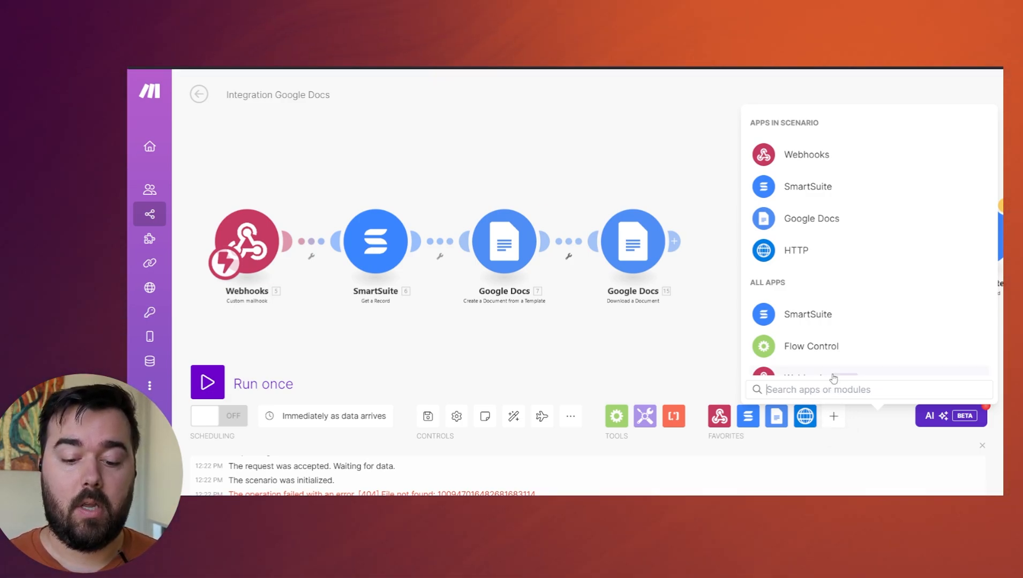
type("drive")
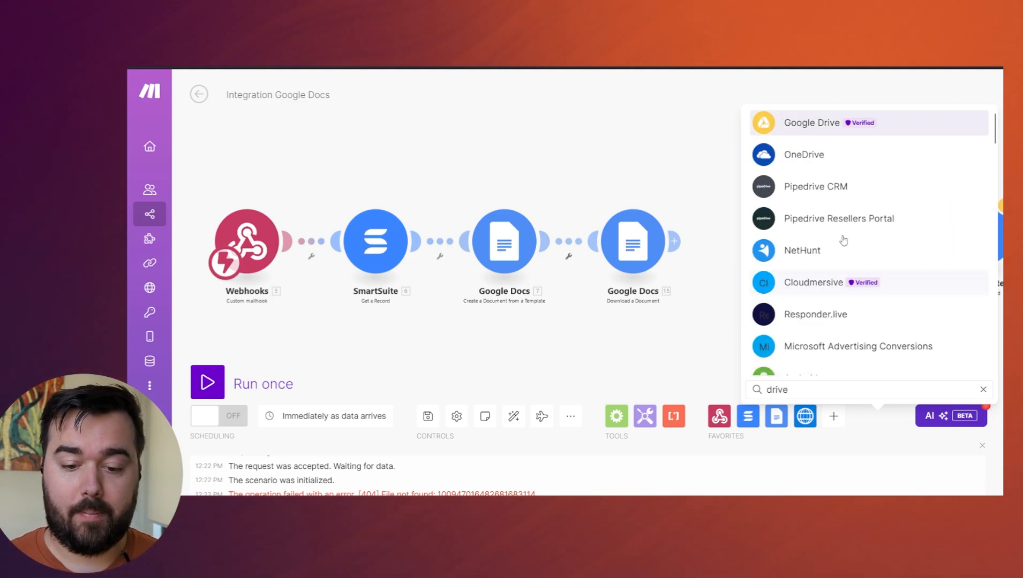
left_click(803, 125)
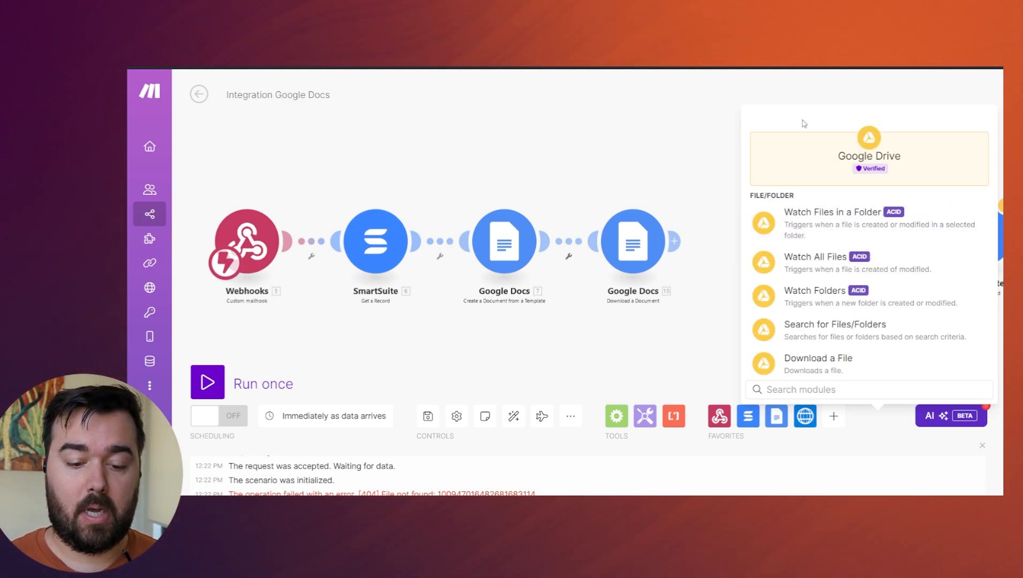
scroll(827, 279, "down", 3)
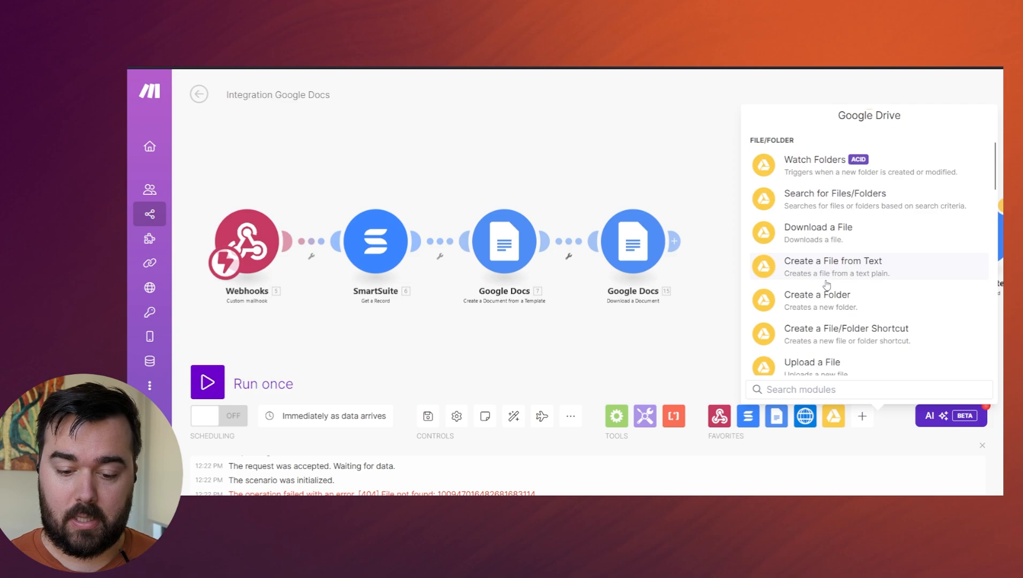
scroll(834, 306, "down", 2)
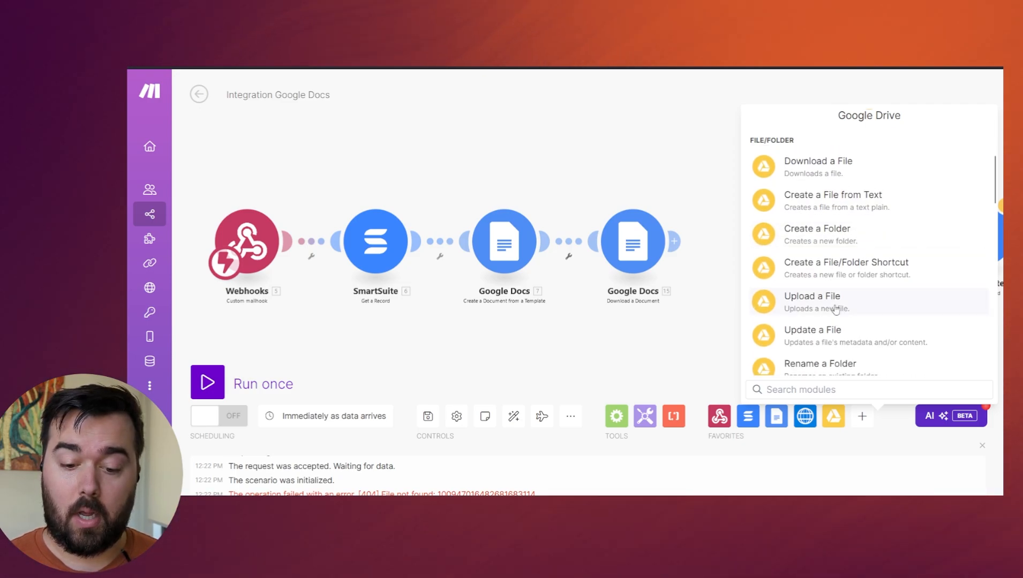
left_click(825, 300)
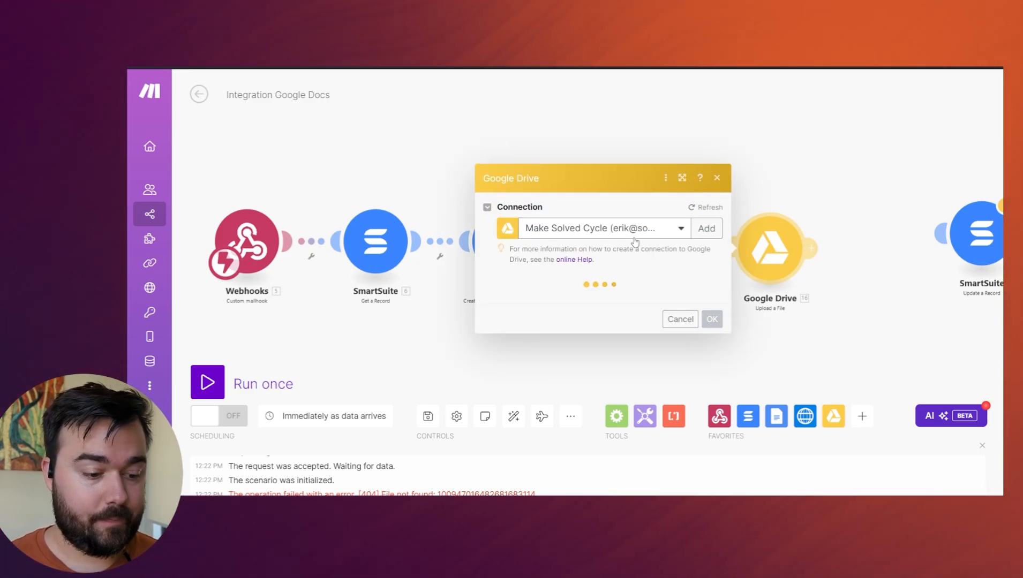
Switch the Google Drive upload's folder entry to "Select from the list" and save the module's settings.
left_click(563, 287)
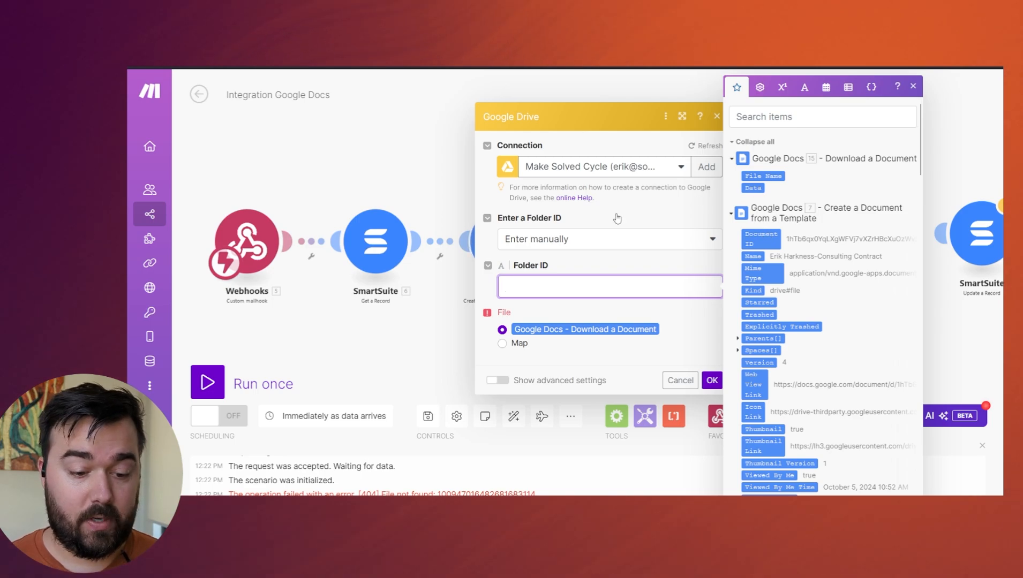
left_click(621, 236)
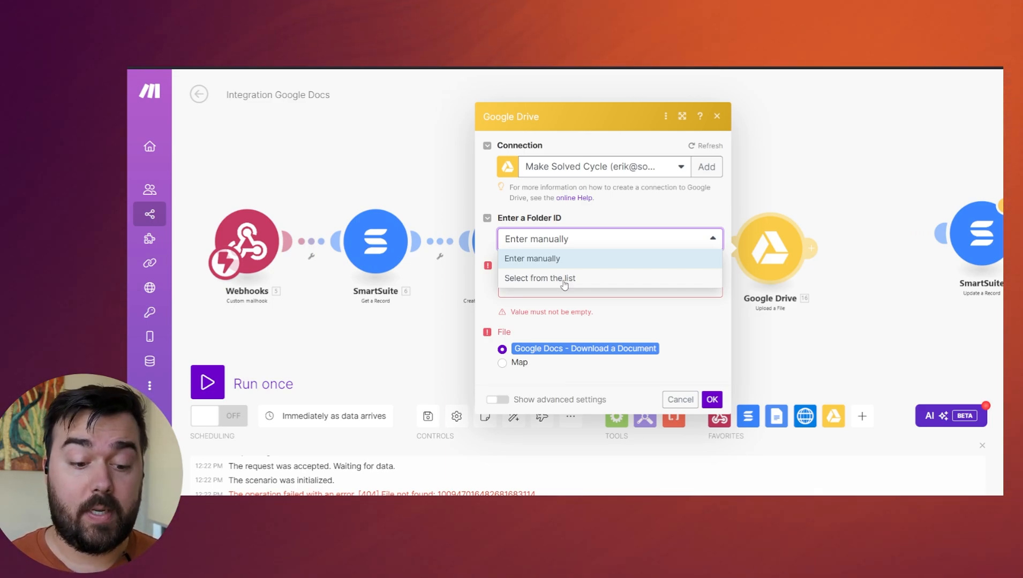
left_click(568, 279)
left_click(711, 404)
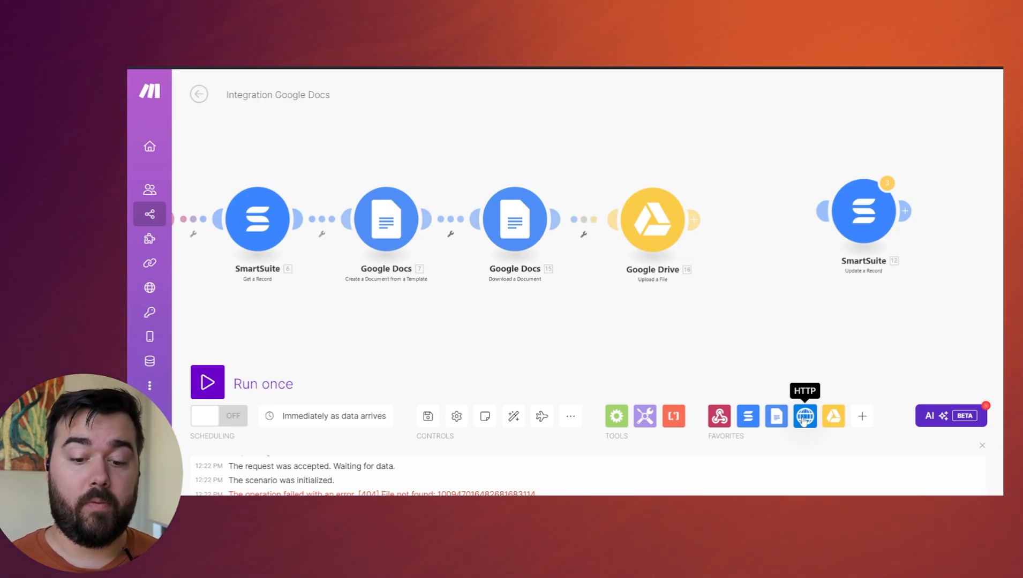
Add an HTTP request module that uses the Signwell API credentials to the scenario.
left_click(803, 422)
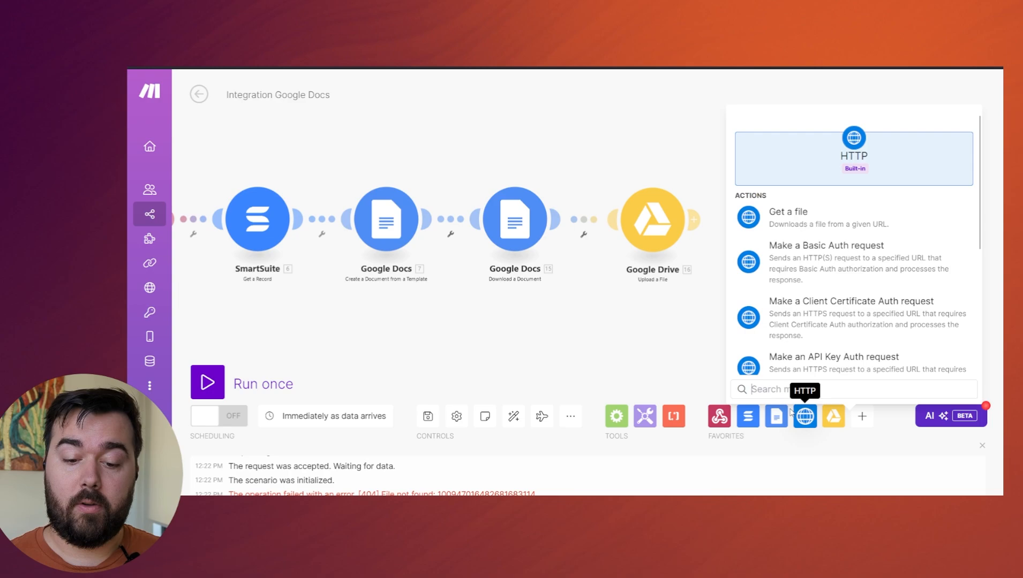
left_click(798, 274)
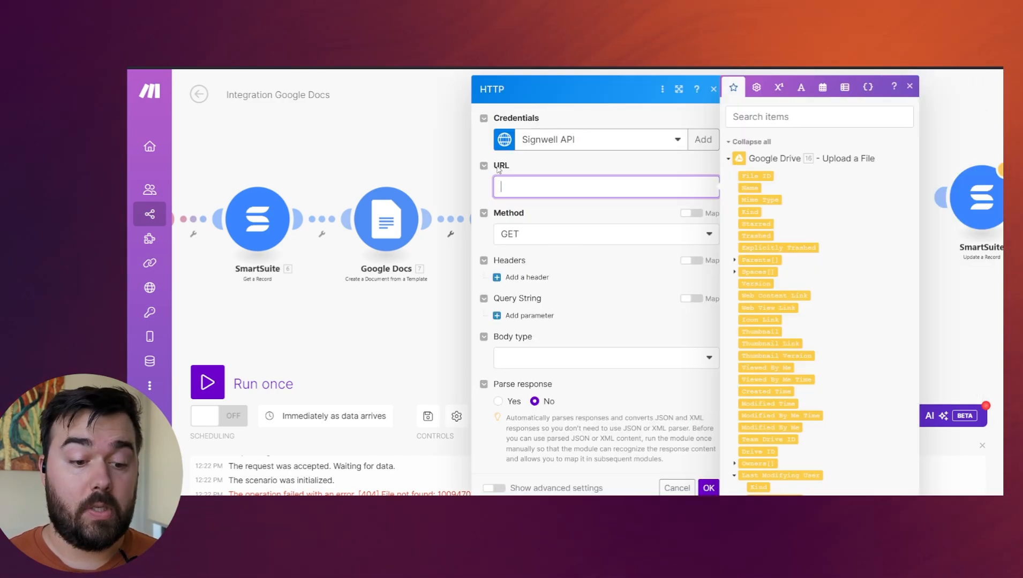
type("h")
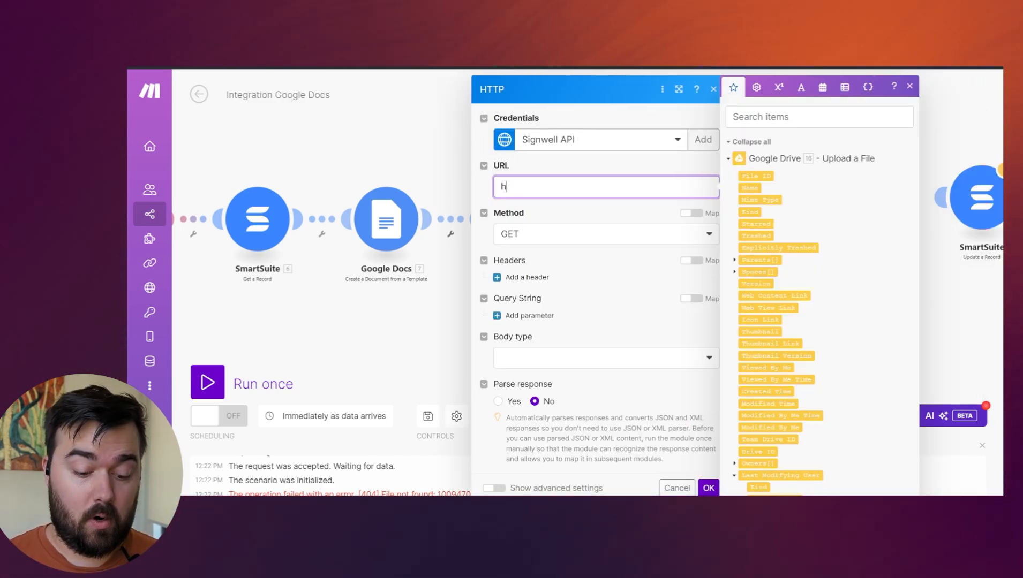
type("ttps://")
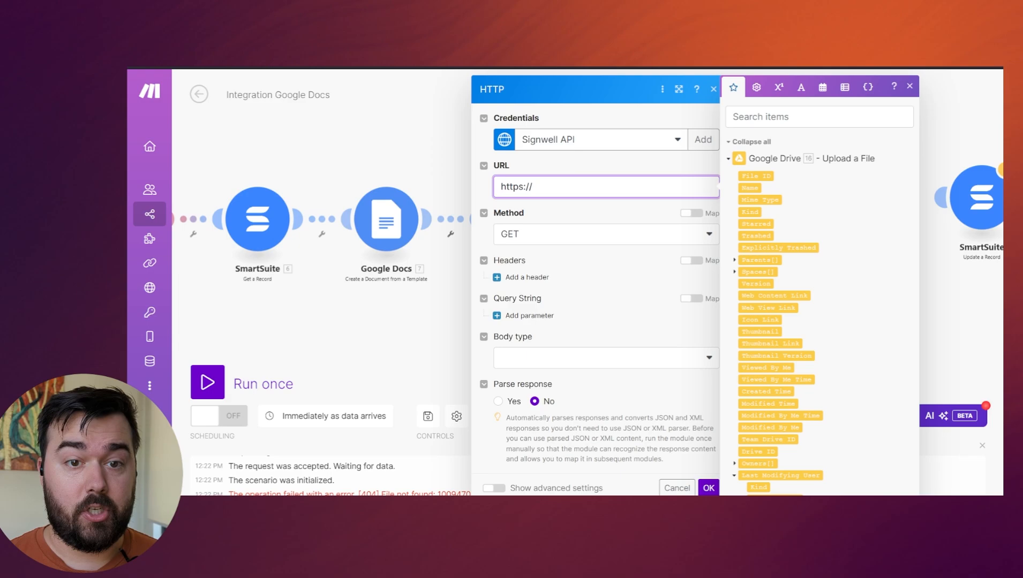
type("www.signwell.")
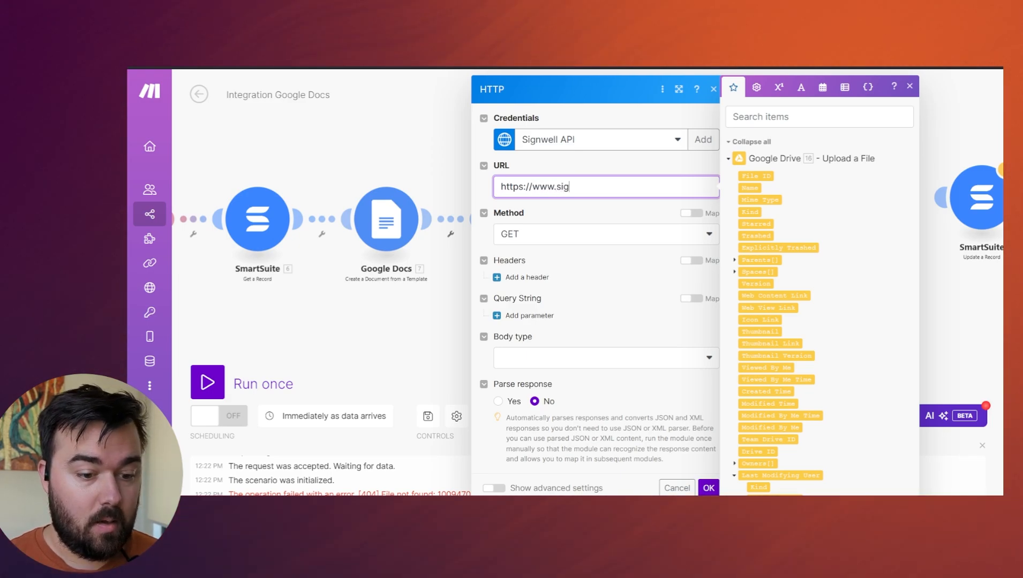
key("BackSpace")
key("BackSpace")
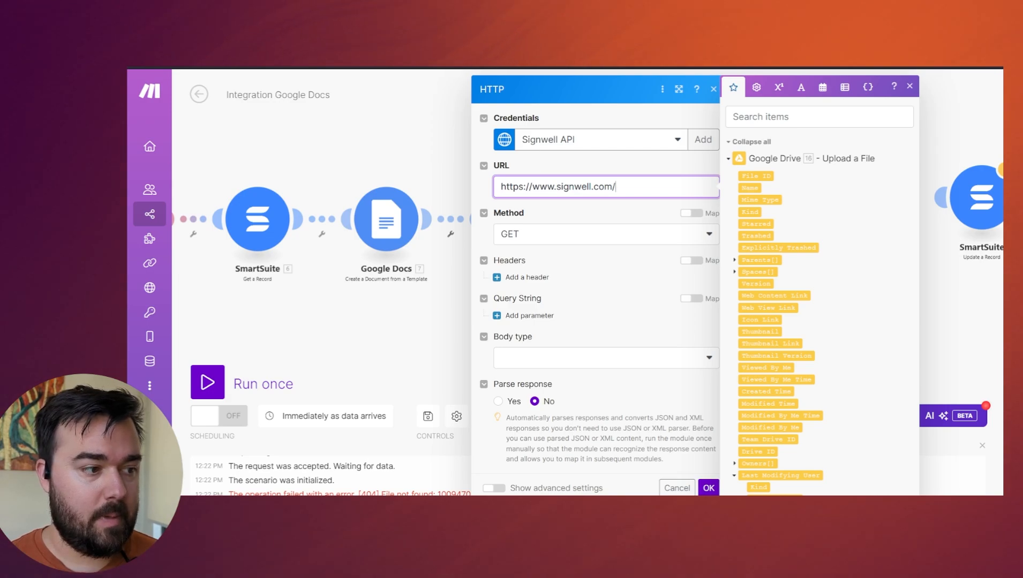
type("l.com/api/v1")
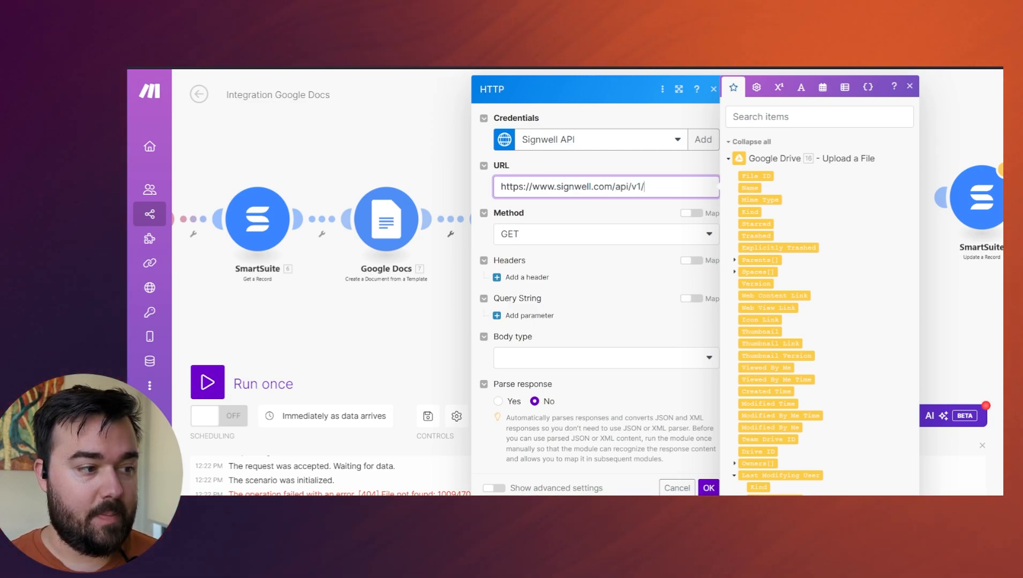
type("/documents")
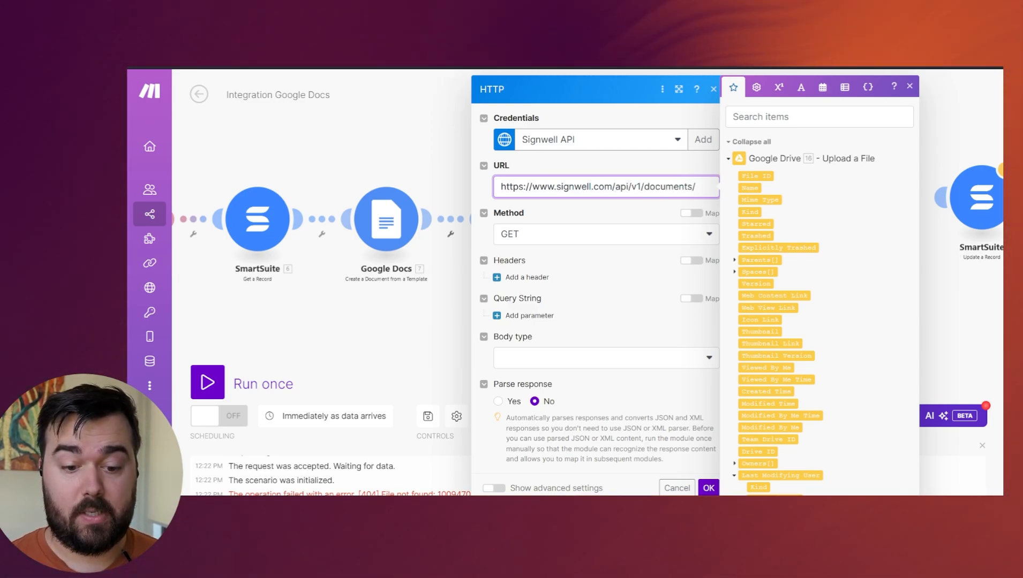
type("/")
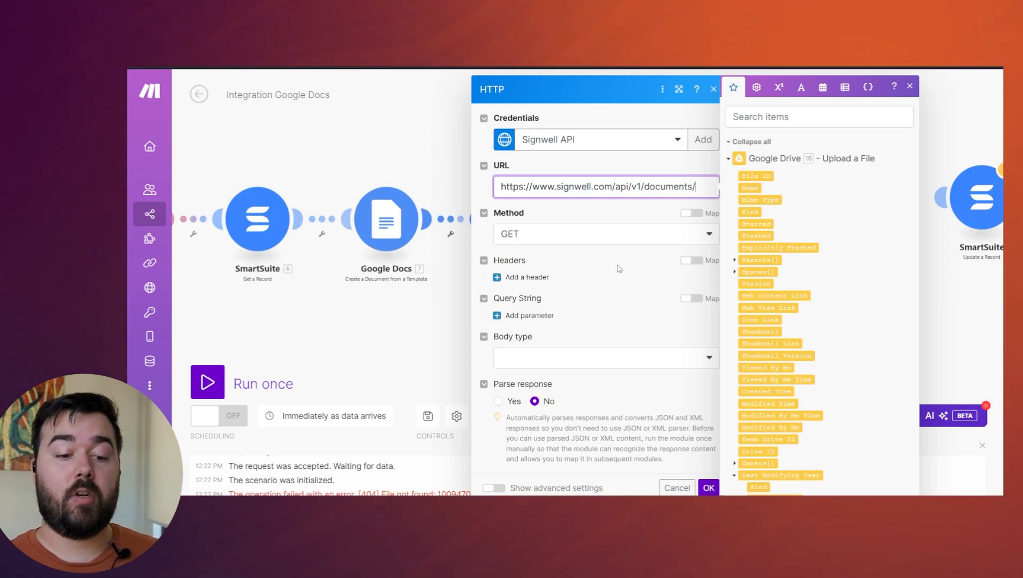
left_click(618, 269)
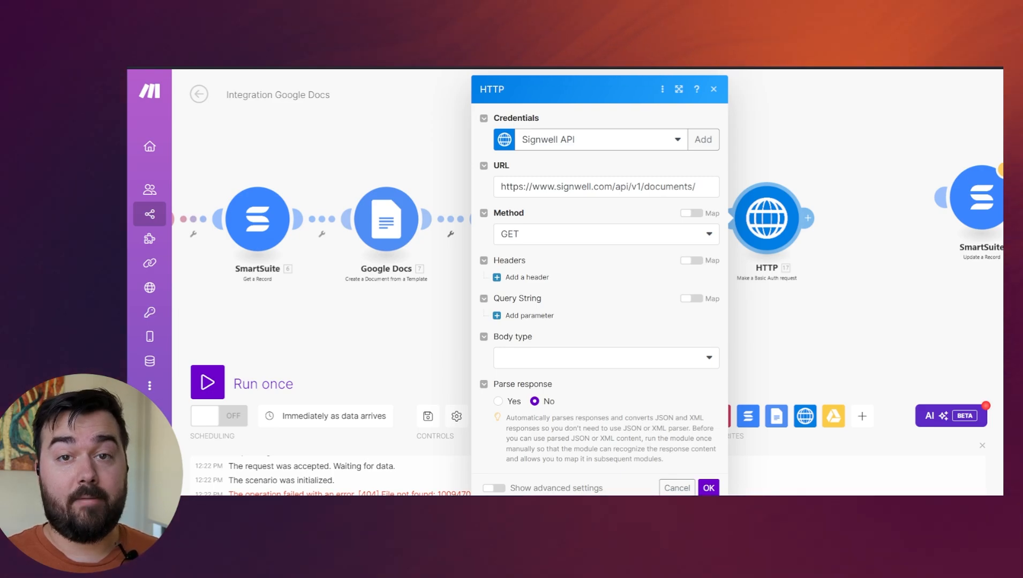
Set the request method to POST with a Raw body of content type JSON (application/json).
left_click(564, 235)
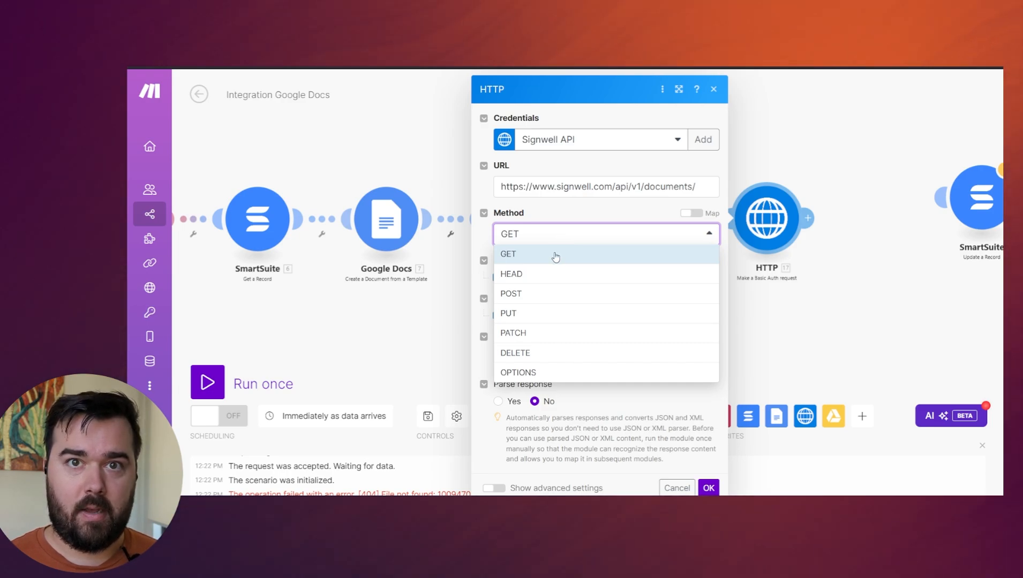
left_click(538, 294)
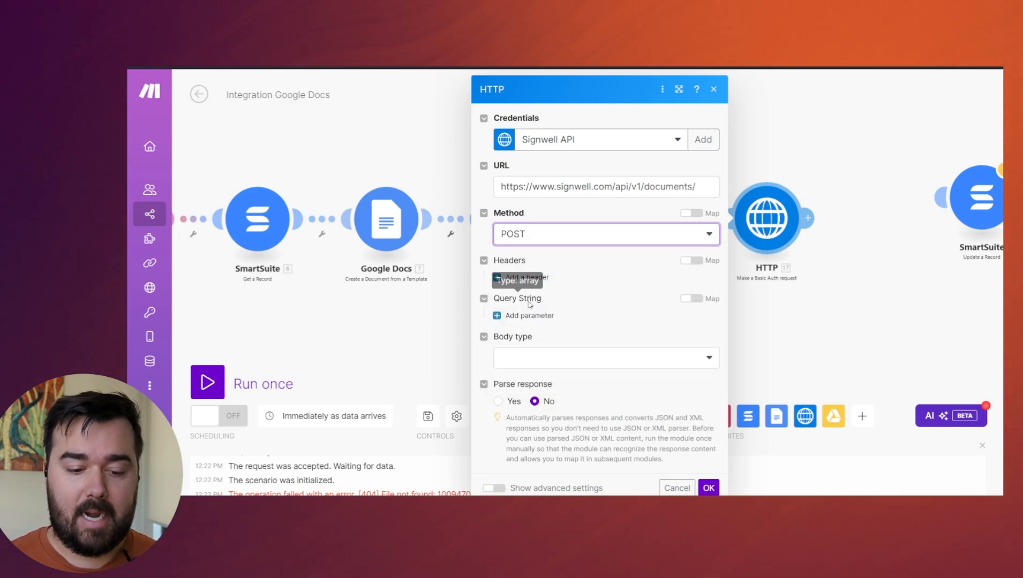
left_click(555, 370)
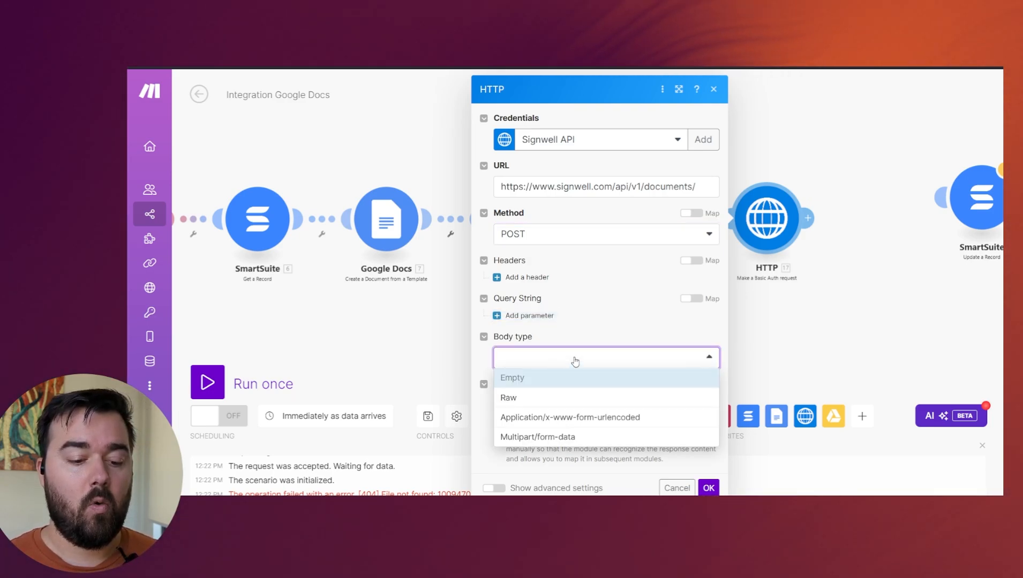
left_click(530, 399)
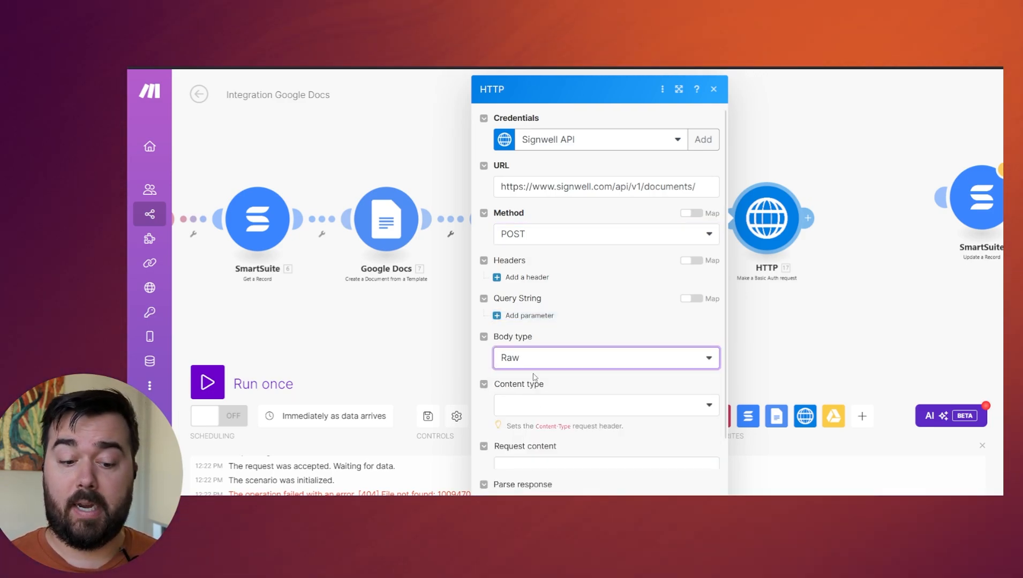
left_click(570, 405)
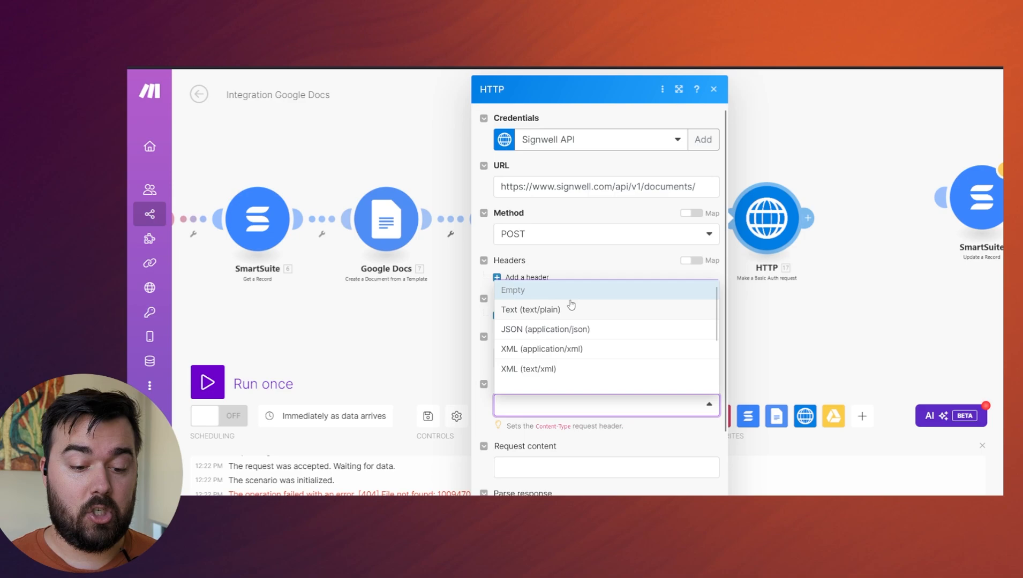
left_click(572, 330)
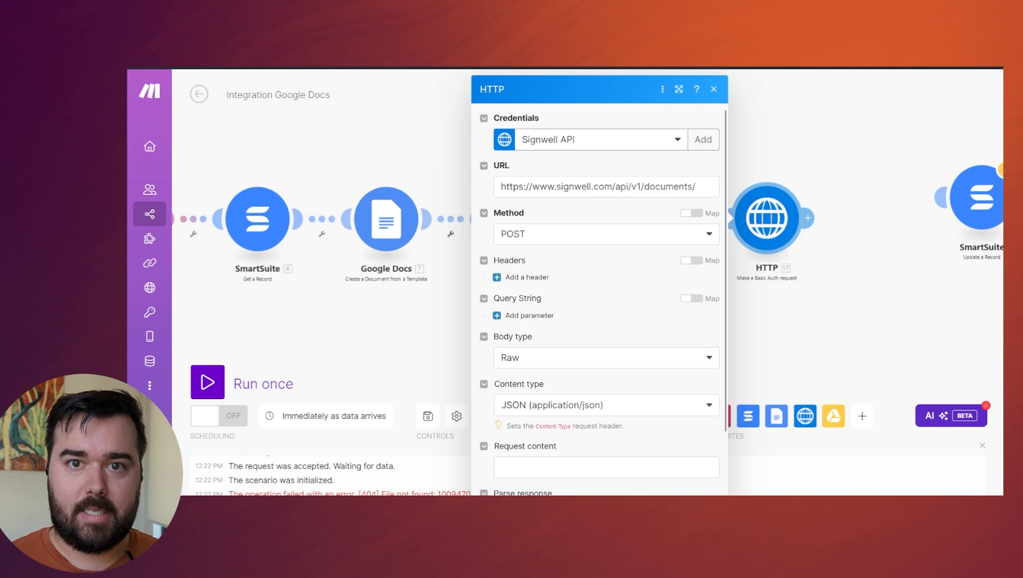
Paste the prepared SignWell JSON body into the HTTP module's request content and look through it.
scroll(600, 300, "down", 2)
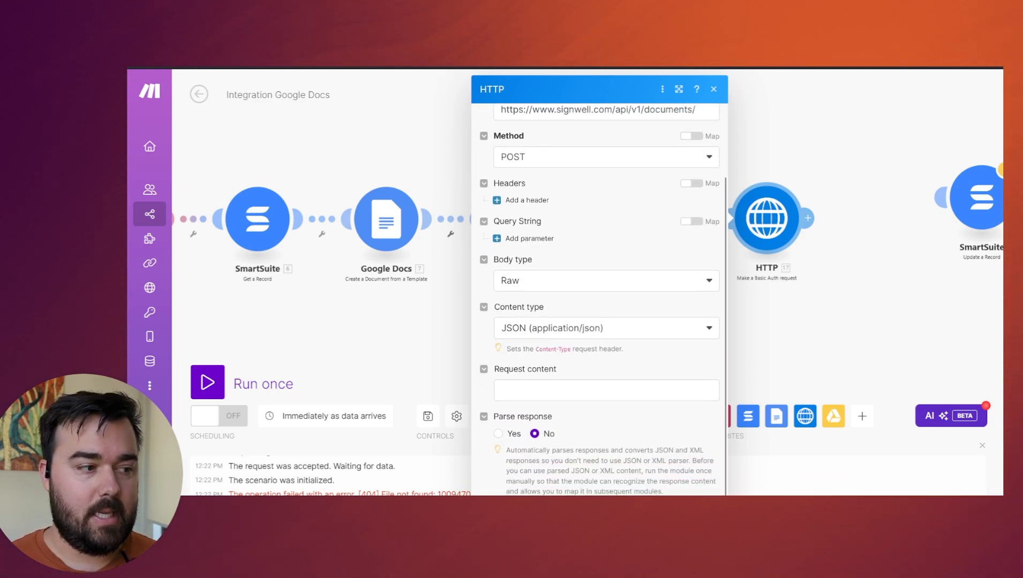
left_click(548, 391)
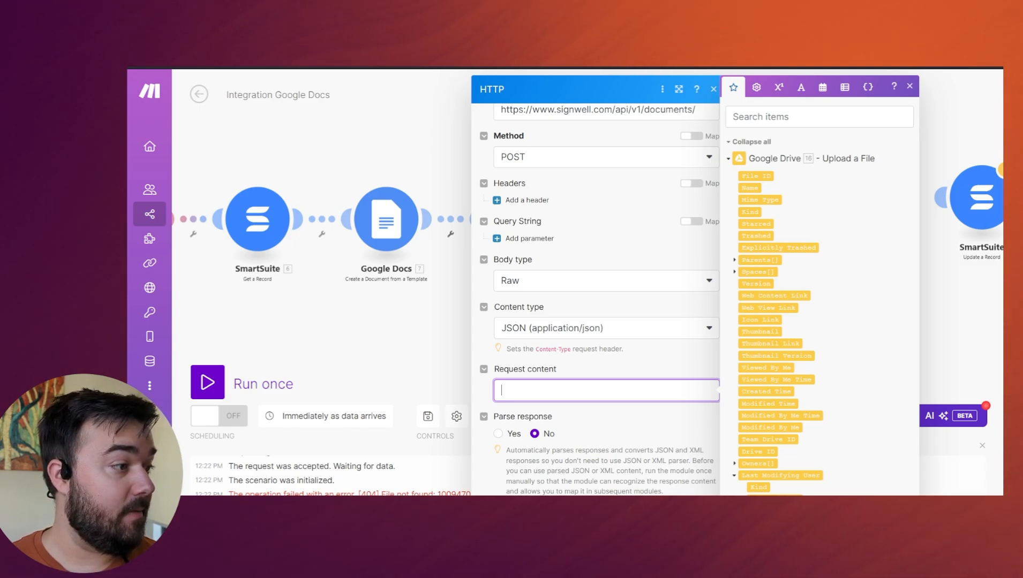
key("Escape")
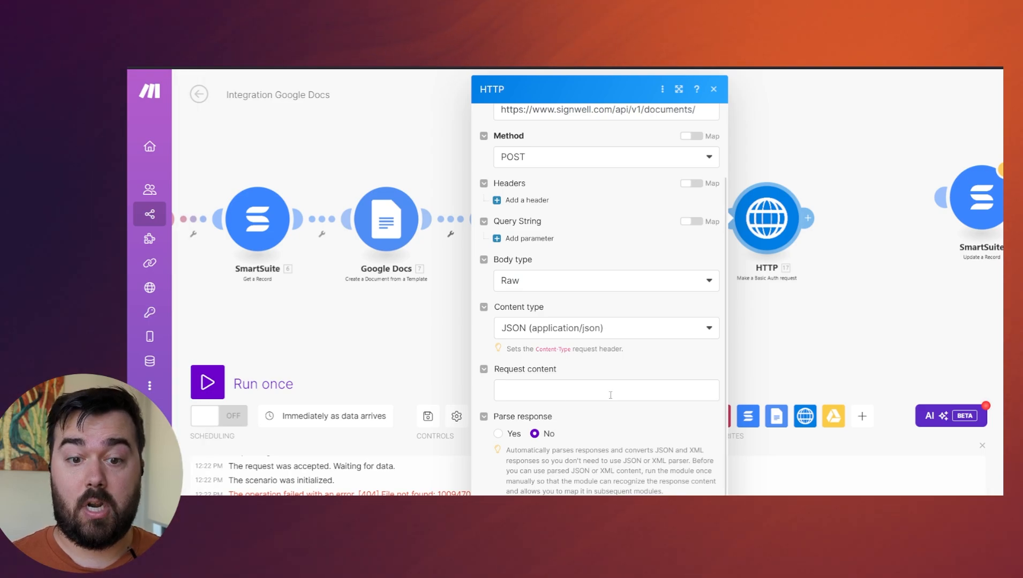
left_click(633, 386)
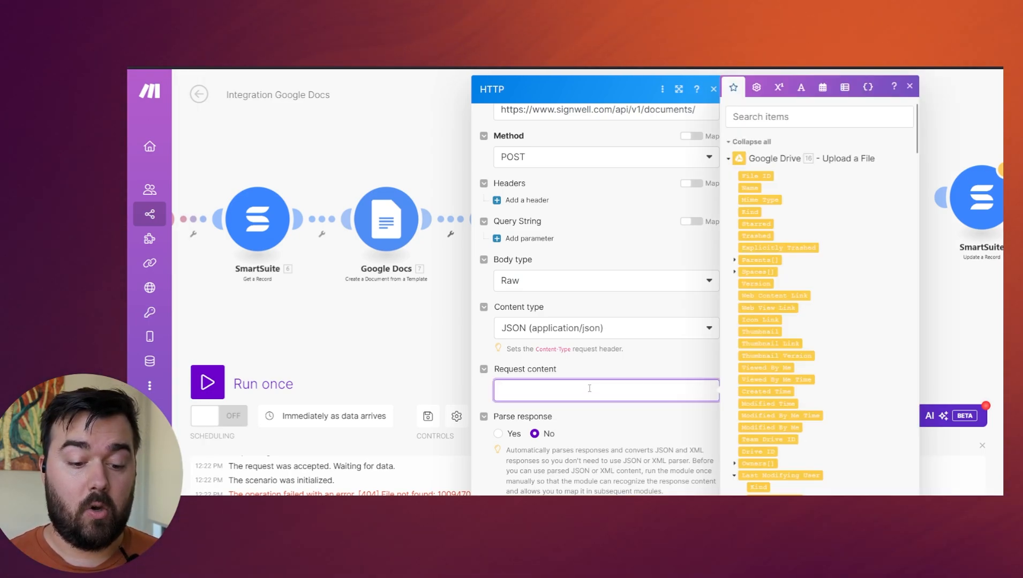
key("ctrl+v")
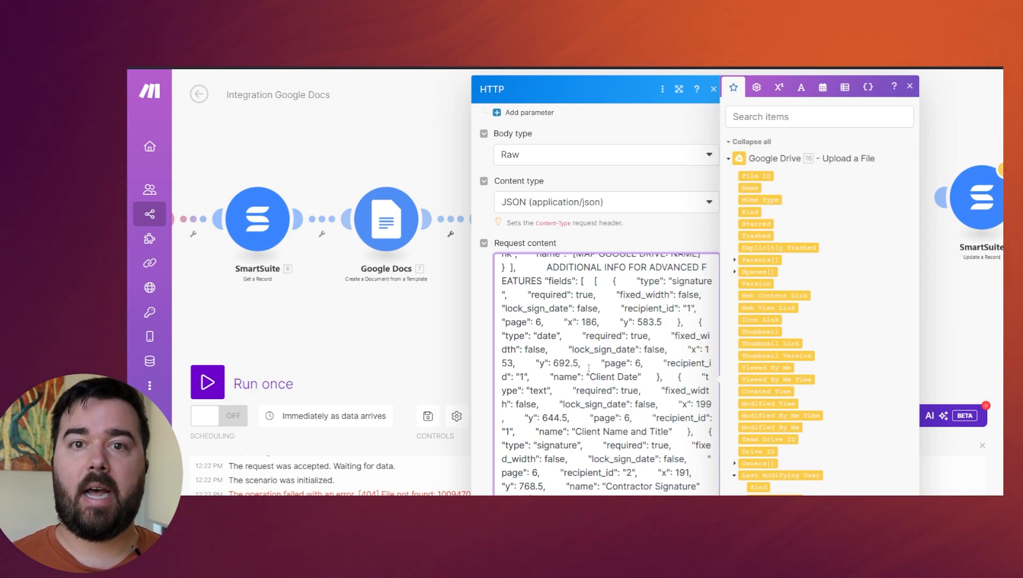
scroll(618, 290, "up", 5)
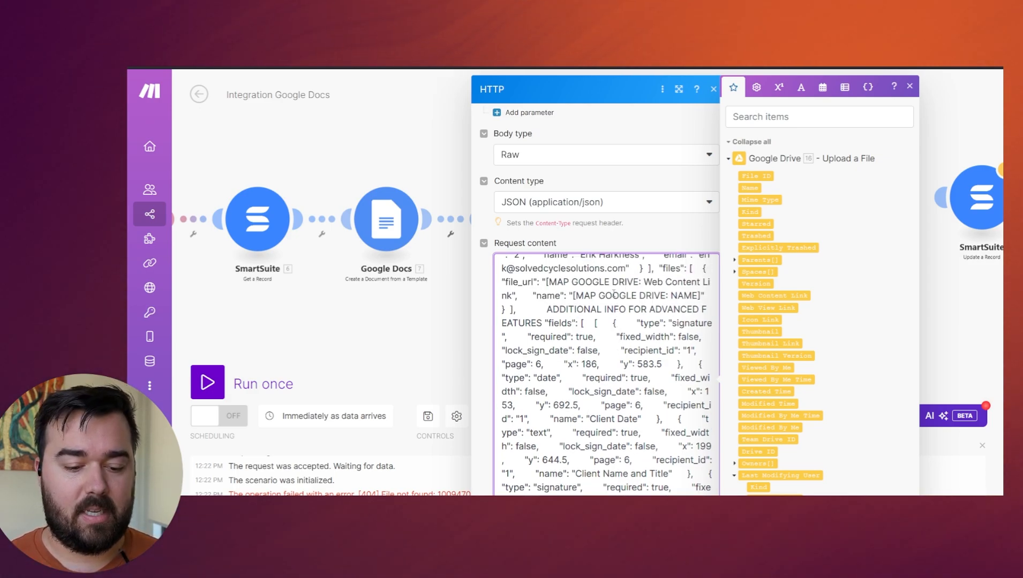
scroll(575, 306, "up", 4)
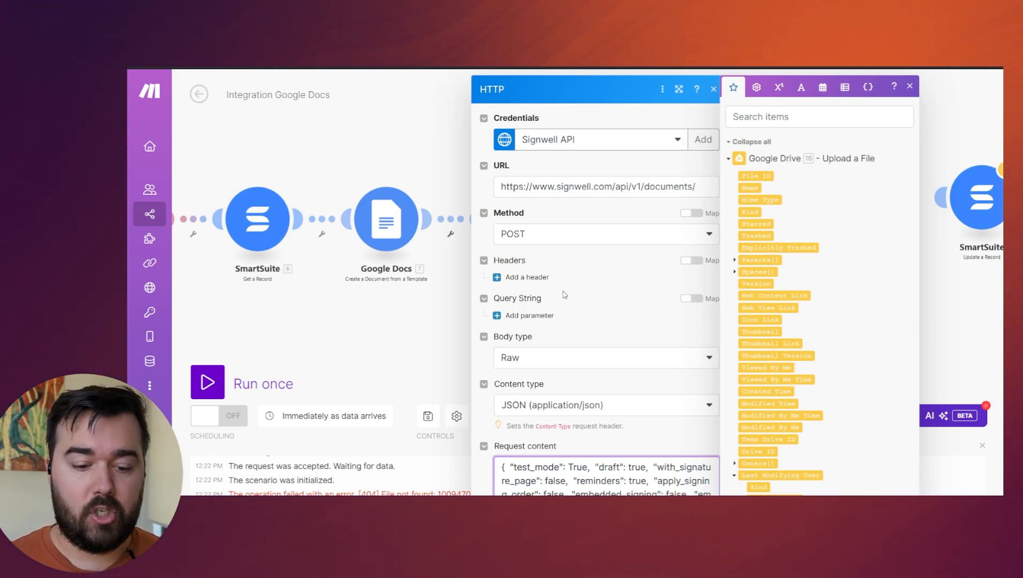
scroll(564, 295, "down", 3)
Replace the entire request content with the SignWell JSON body formatted with one property per line.
double_click(569, 375)
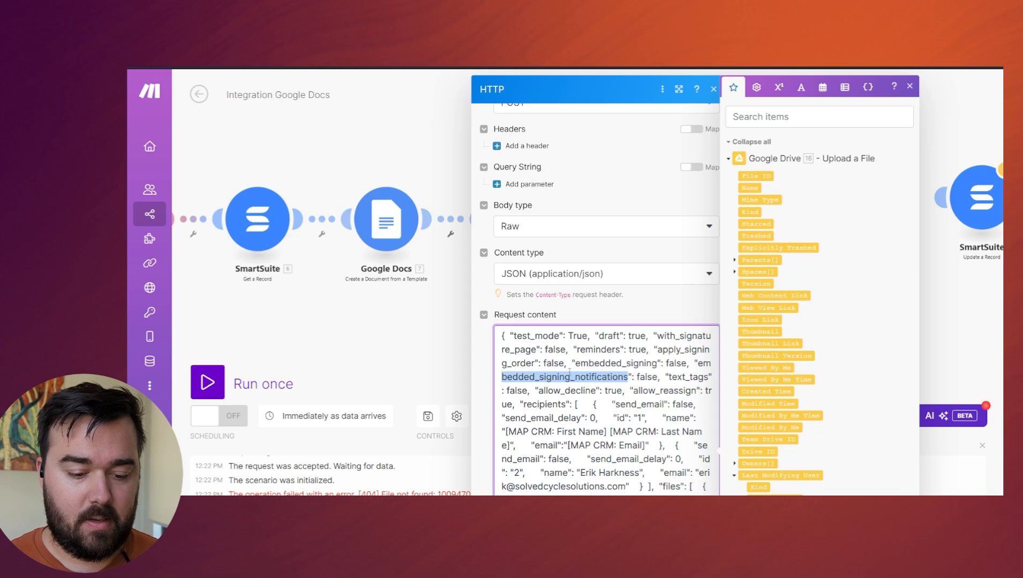
key("ctrl+a")
key("ctrl+v")
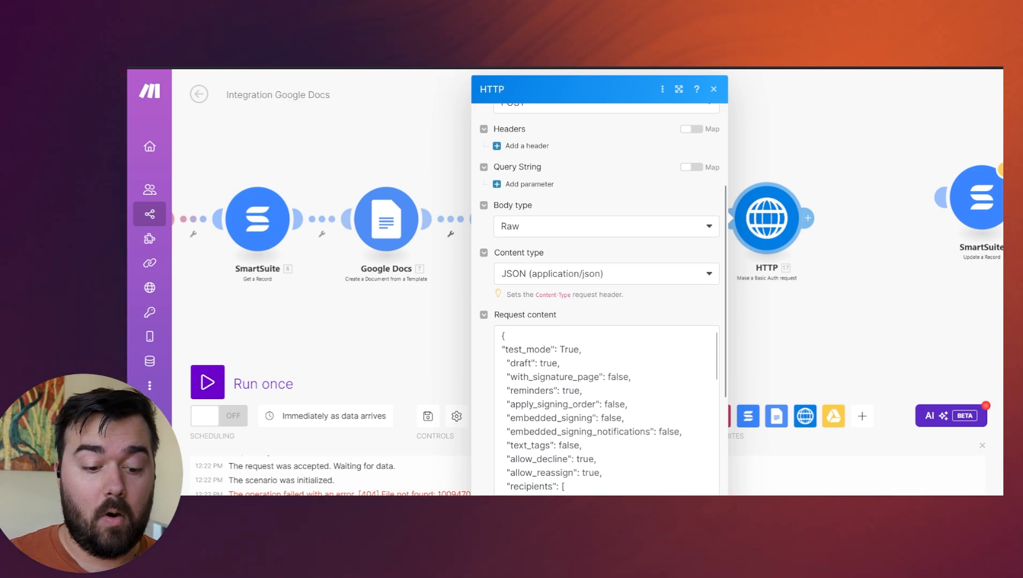
Change the test_mode value in the JSON request content to lowercase true.
left_click_drag(501, 349, 583, 349)
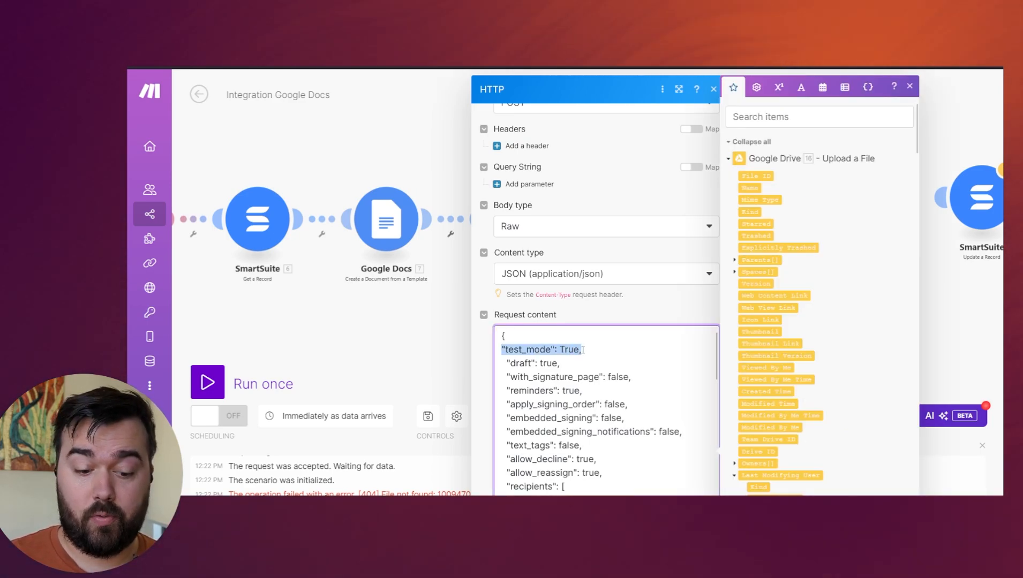
left_click(552, 349)
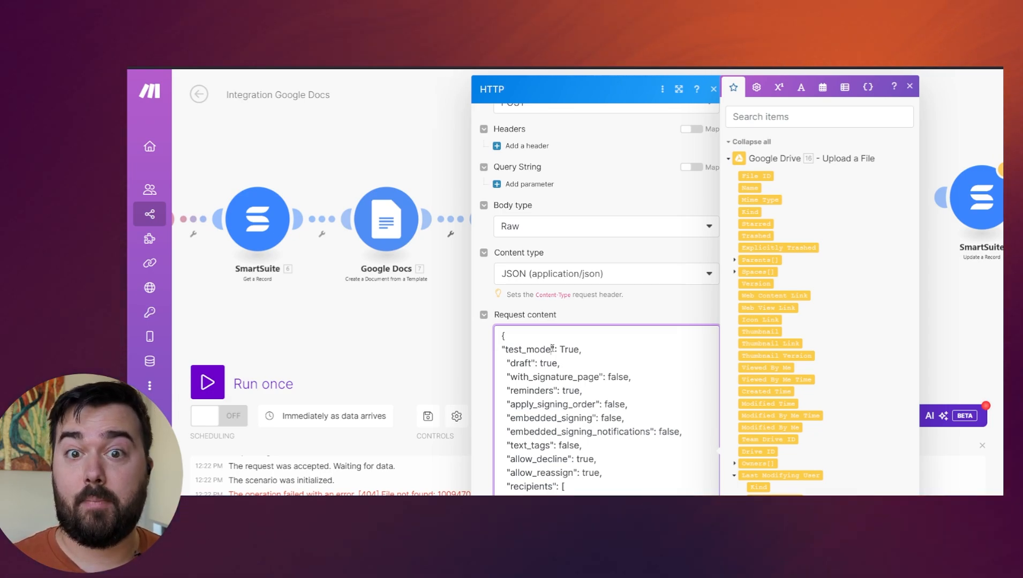
scroll(552, 349, "down", 2)
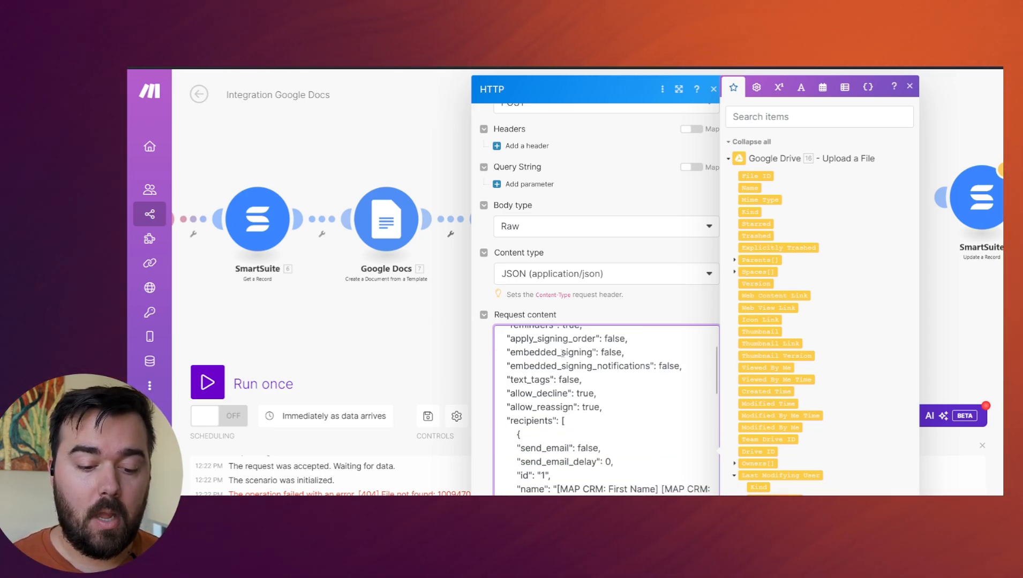
scroll(562, 354, "up", 2)
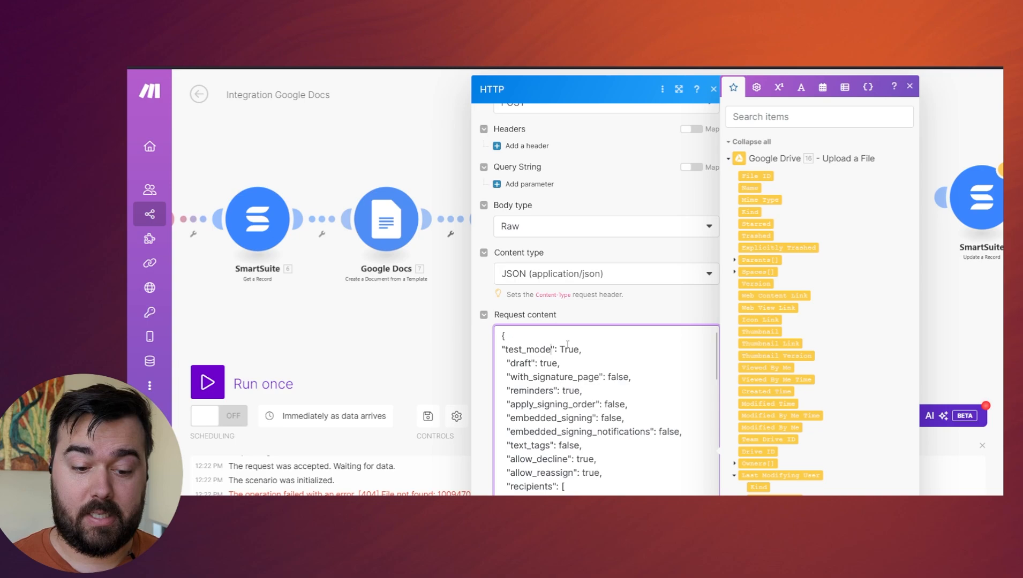
double_click(568, 347)
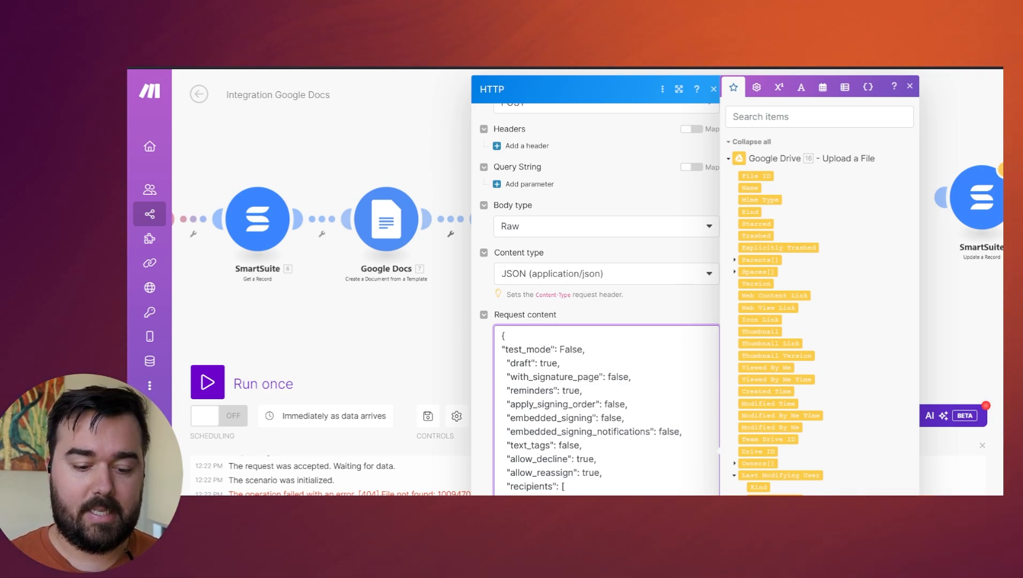
key("BackSpace")
key("BackSpace")
key("BackSpace")
type("fals")
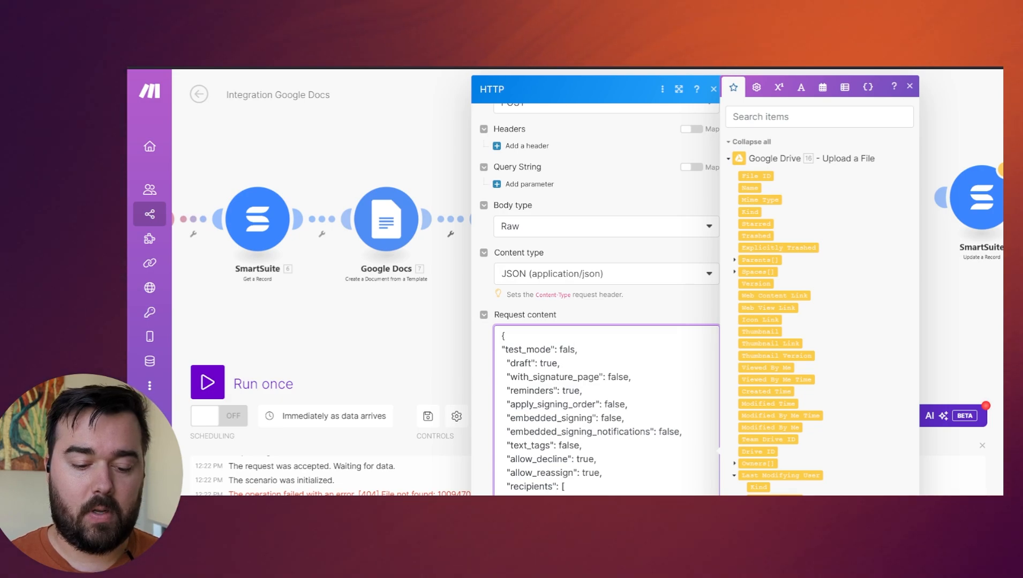
type("e")
key("BackSpace")
key("BackSpace")
key("BackSpace")
key("BackSpace")
key("BackSpace")
type("true")
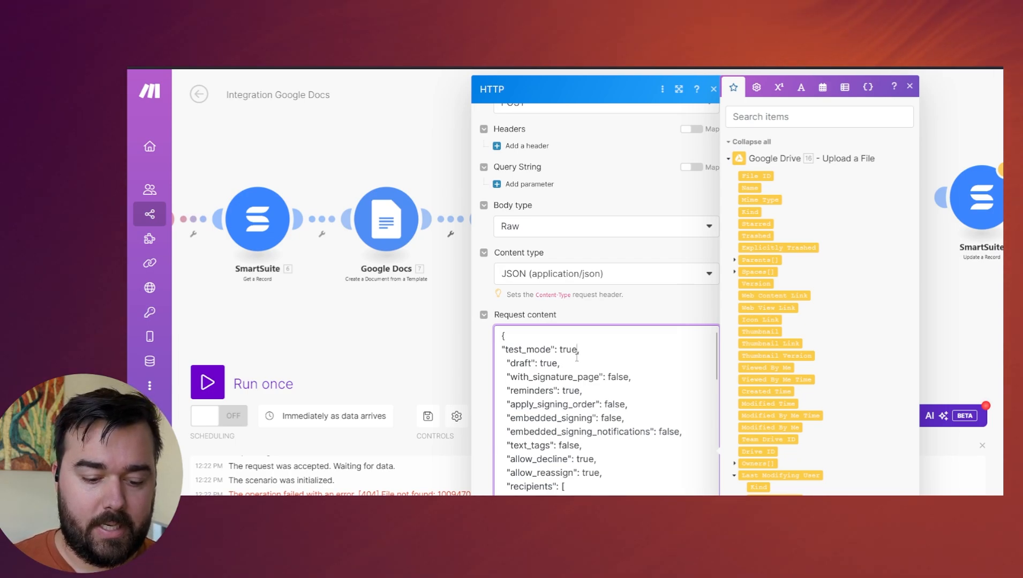
Remove the CRM first-name and last-name placeholders from recipient 1's name value in the request content, keeping the quotation marks.
scroll(576, 358, "down", 2)
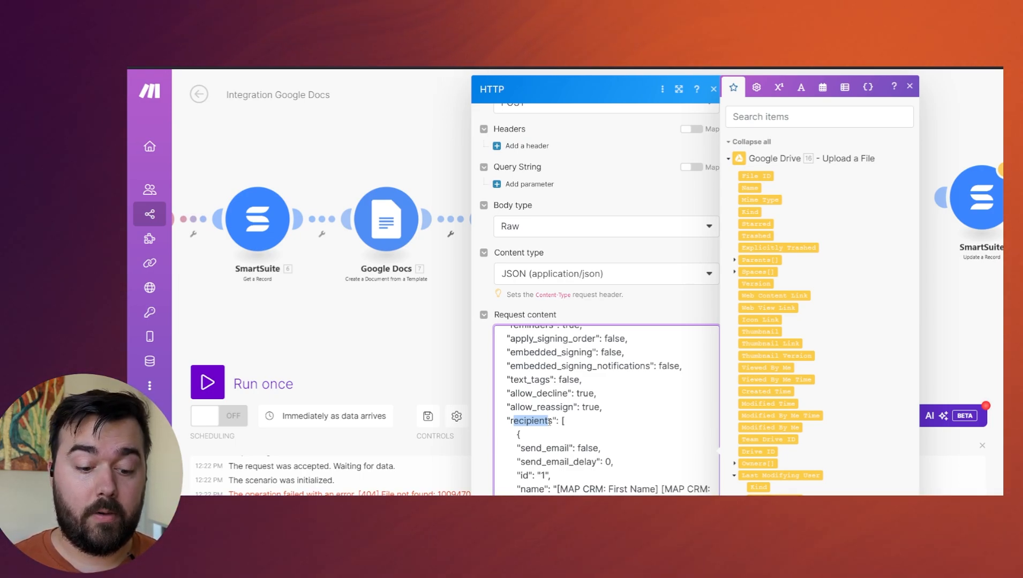
scroll(550, 423, "down", 2)
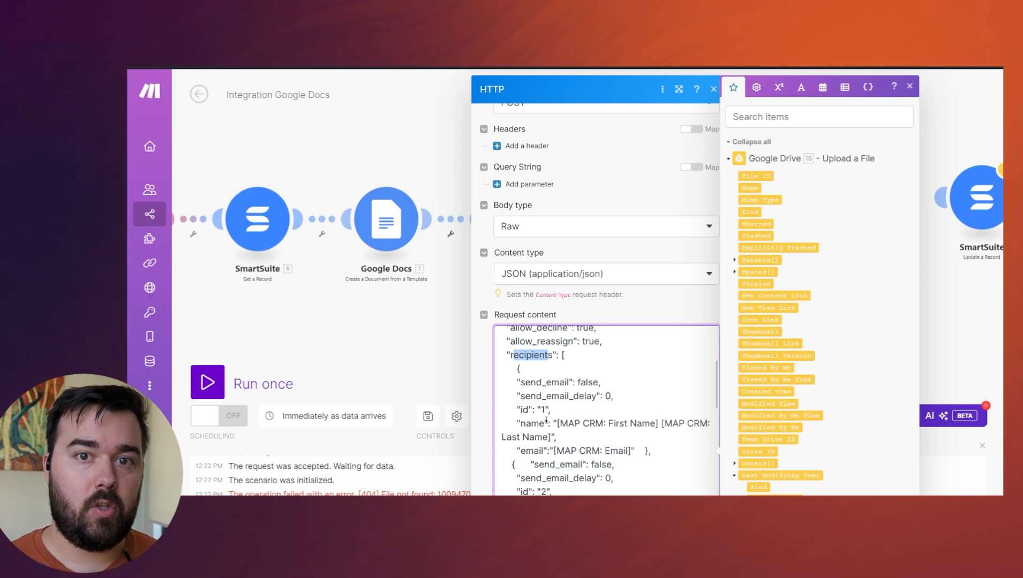
scroll(546, 420, "down", 3)
scroll(522, 373, "up", 3)
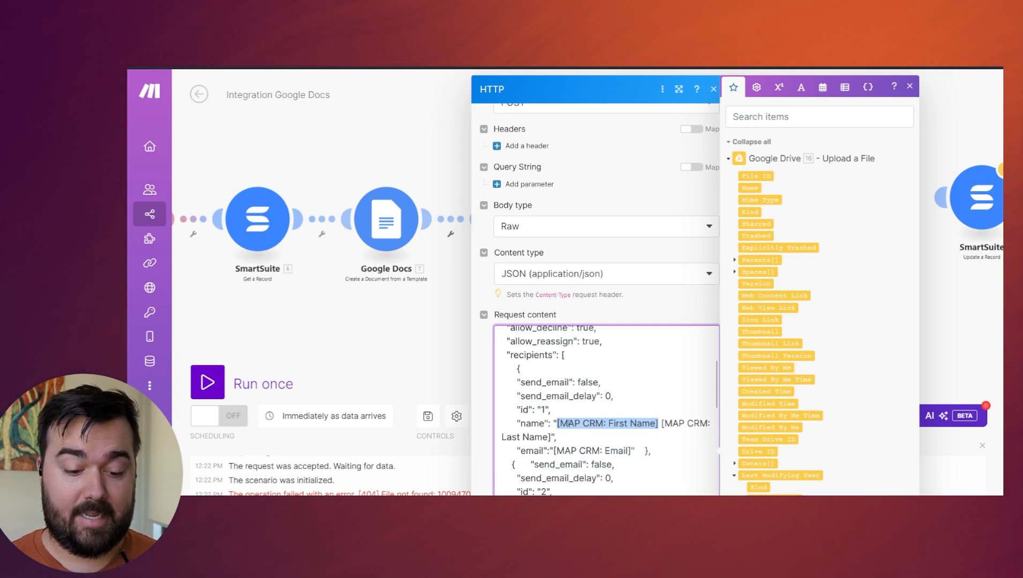
left_click(558, 423)
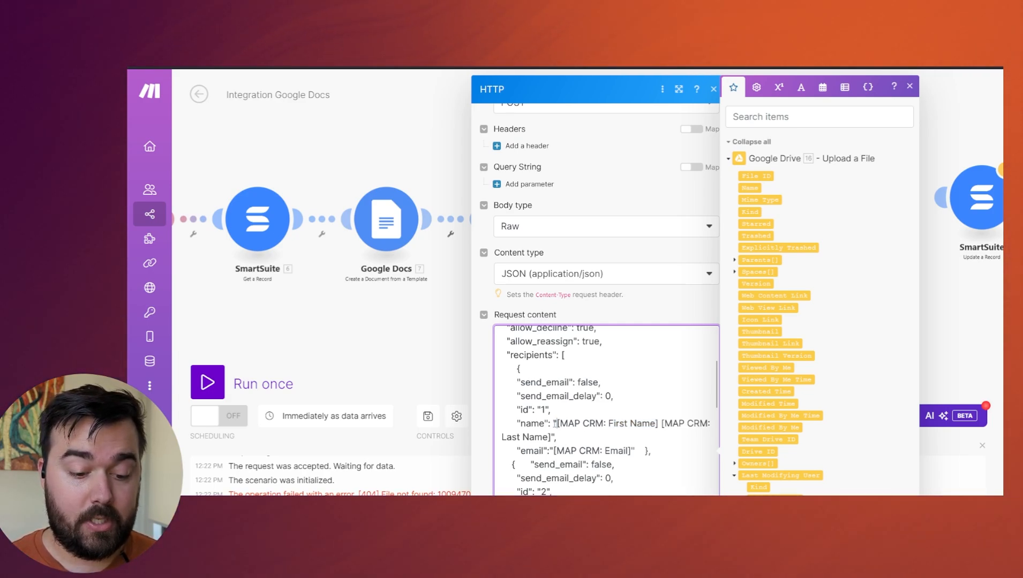
left_click_drag(557, 423, 556, 432)
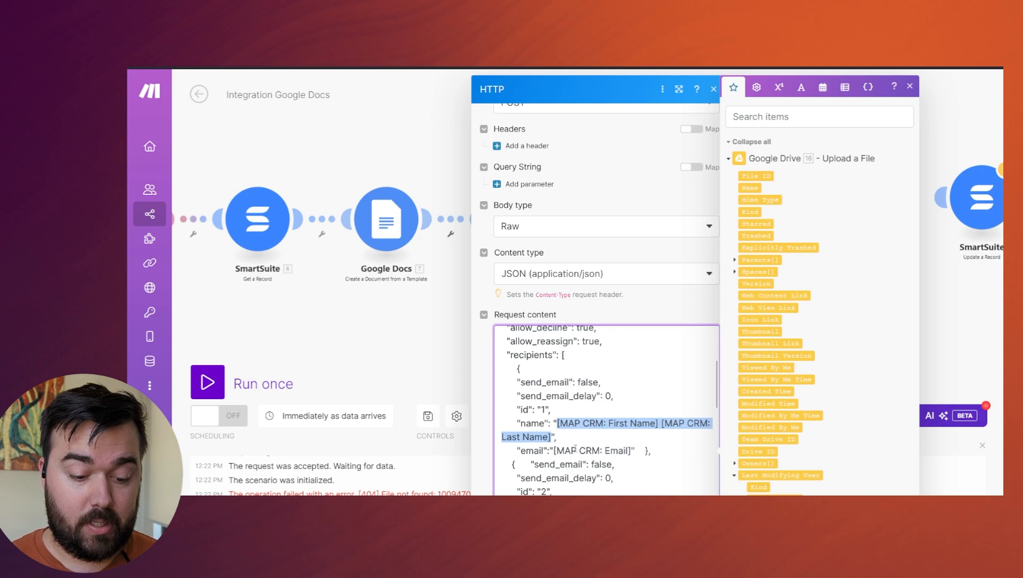
key("BackSpace")
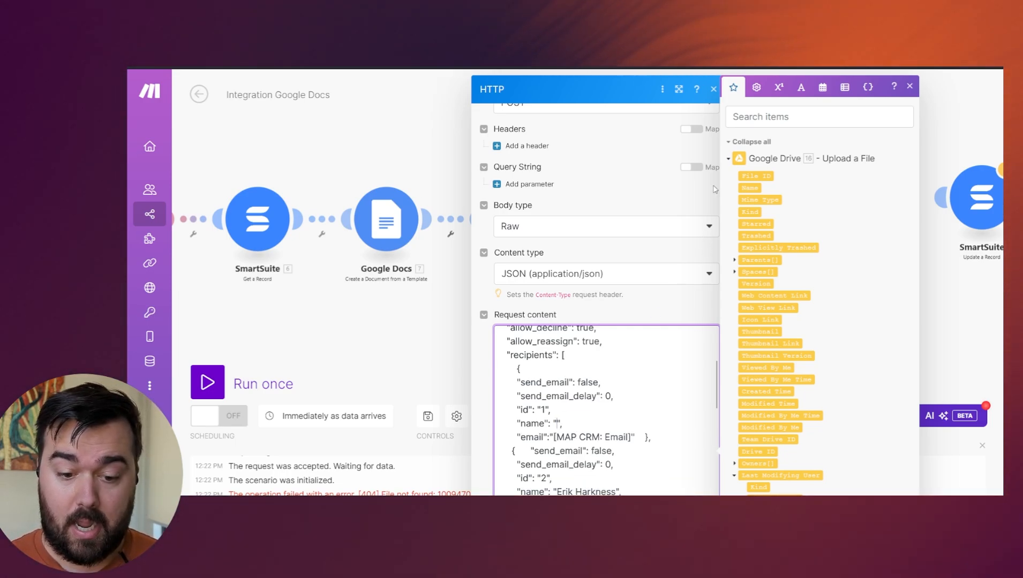
Collapse the Google Drive and Google Docs item groups and search the mappable items for "first".
left_click(728, 159)
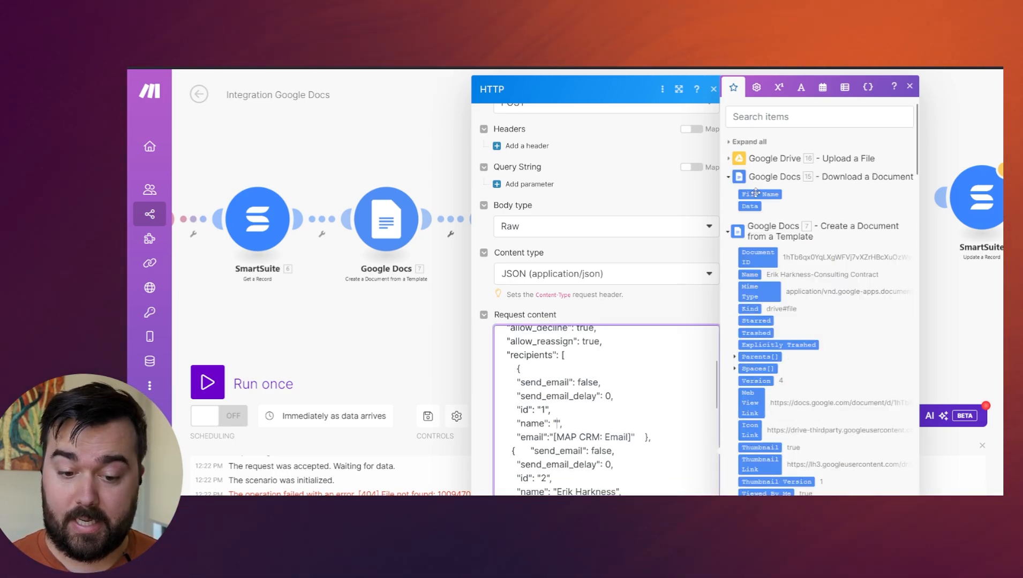
left_click(729, 178)
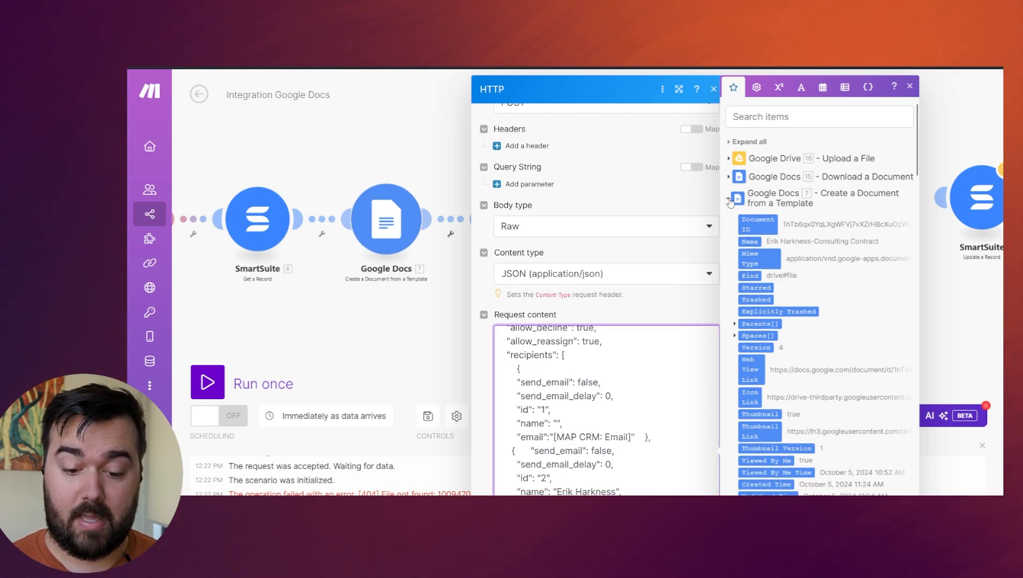
left_click(728, 199)
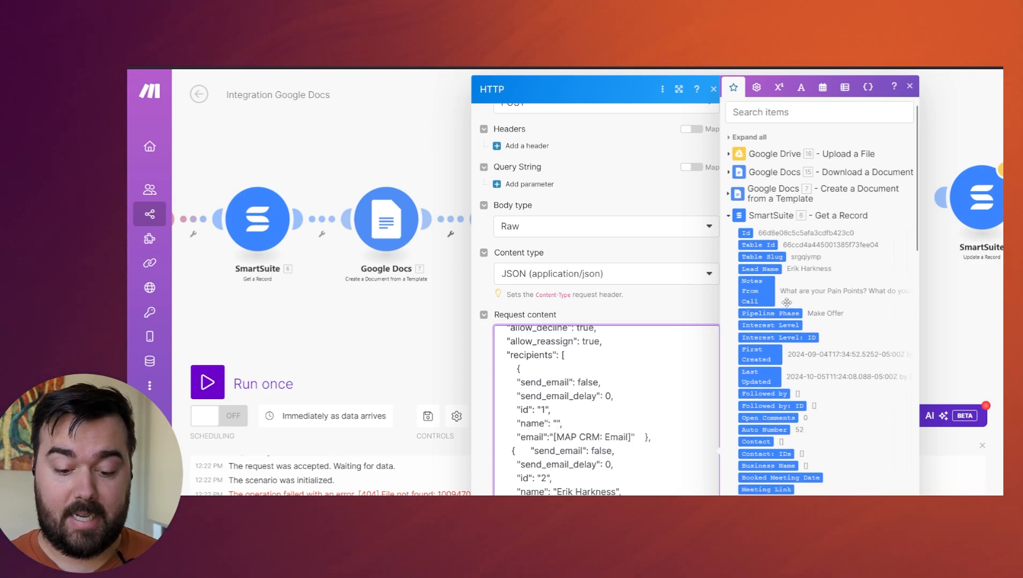
scroll(796, 260, "down", 3)
scroll(814, 132, "up", 3)
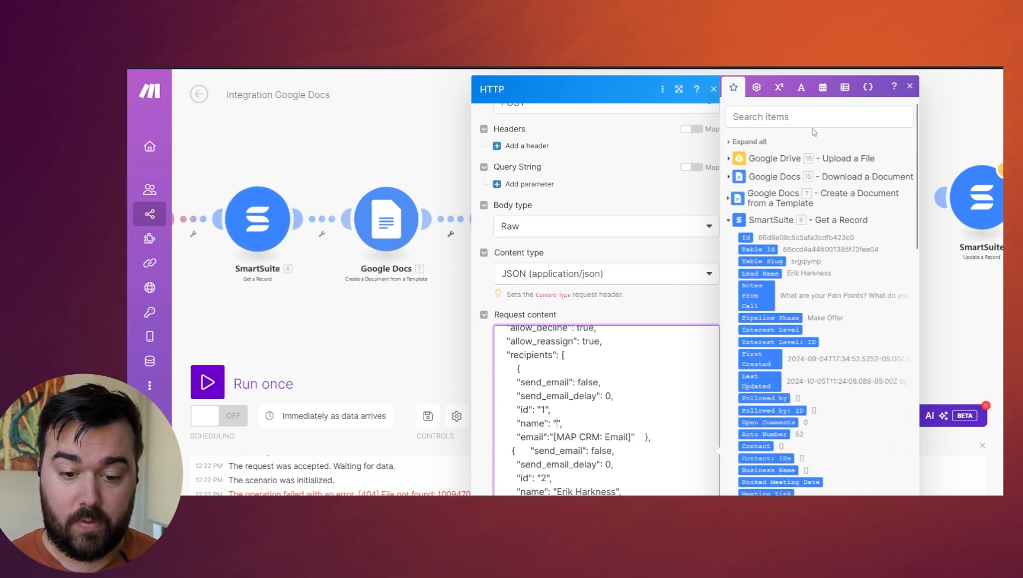
left_click(782, 118)
type("first")
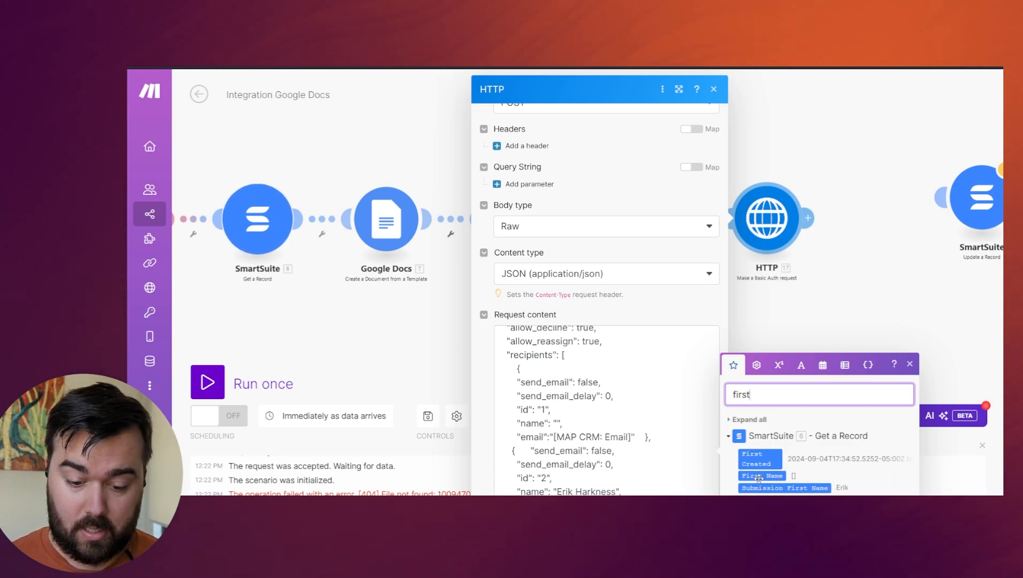
Map First Name from the SmartSuite Get a Record module into recipient 1's empty name value.
left_click(616, 424)
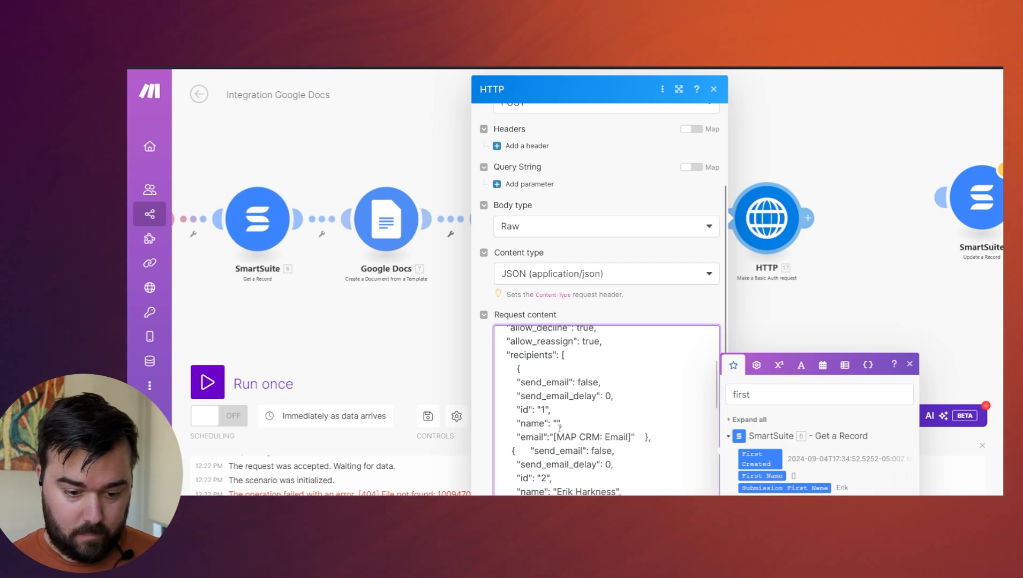
scroll(560, 428, "up", 10)
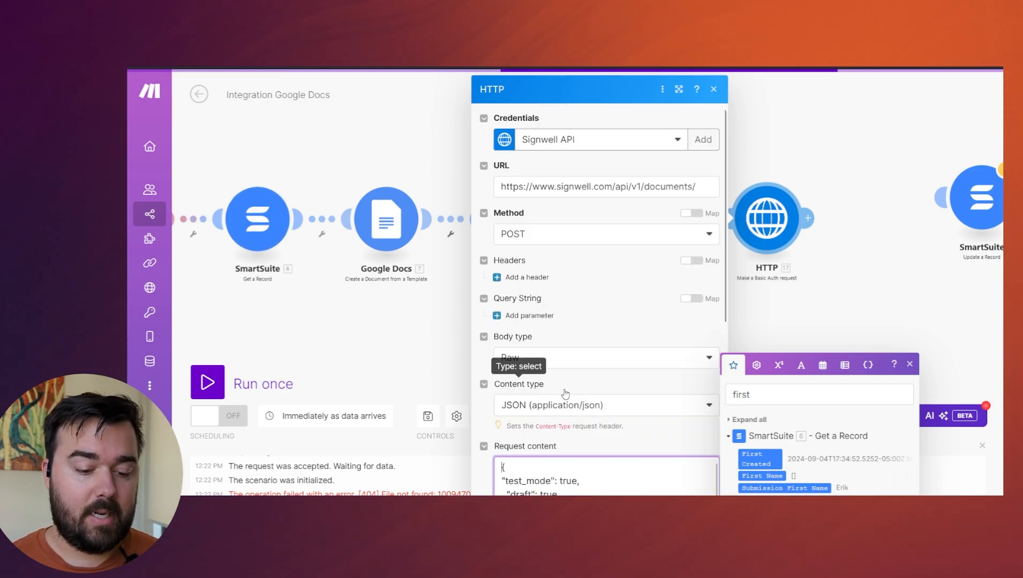
scroll(589, 401, "down", 5)
scroll(638, 411, "up", 3)
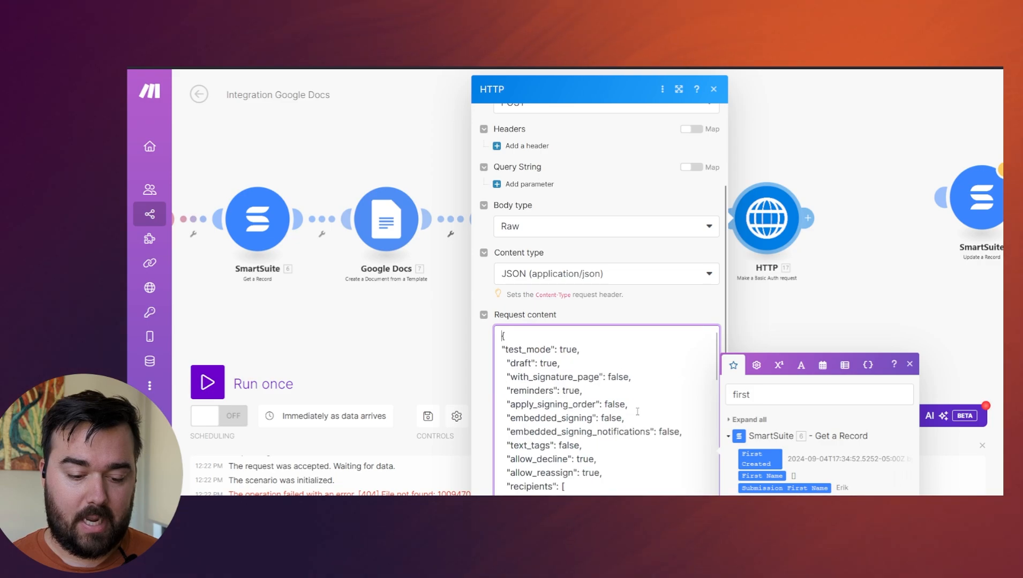
scroll(629, 407, "up", 2)
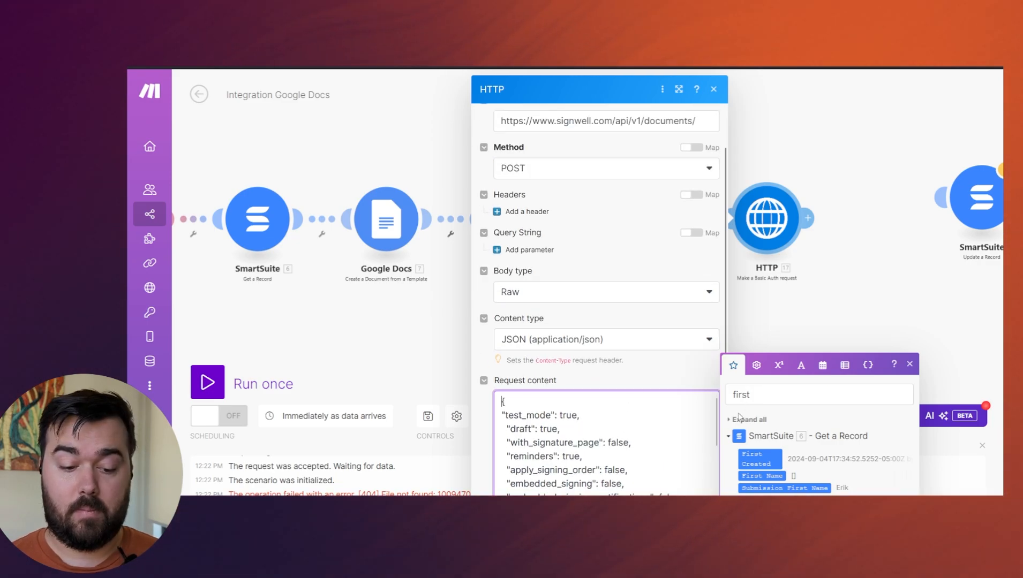
scroll(643, 399, "down", 2)
scroll(634, 376, "down", 5)
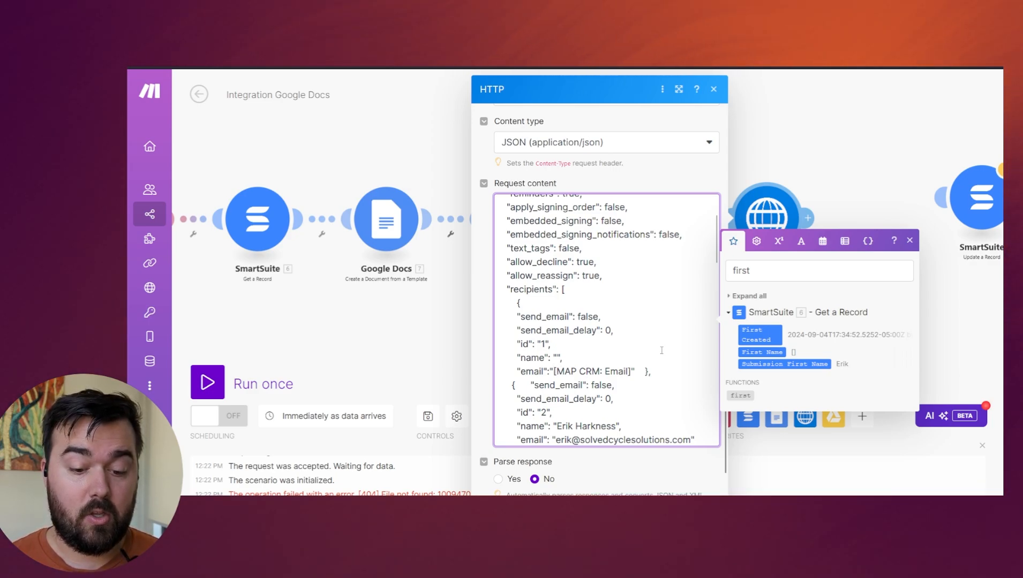
left_click_drag(758, 351, 560, 371)
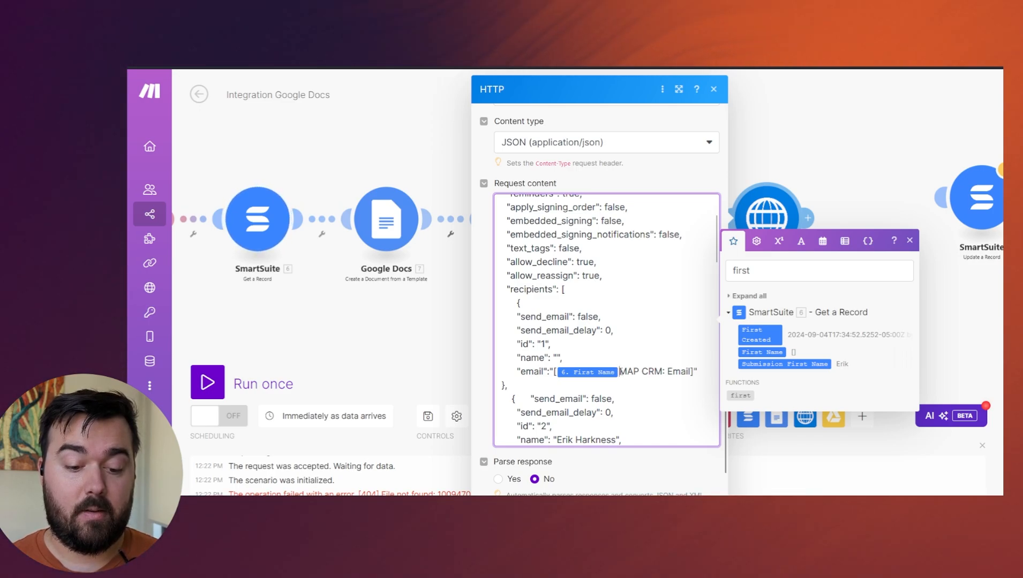
left_click_drag(621, 371, 692, 371)
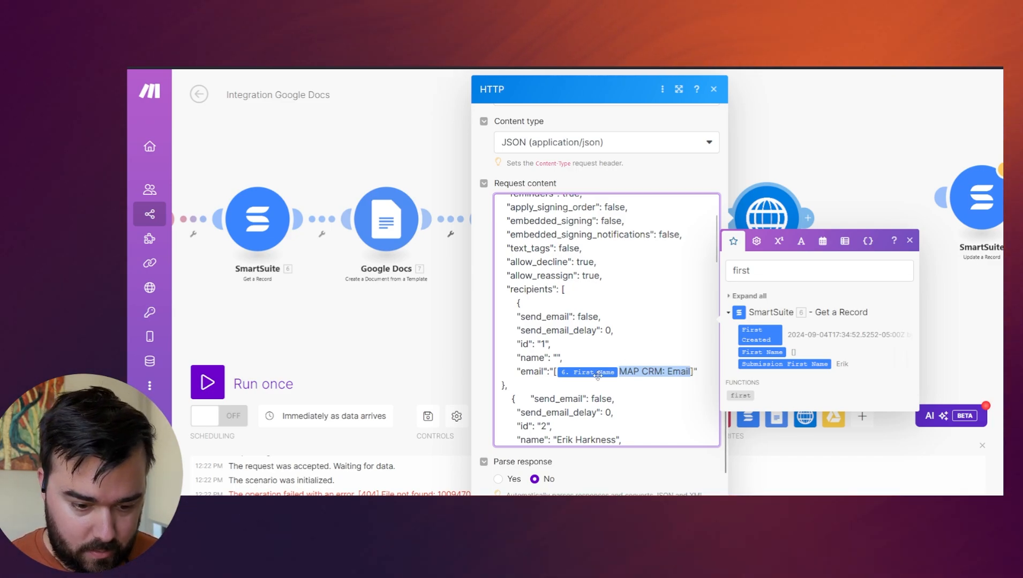
left_click(558, 357)
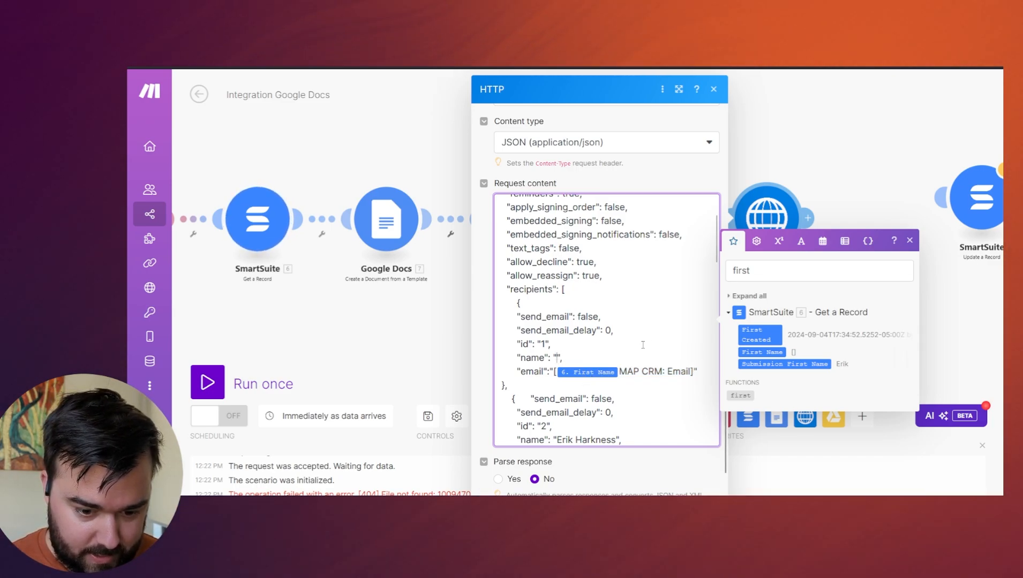
left_click_drag(767, 353, 651, 346)
Find the SmartSuite Last Name item by searching for "last" and map it after First Name in recipient 1's name value.
double_click(802, 264)
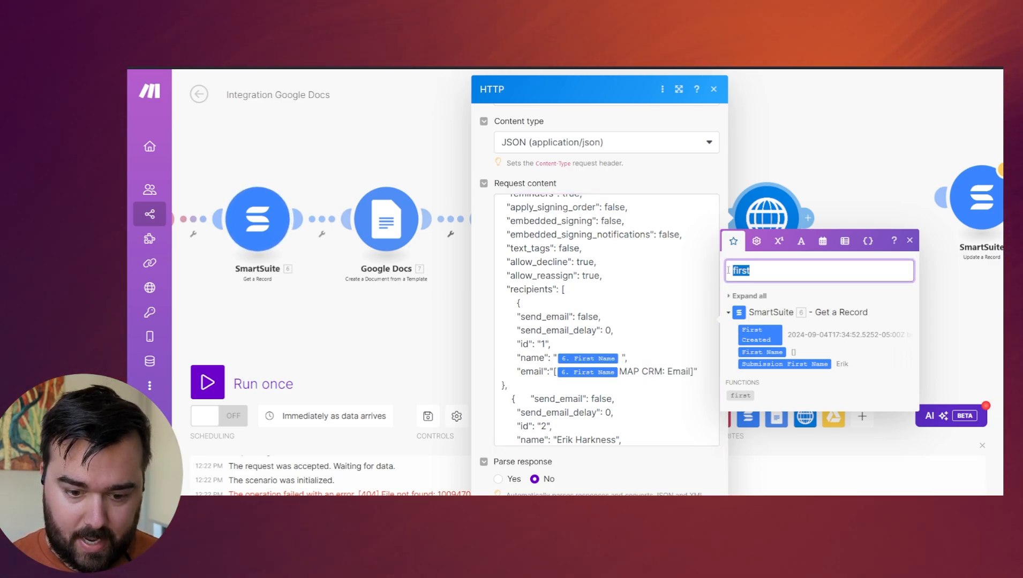
type("la")
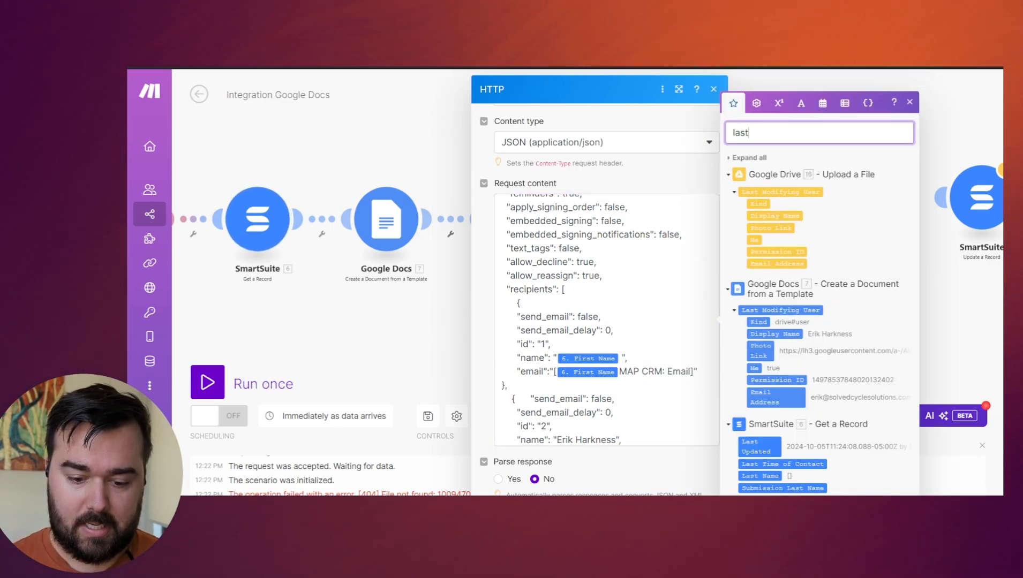
left_click(770, 476)
left_click_drag(769, 476, 627, 358)
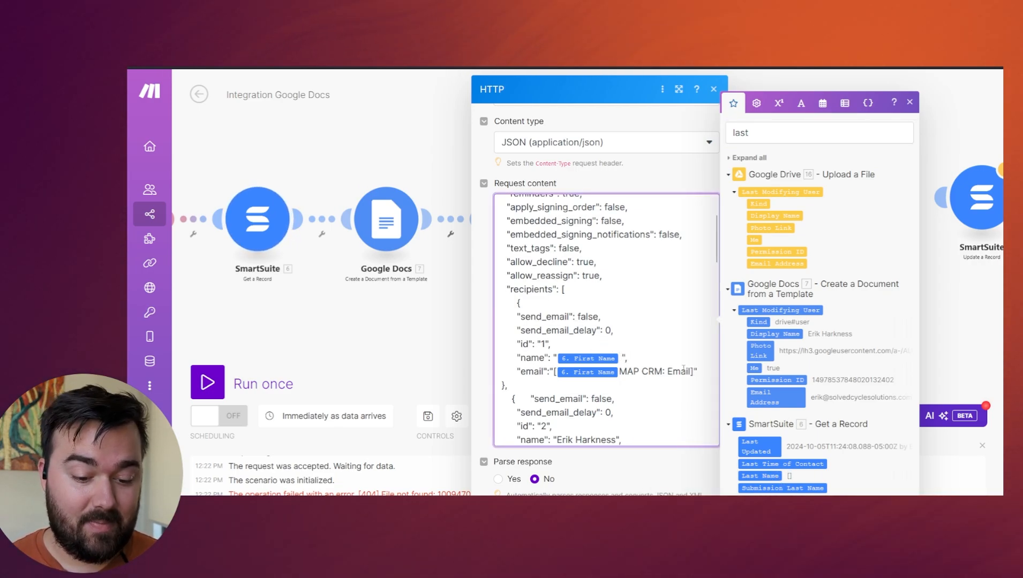
left_click(764, 476)
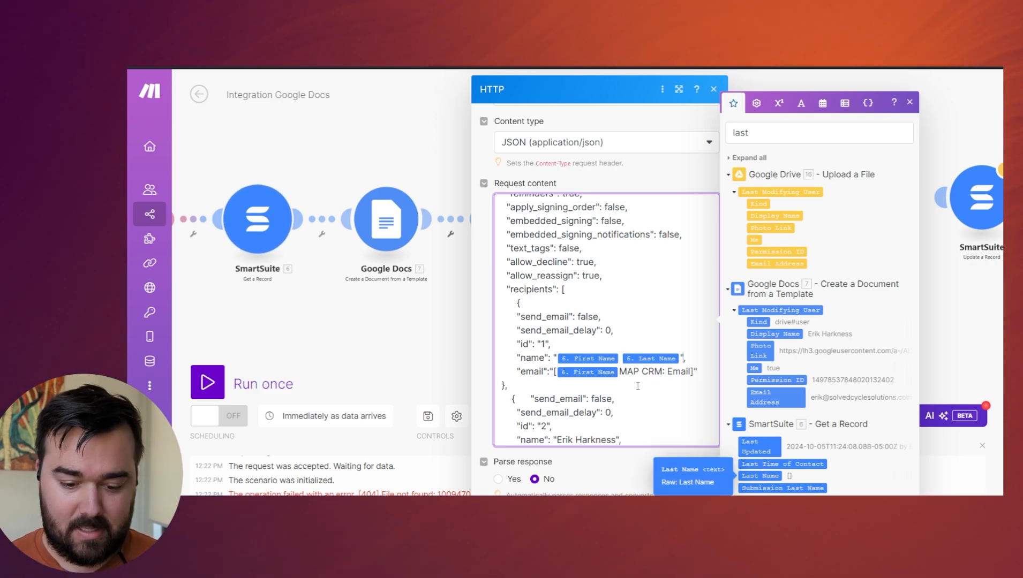
Delete the misplaced First Name mapping from recipient 1's email value.
scroll(589, 363, "up", 1)
scroll(589, 363, "up", 5)
scroll(587, 367, "down", 15)
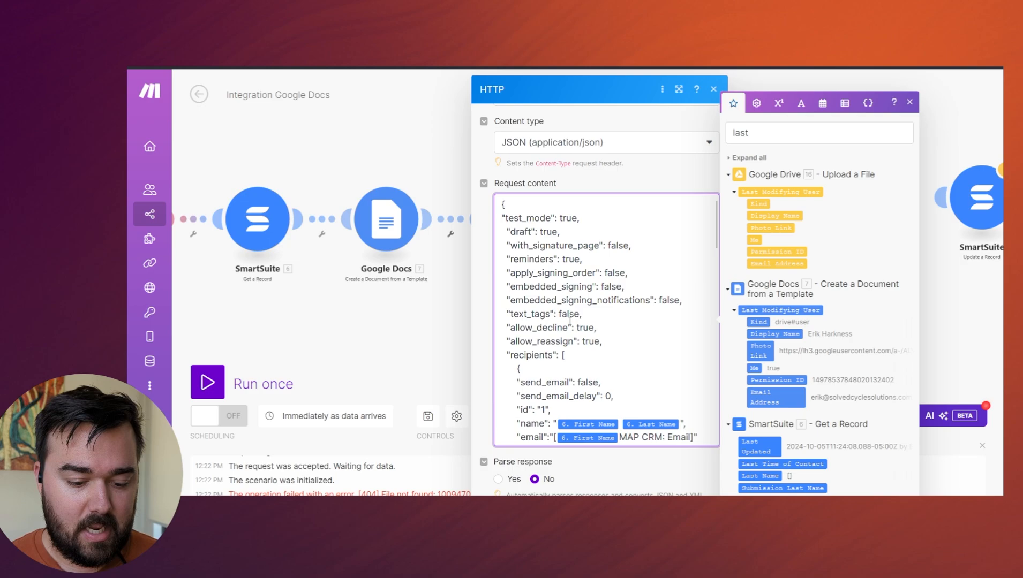
scroll(617, 328, "down", 3)
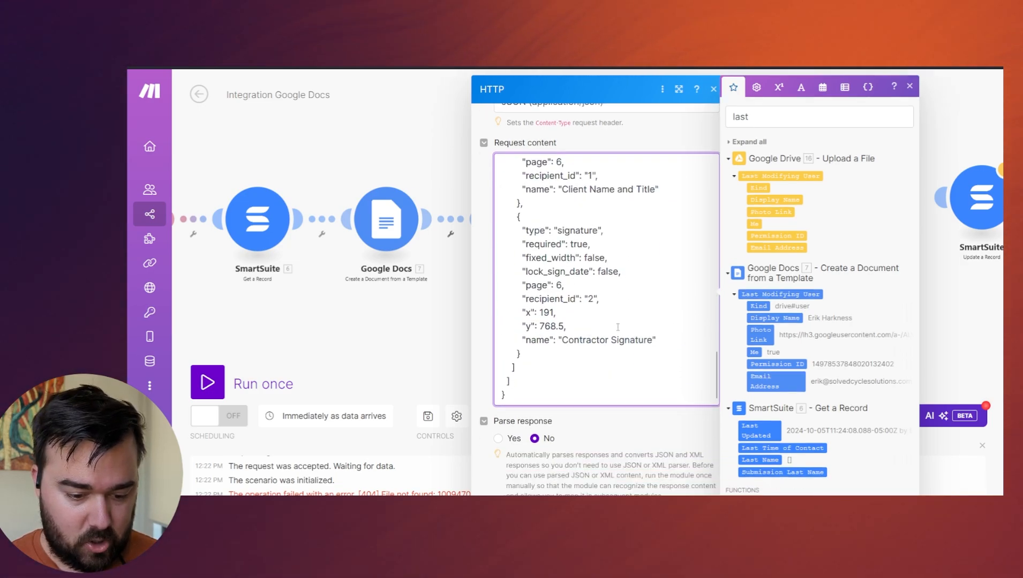
scroll(617, 332, "up", 5)
scroll(617, 333, "up", 5)
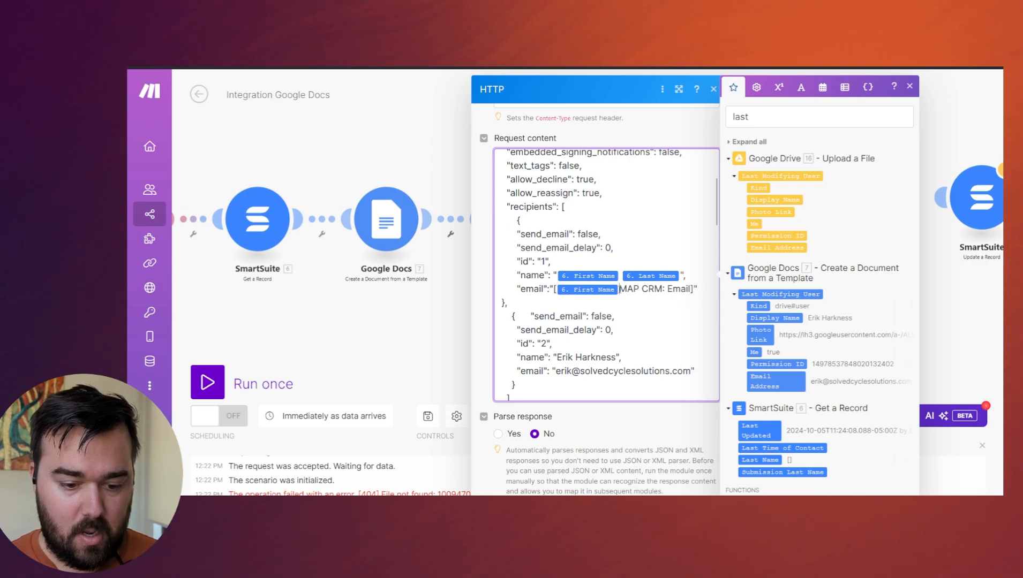
key("BackSpace")
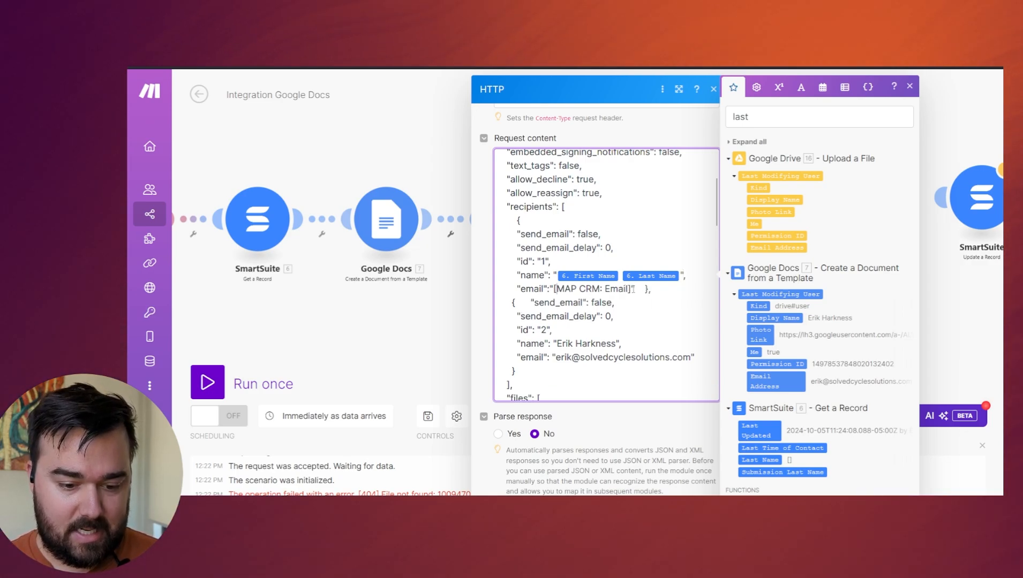
Replace the [MAP CRM: Email] placeholder in recipient 1's email value with Email from the SmartSuite Get a Record module.
left_click_drag(632, 289, 552, 289)
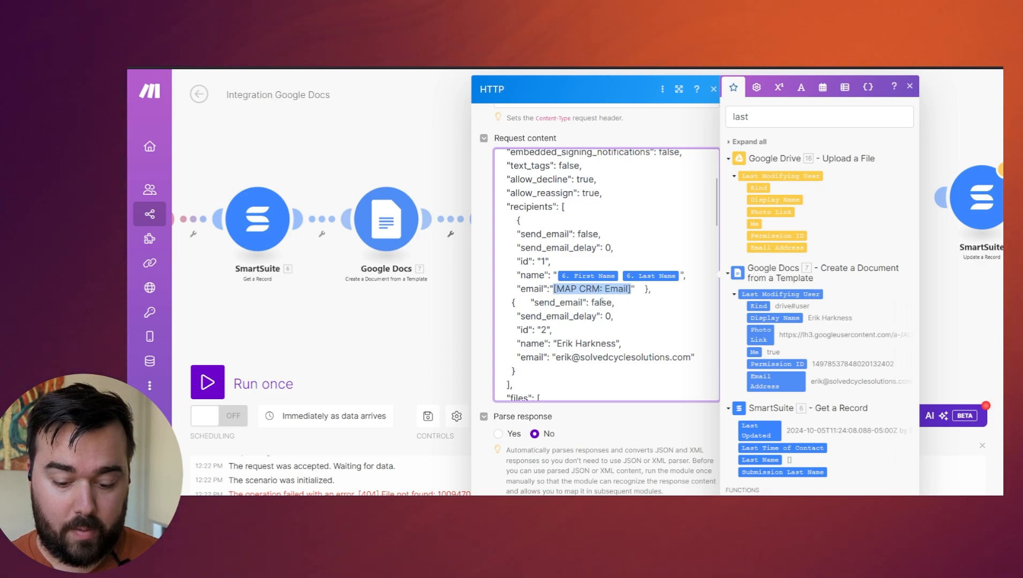
key("BackSpace")
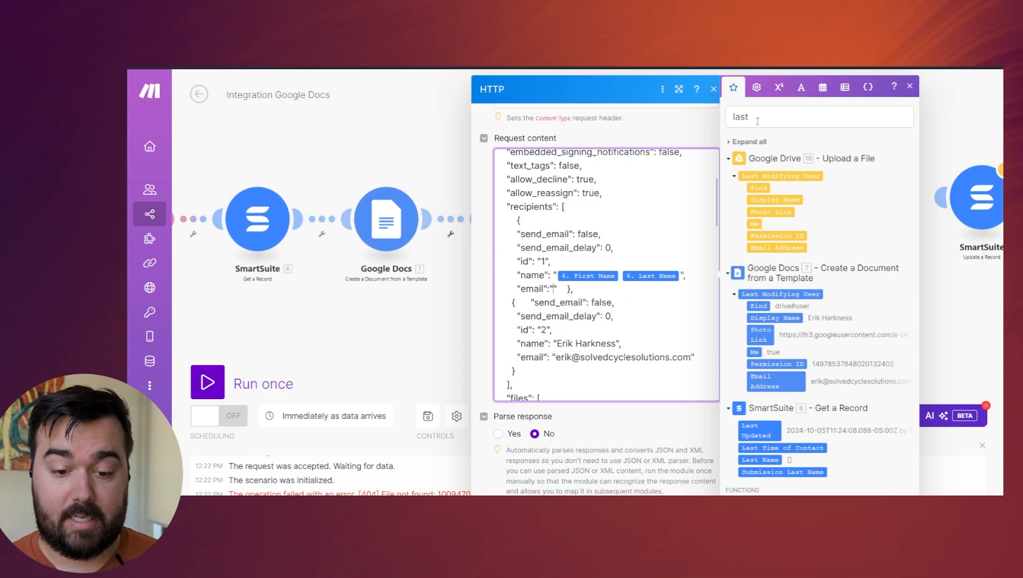
double_click(757, 121)
type("ema")
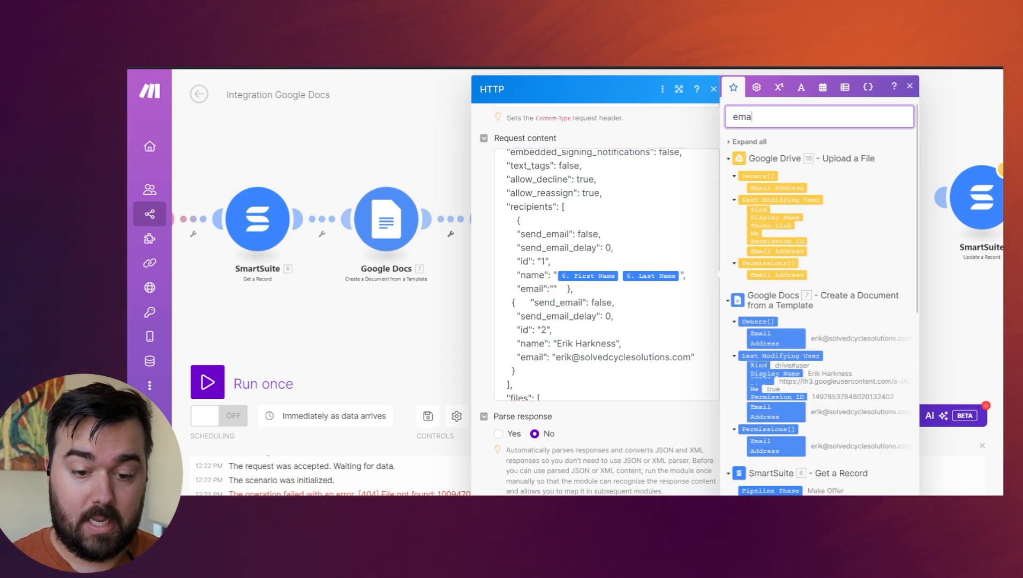
type("il")
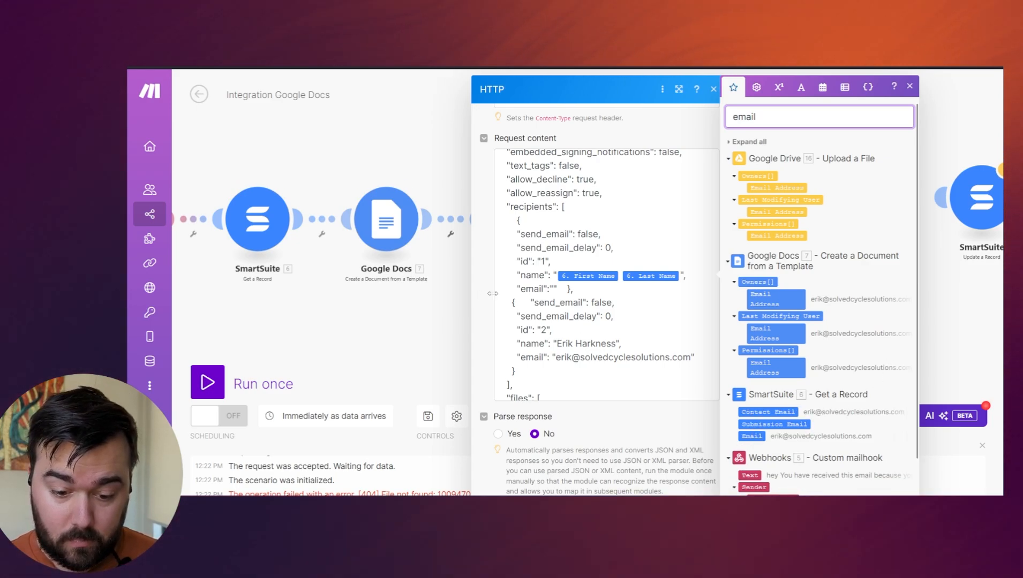
left_click(553, 289)
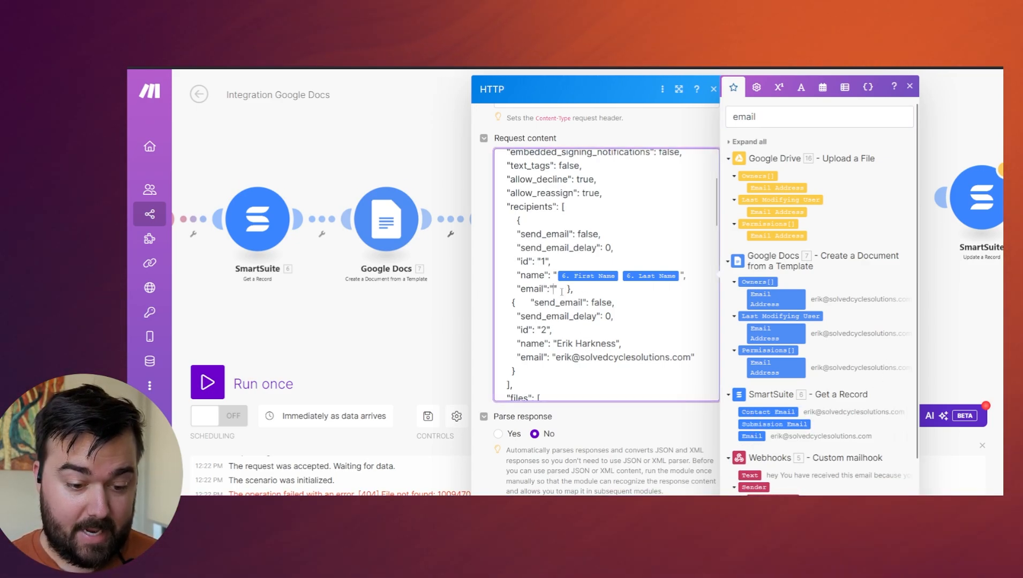
left_click(755, 437)
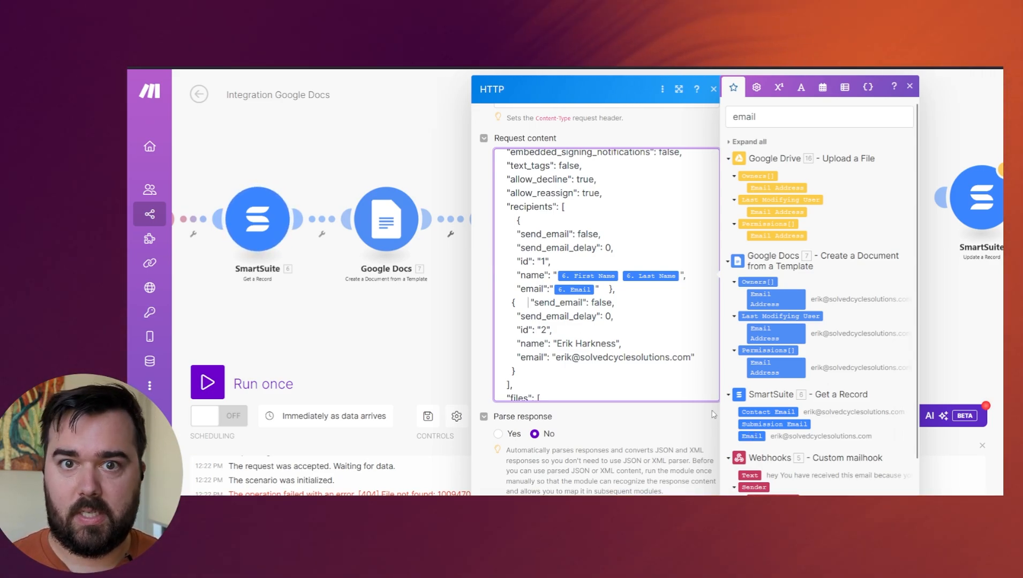
Replace the [MAP GOOGLE DRIVE: Web Content Link] placeholder in file_url with Web Content Link from the Google Drive Upload a File module, searching for "web".
scroll(580, 284, "down", 2)
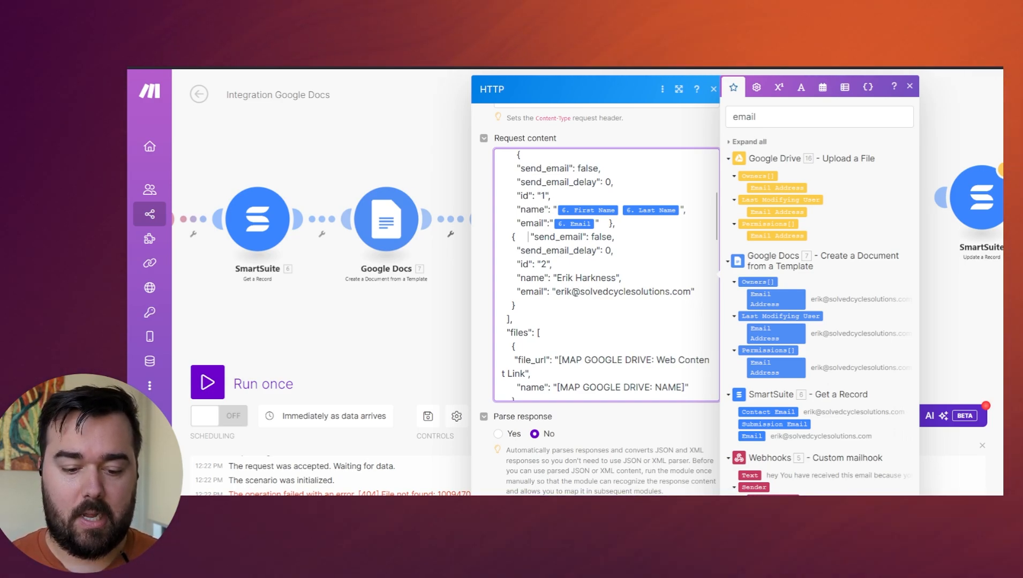
scroll(573, 292, "down", 2)
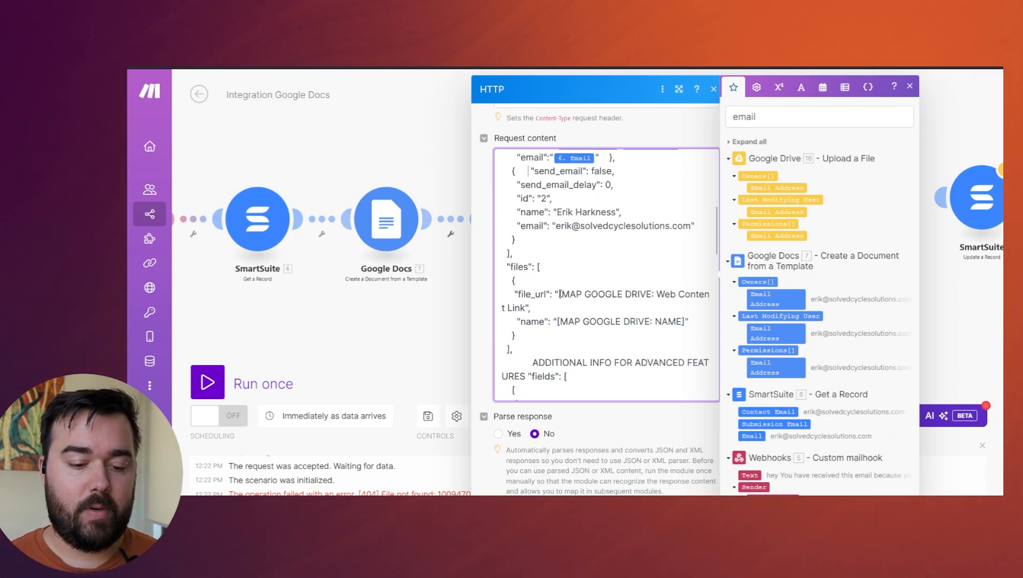
left_click_drag(547, 301, 519, 307)
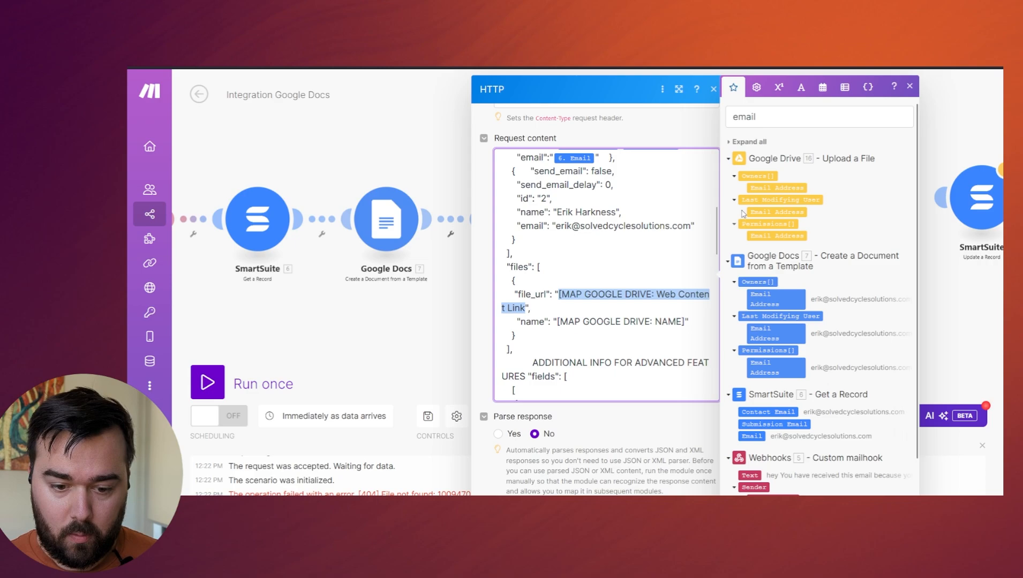
double_click(761, 117)
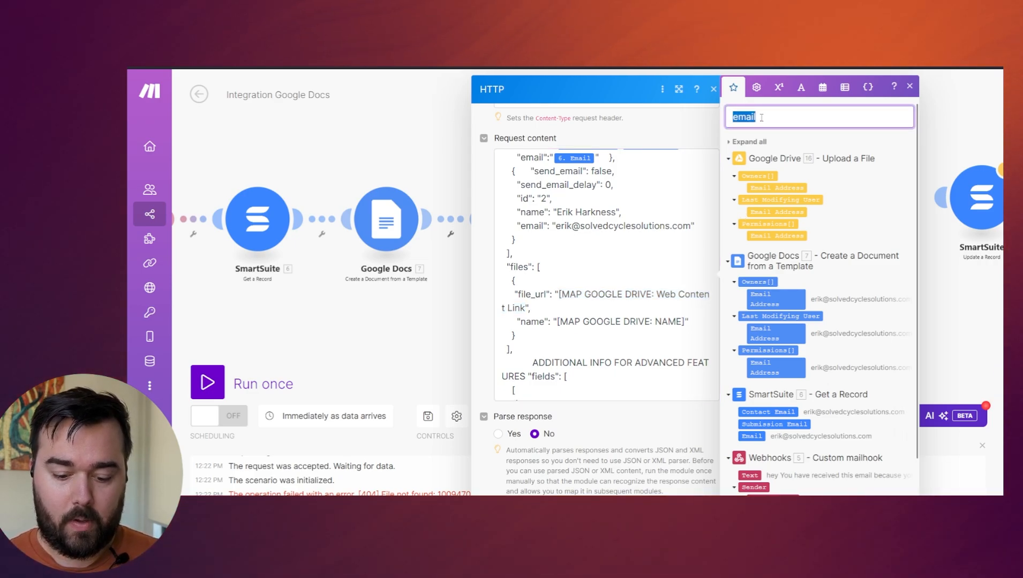
key("BackSpace")
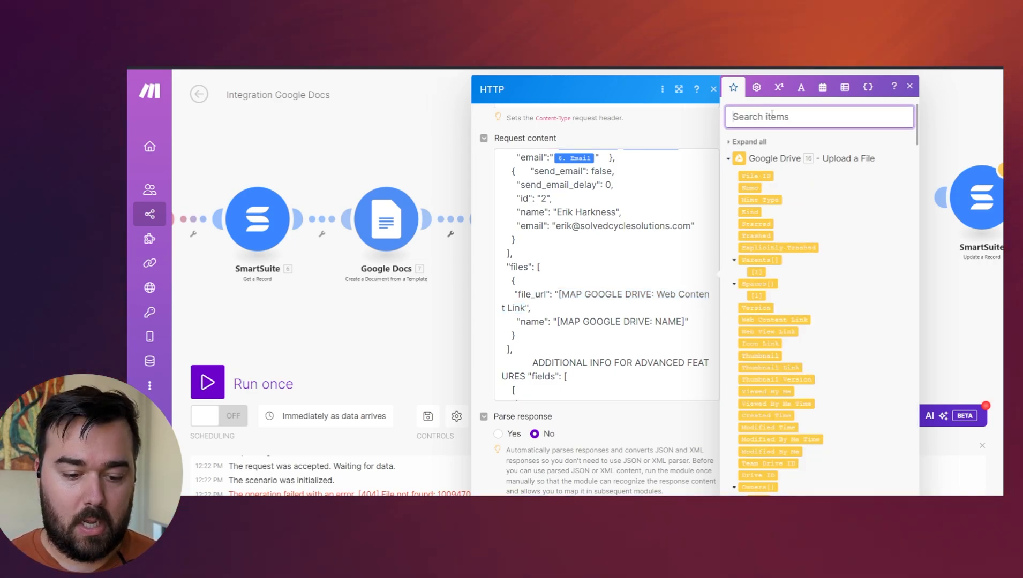
type("web")
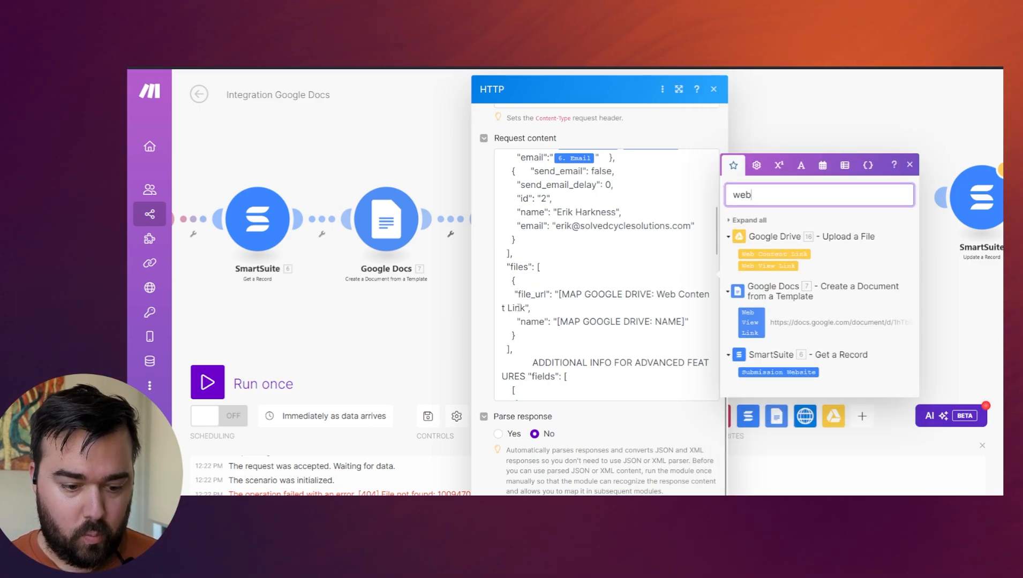
left_click(547, 305)
left_click_drag(547, 305, 559, 295)
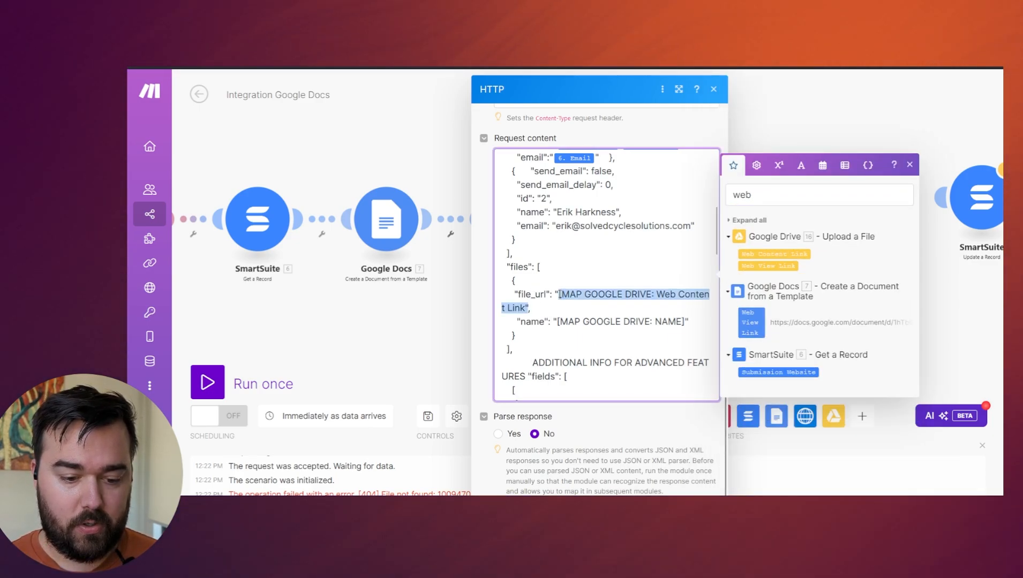
key("BackSpace")
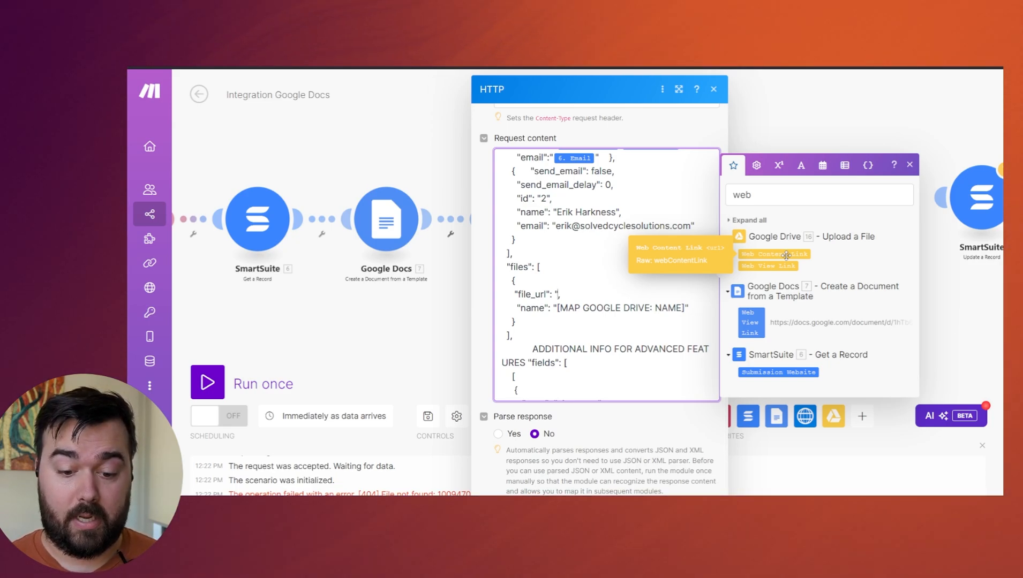
left_click(786, 255)
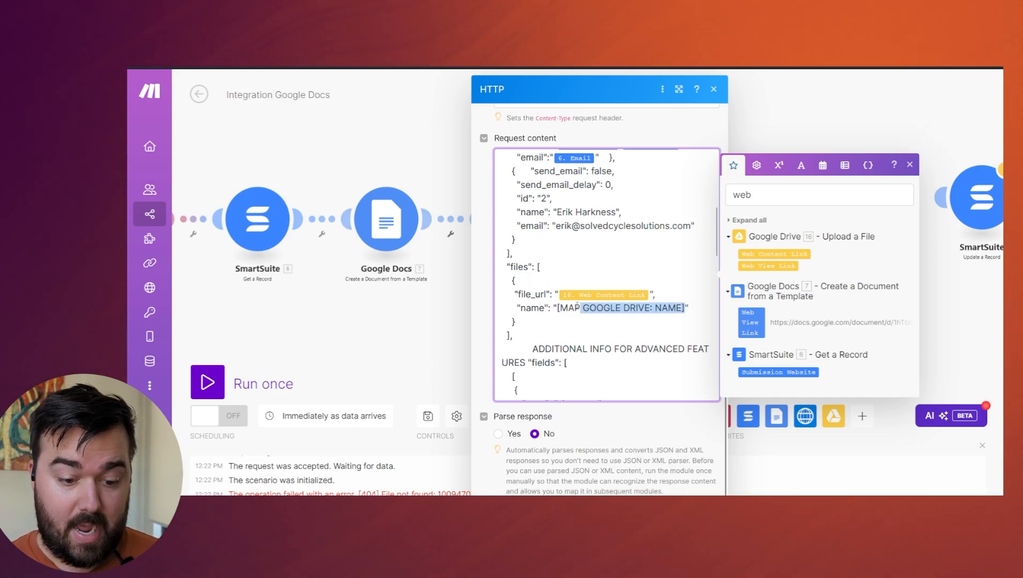
Clear the item search and replace the file's [MAP GOOGLE DRIVE: NAME] placeholder with Name from the Google Drive Upload a File module.
left_click_drag(577, 306, 556, 308)
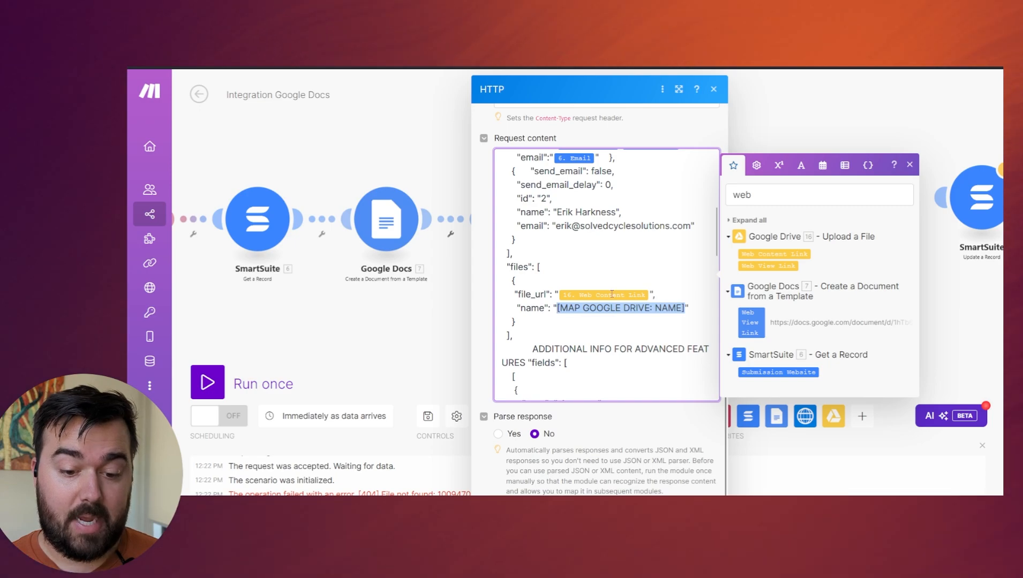
left_click(728, 196)
double_click(728, 196)
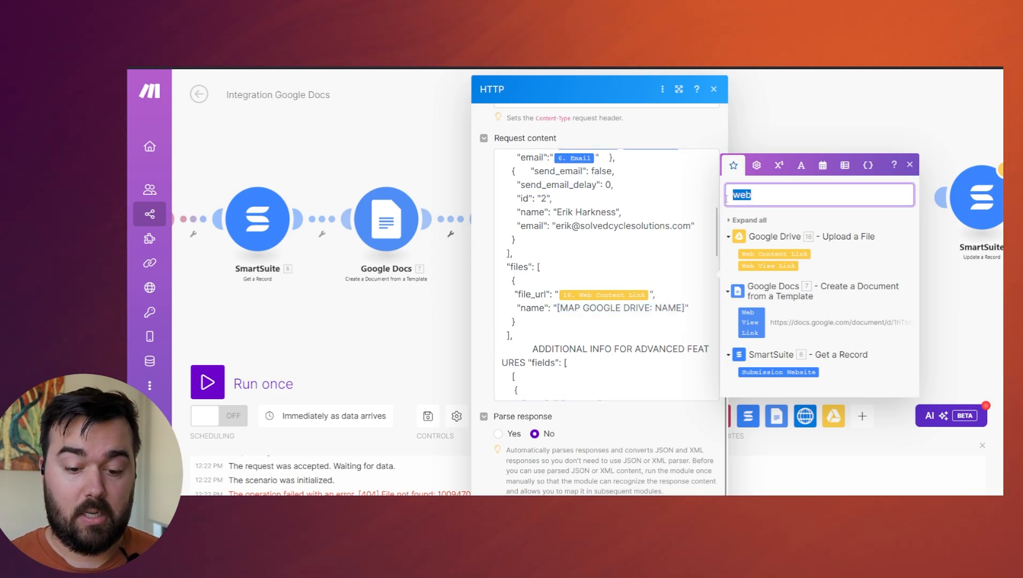
key("BackSpace")
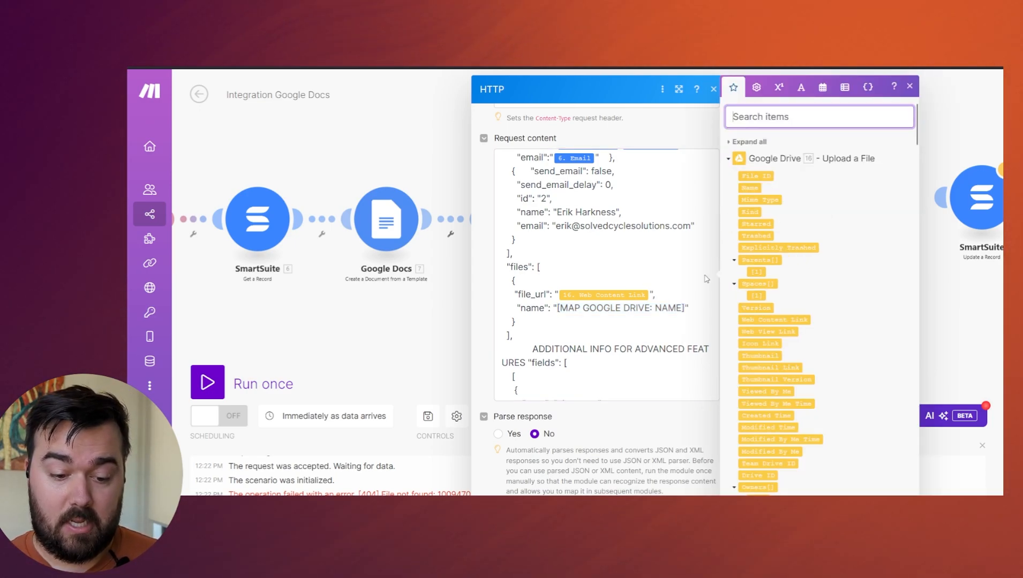
left_click_drag(684, 308, 565, 308)
key("BackSpace")
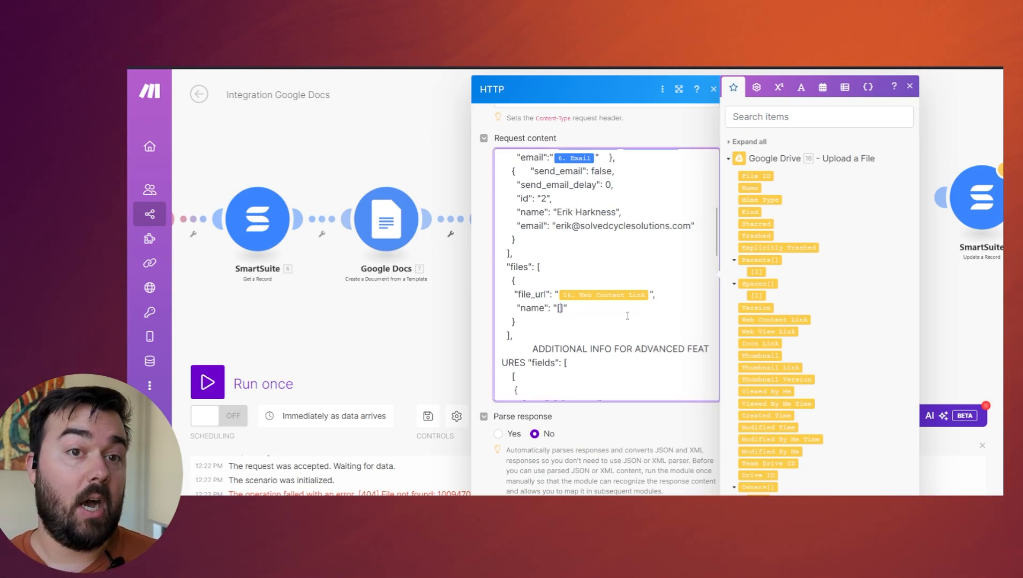
key("Delete")
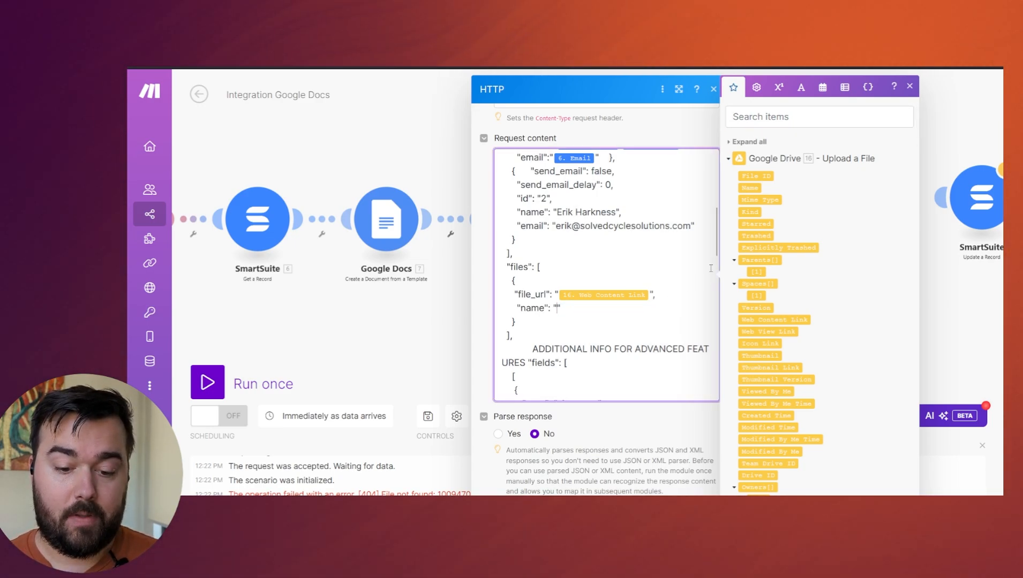
left_click(749, 188)
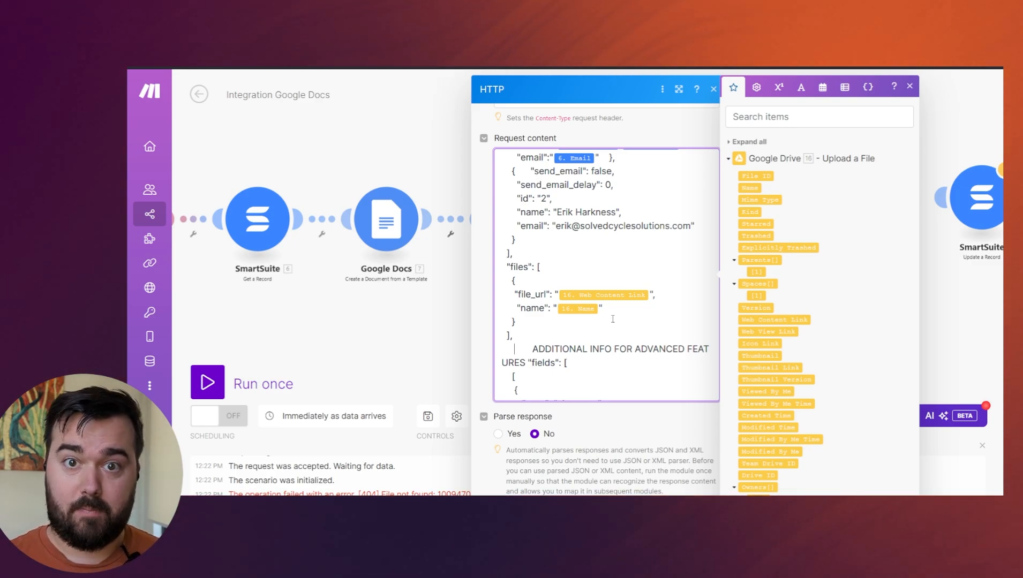
Switch to the SignWell API documentation and review the optional body parameters of the Create Document request.
scroll(594, 316, "down", 2)
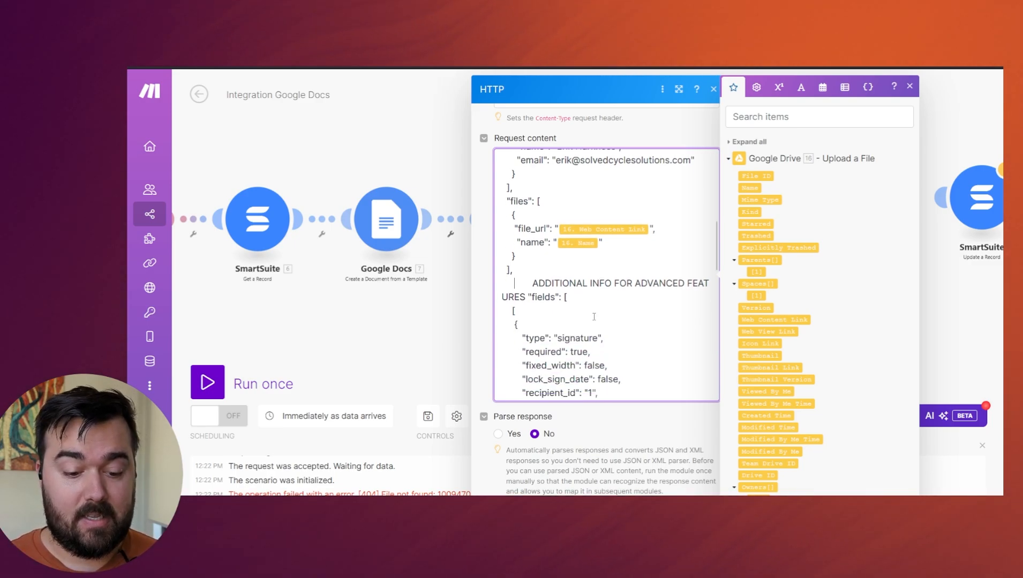
double_click(599, 283)
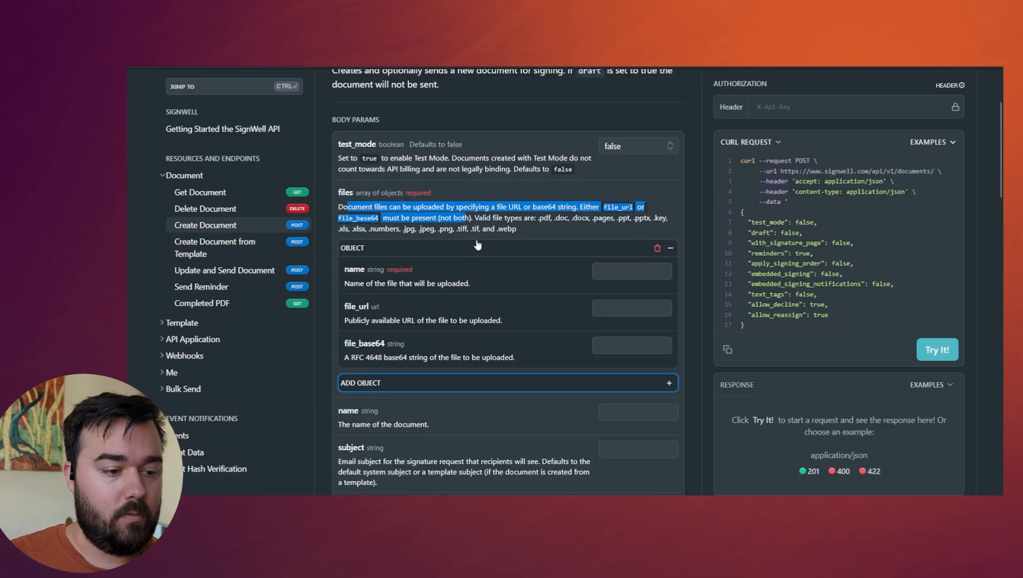
scroll(483, 242, "down", 4)
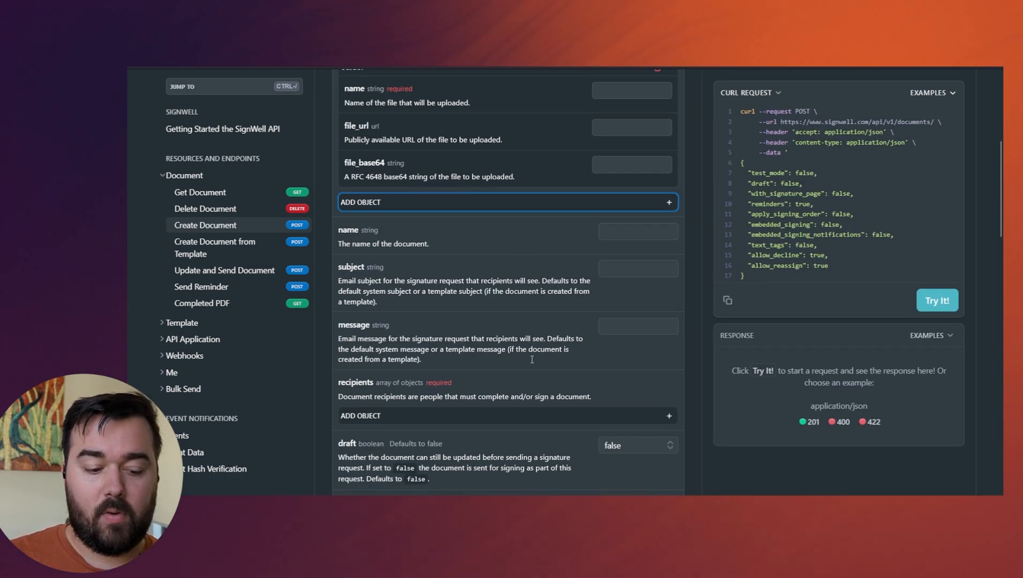
scroll(526, 377, "down", 6)
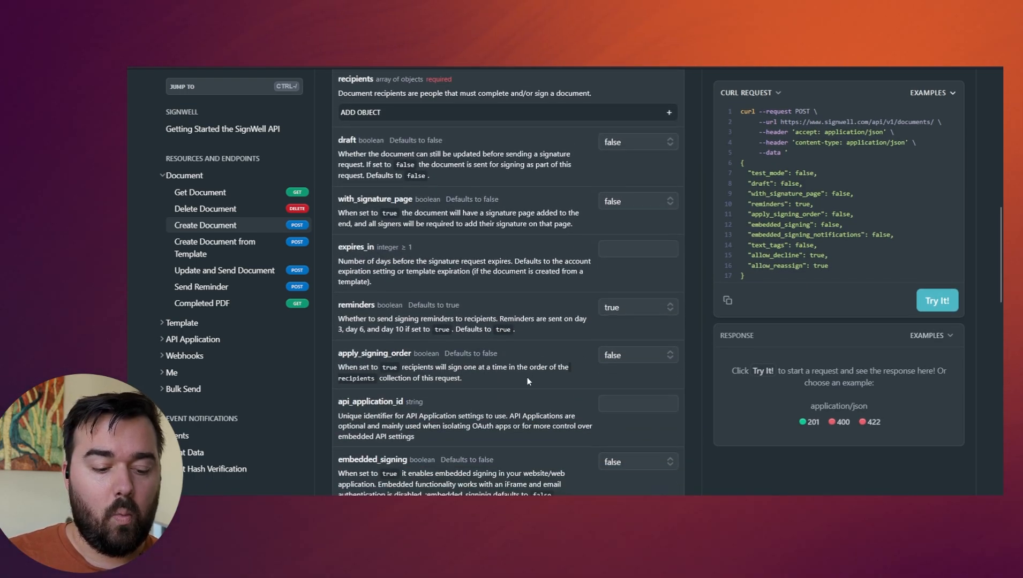
scroll(527, 377, "down", 4)
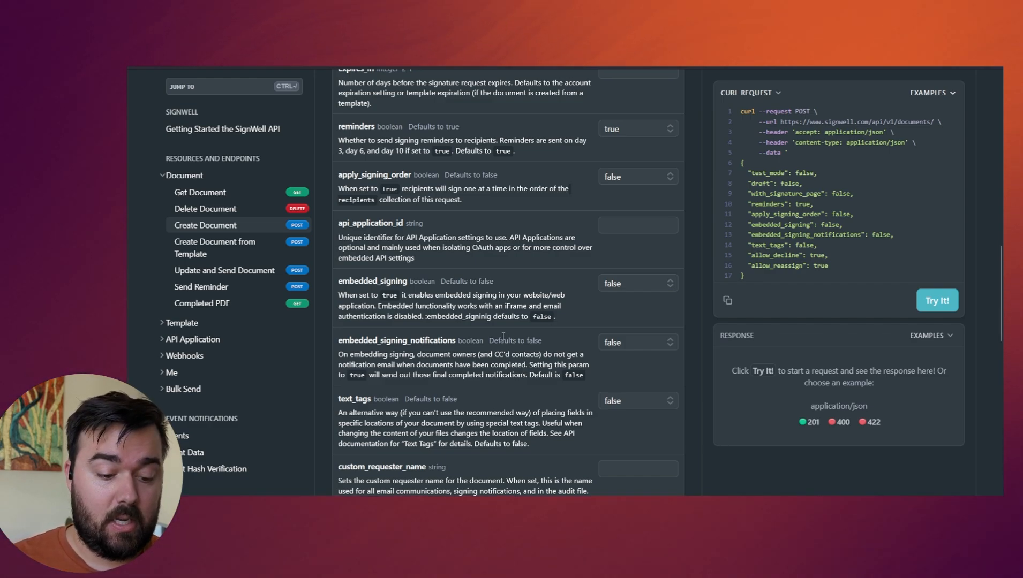
scroll(524, 370, "down", 5)
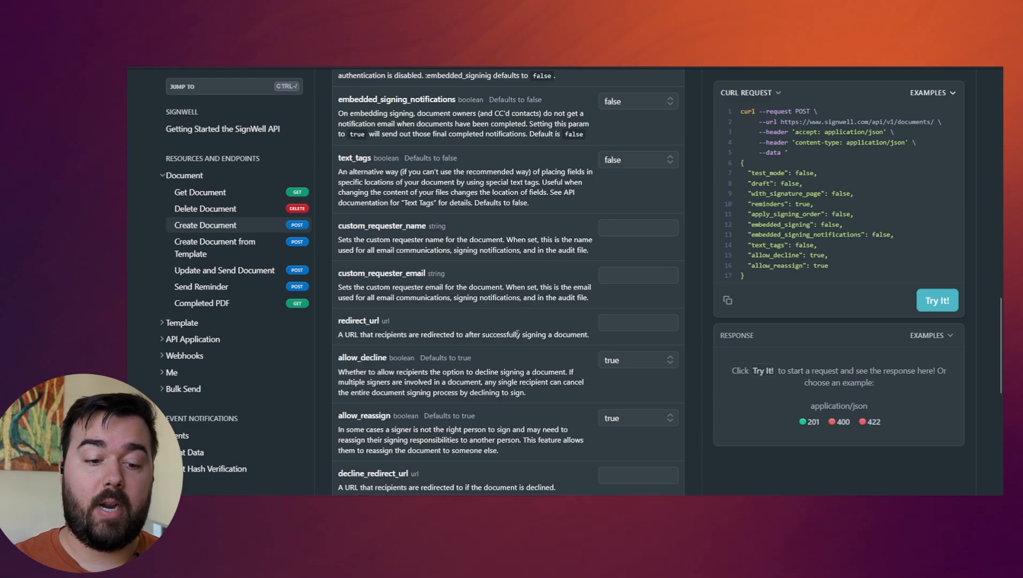
scroll(517, 335, "down", 1)
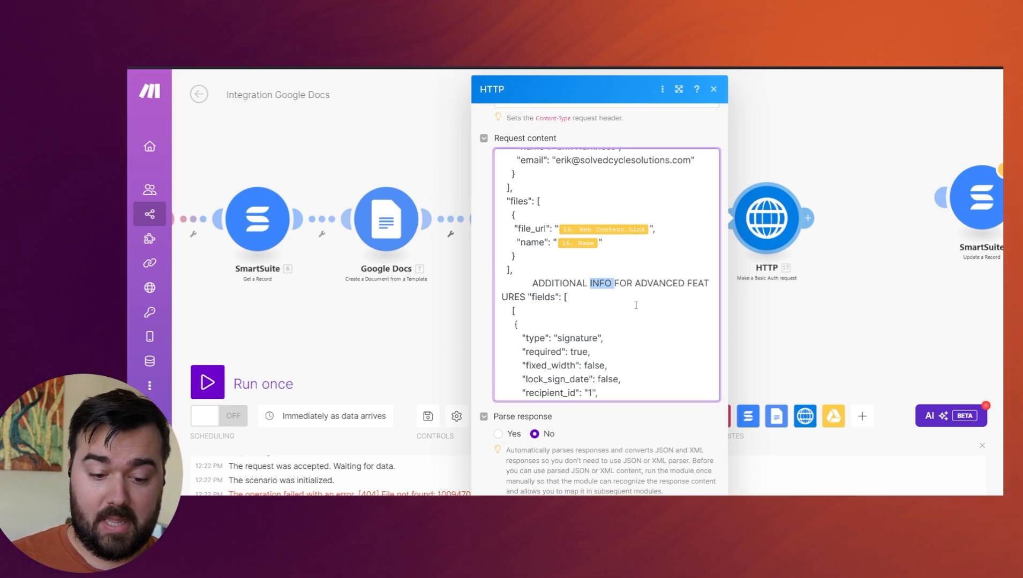
Back in Make, review the signature, date and text field definitions and the general settings in the HTTP request content.
scroll(627, 303, "down", 2)
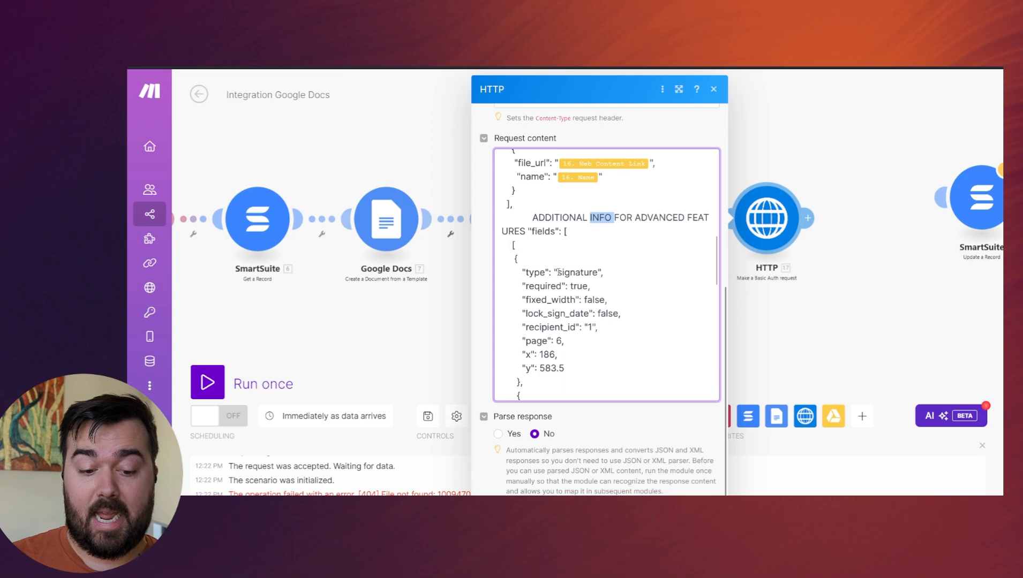
scroll(557, 272, "down", 3)
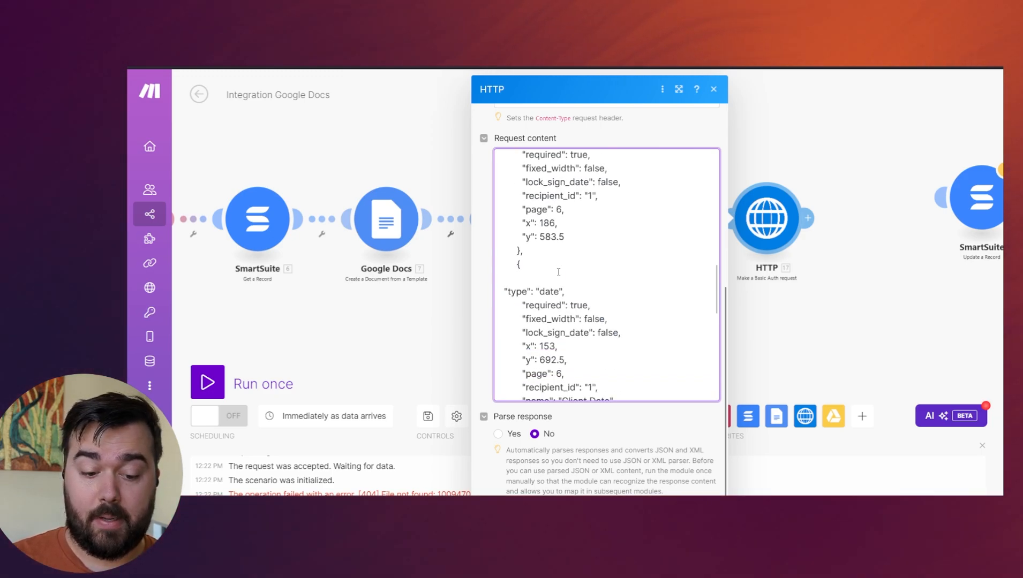
scroll(548, 305, "down", 3)
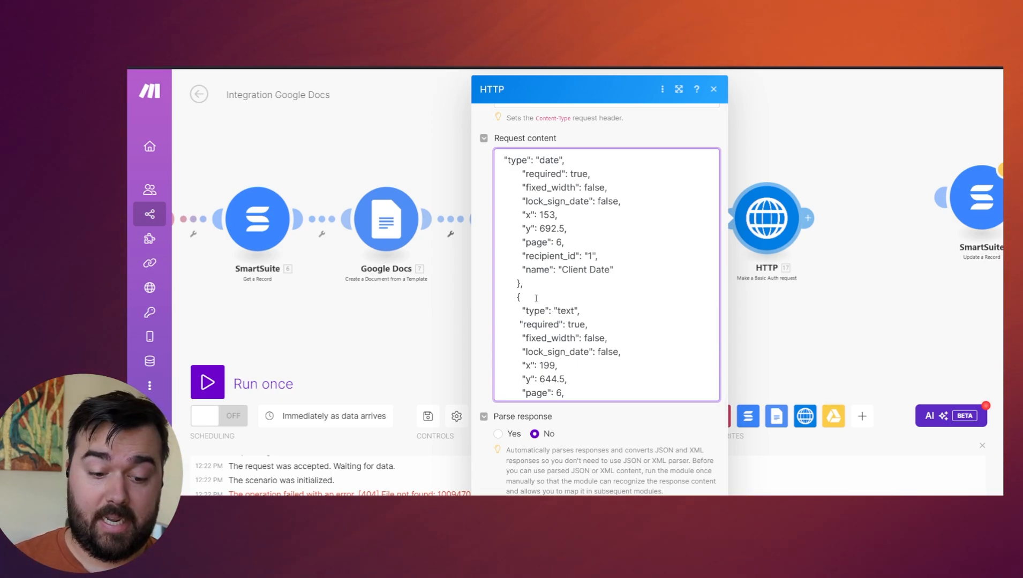
scroll(551, 310, "down", 2)
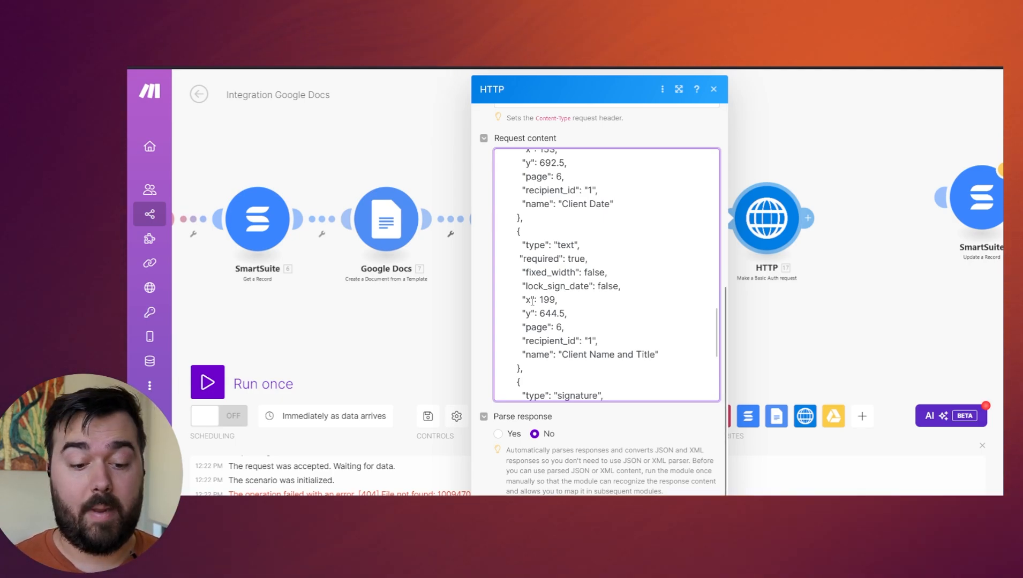
scroll(531, 301, "down", 3)
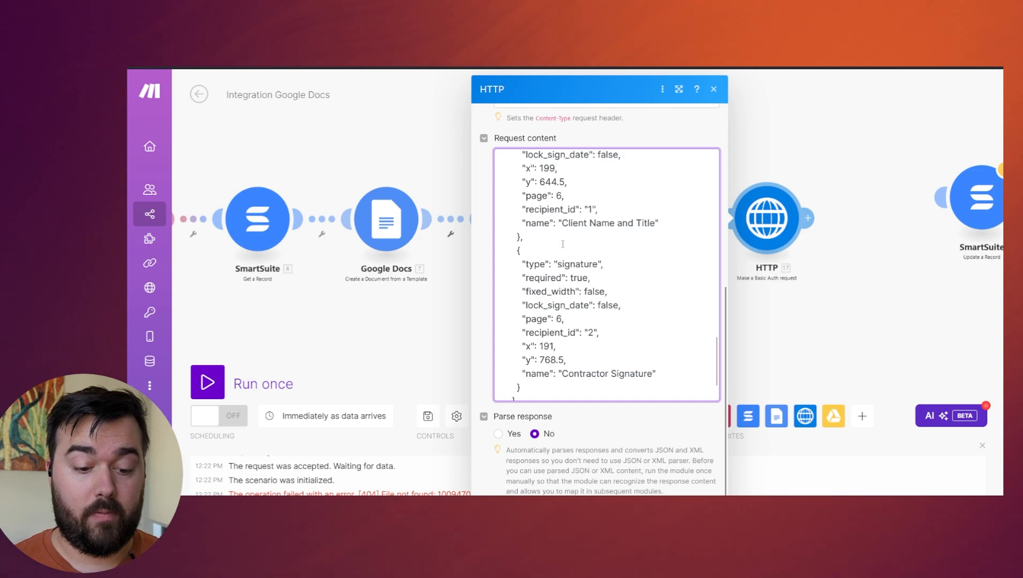
scroll(593, 224, "down", 2)
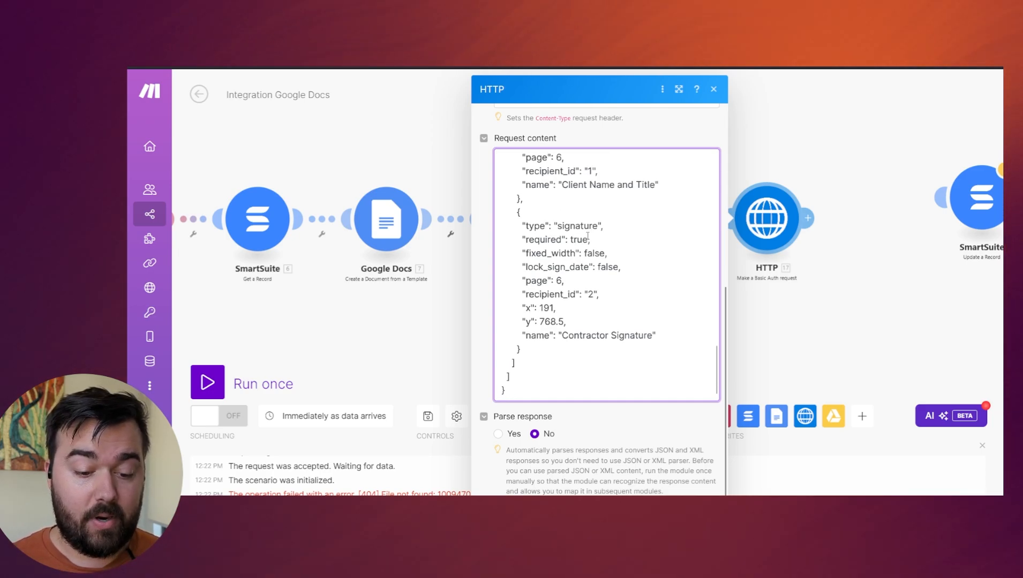
scroll(587, 236, "up", 10)
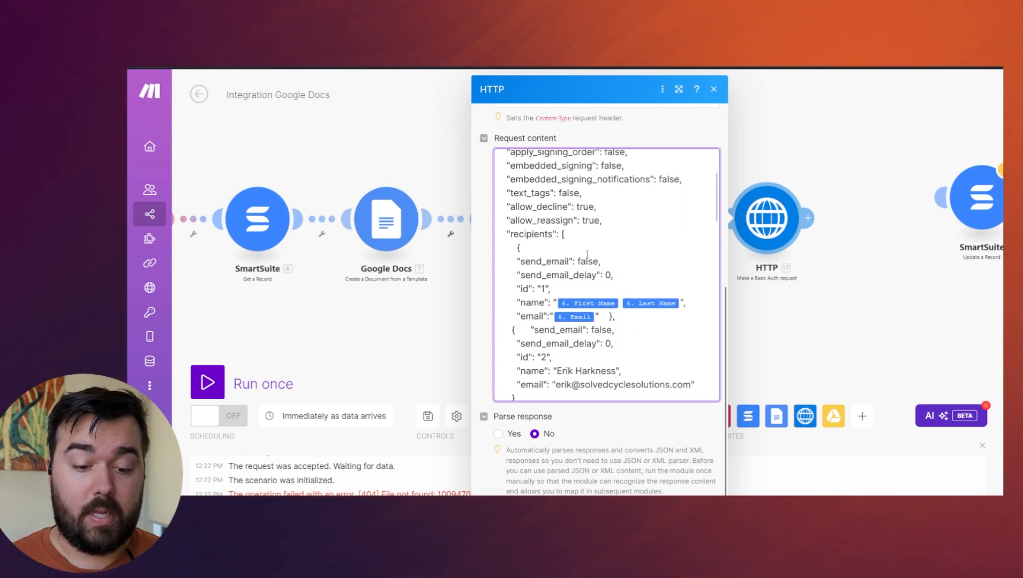
scroll(586, 254, "up", 3)
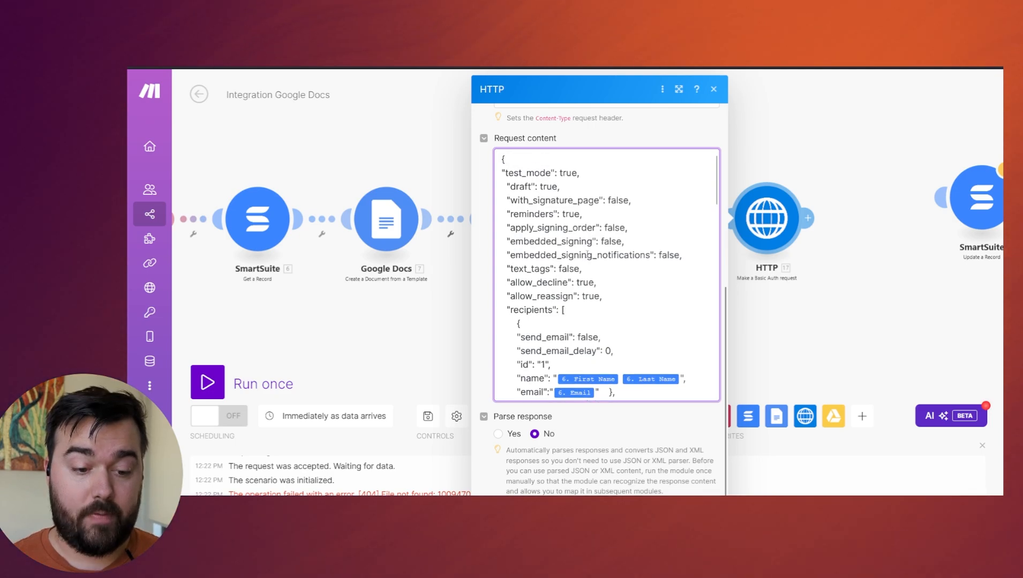
Delete the "ADDITIONAL INFO FOR ADVANCED FEATURES" note preceding "fields" in the HTTP request content.
scroll(570, 318, "down", 8)
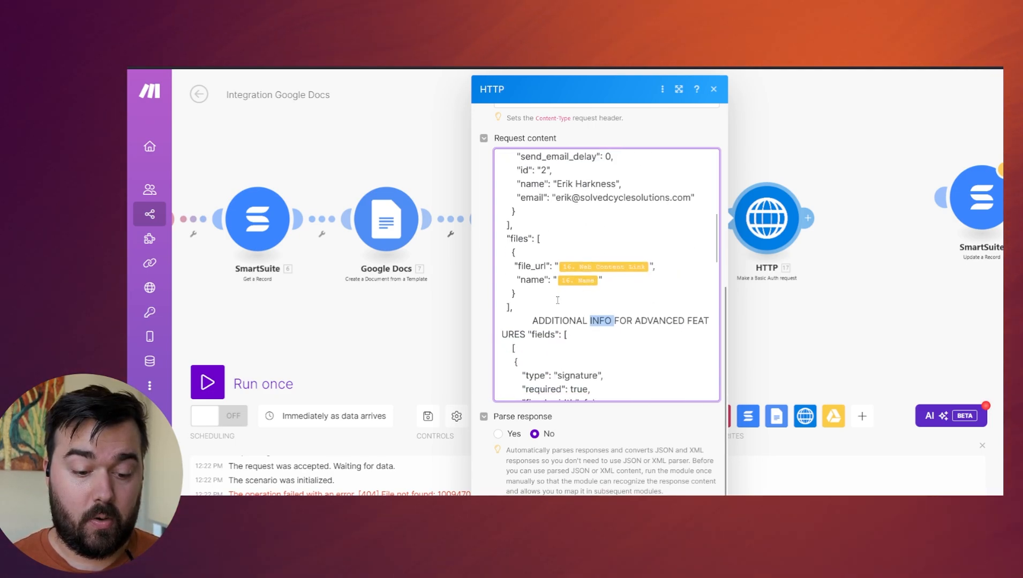
double_click(570, 318)
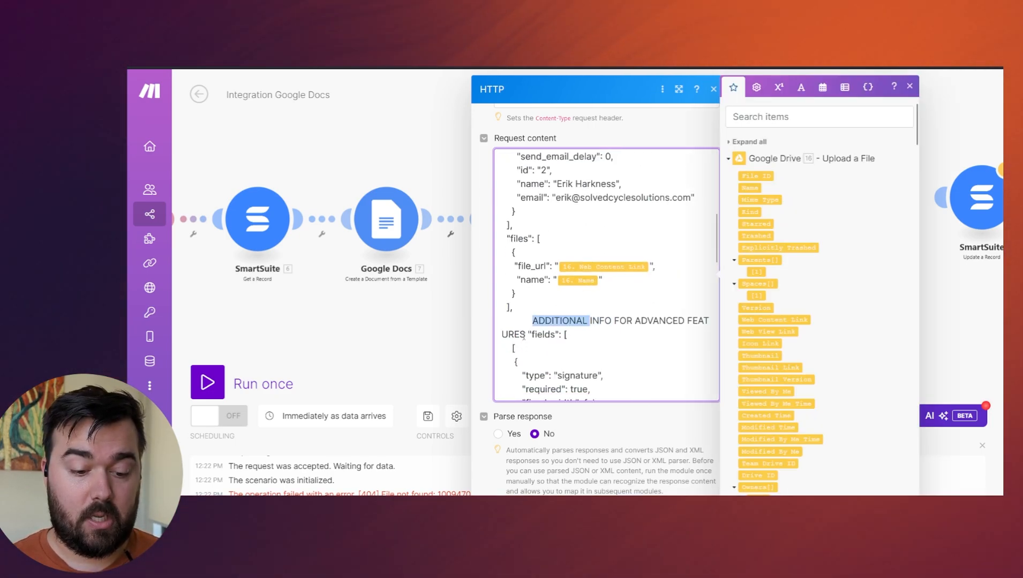
left_click_drag(517, 327, 515, 319)
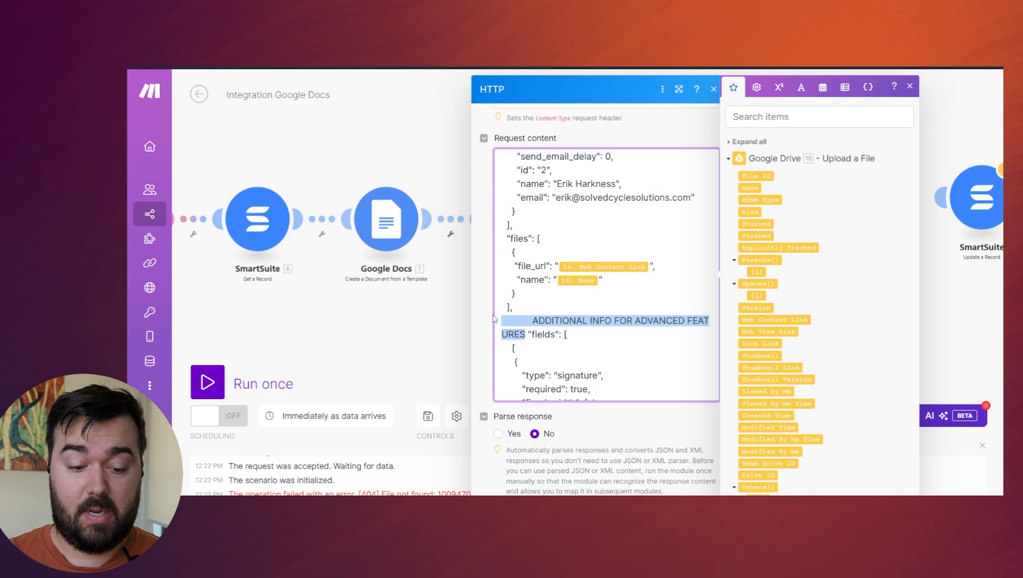
key("BackSpace")
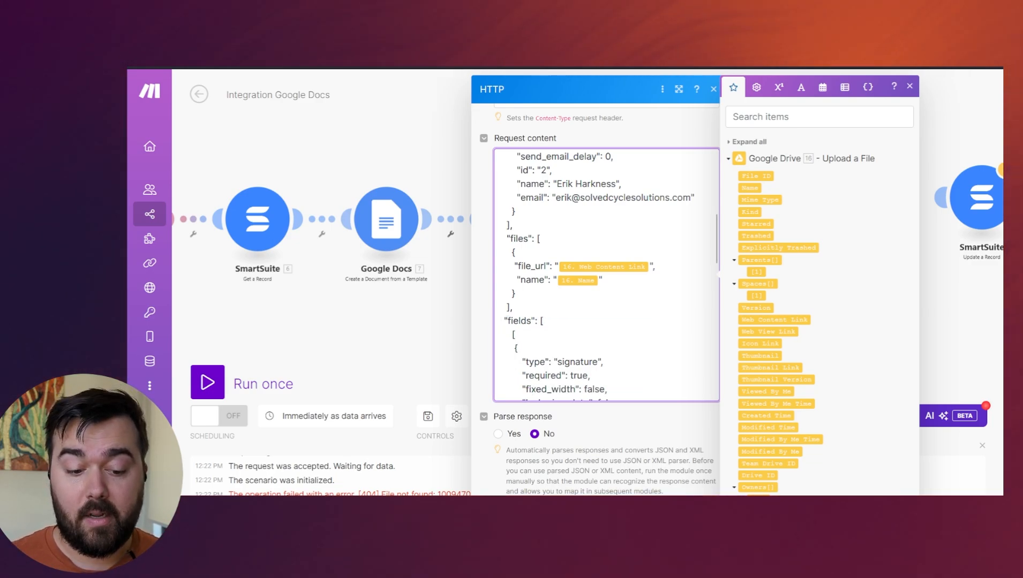
scroll(615, 283, "down", 3)
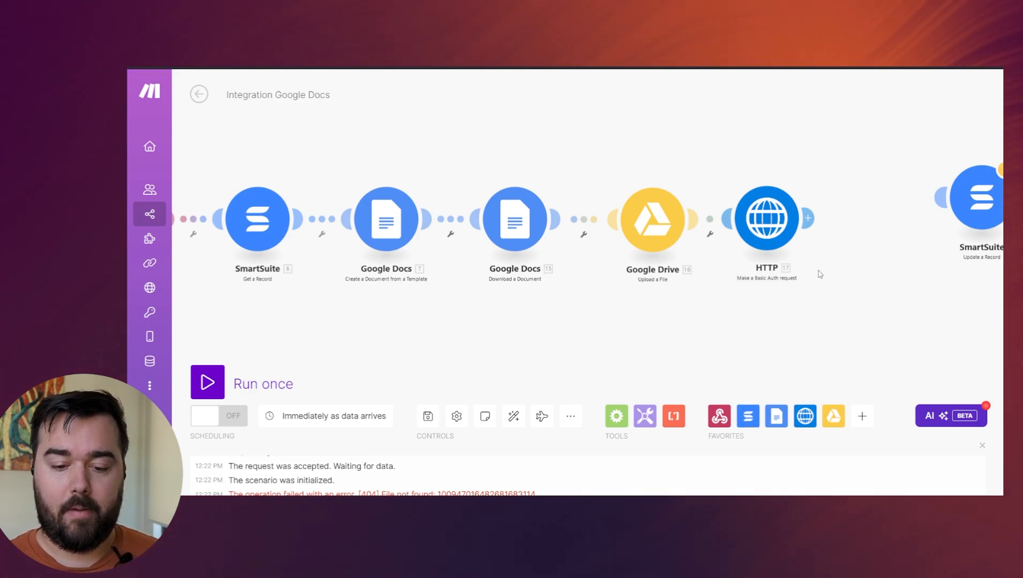
Connect the SmartSuite Update a Record module after the HTTP module and run the scenario once.
left_click_drag(970, 203, 895, 225)
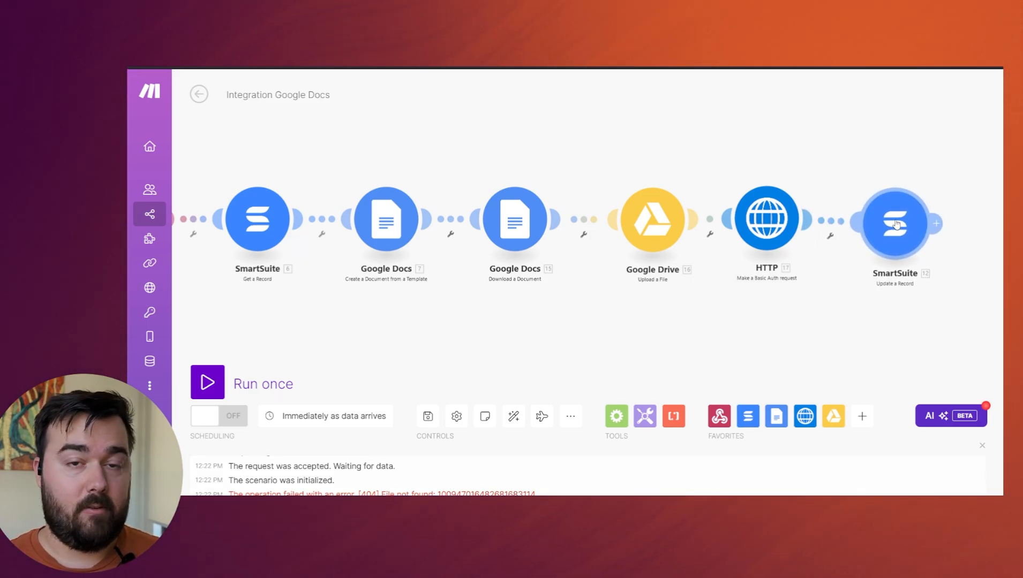
left_click(896, 223)
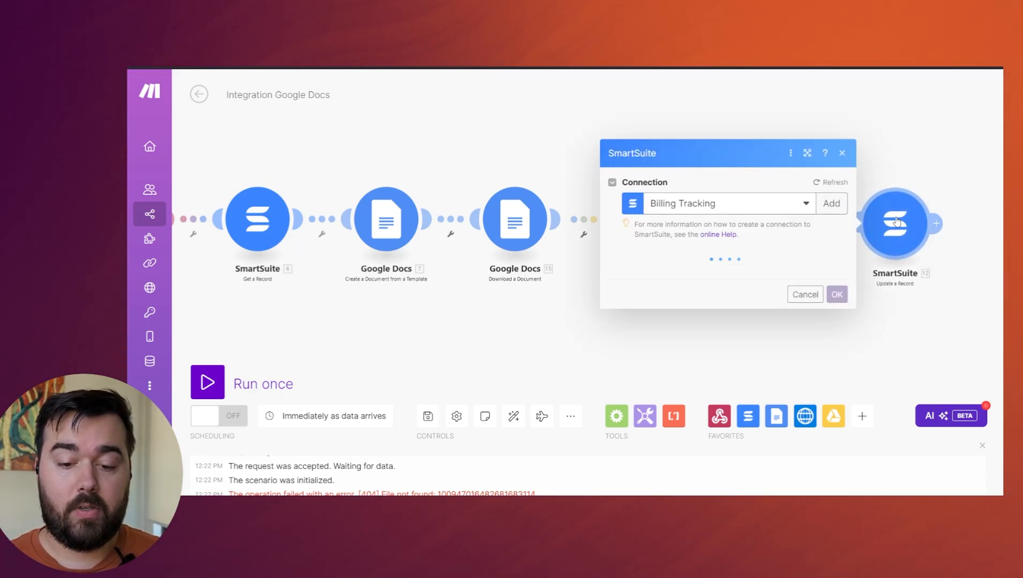
left_click(935, 129)
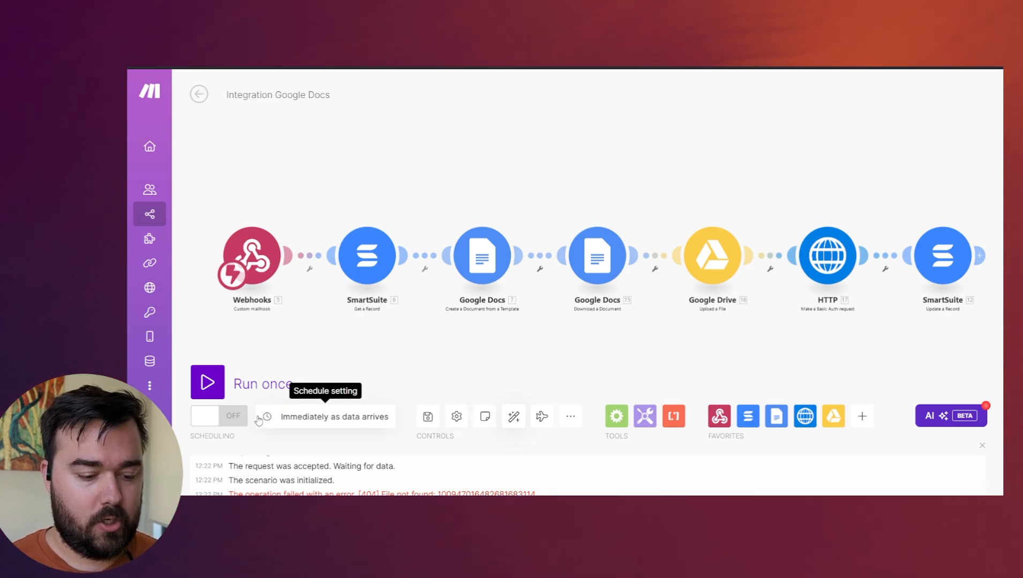
left_click(219, 387)
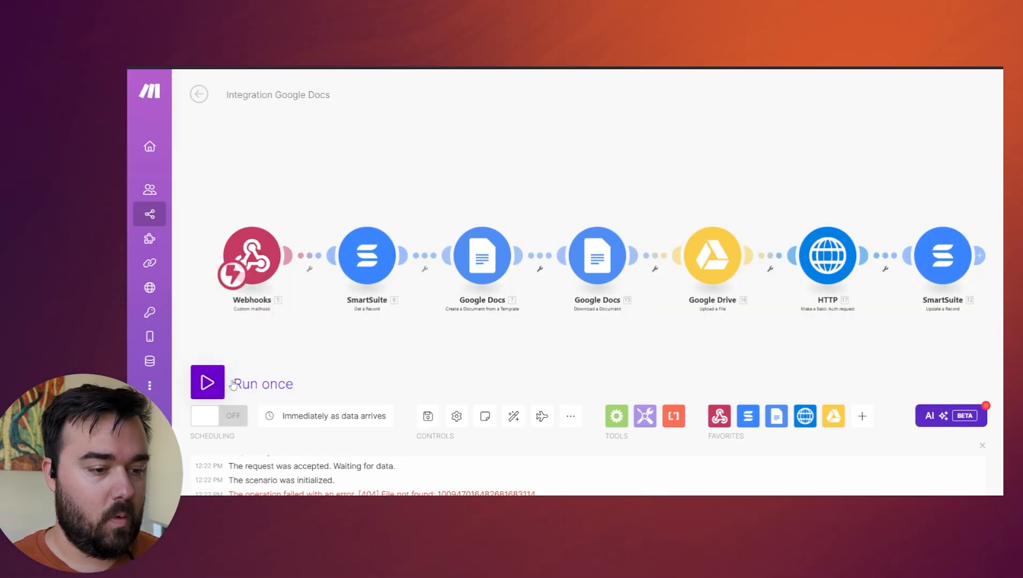
left_click(233, 385)
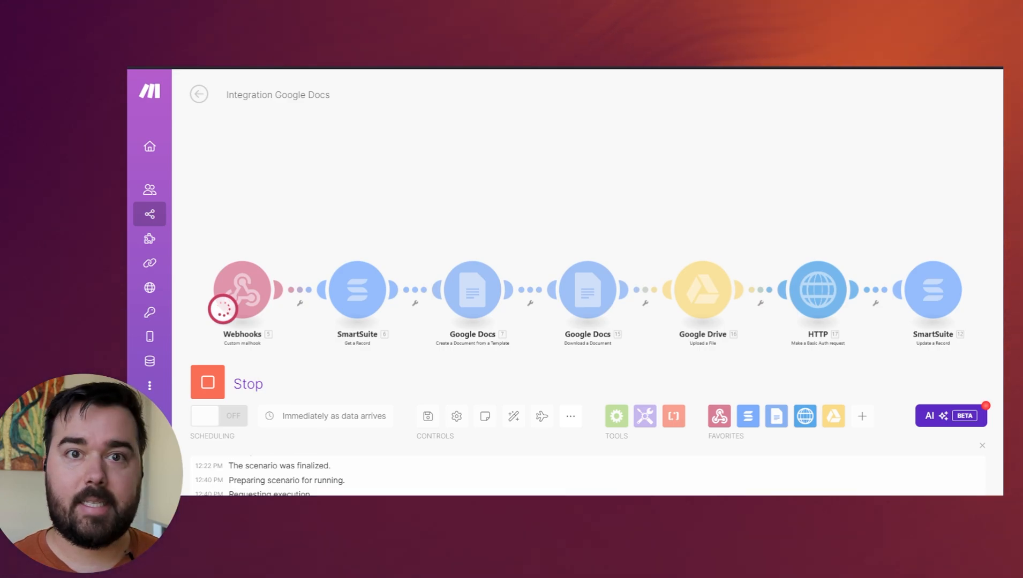
Switch to SmartSuite, set the open lead record's Pipeline Phase to Appointment and close the record.
key("ctrl+Tab")
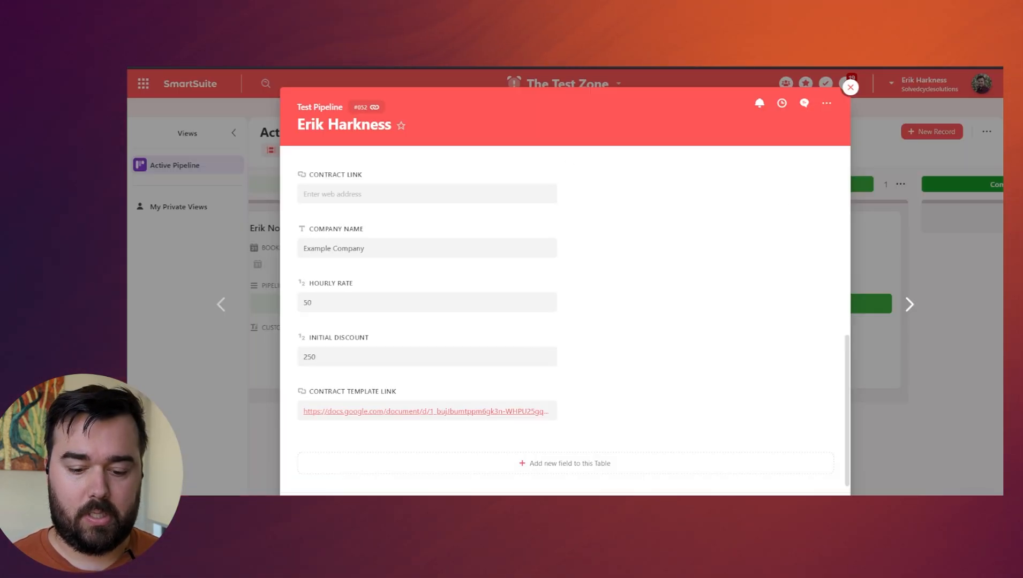
scroll(736, 432, "up", 1)
scroll(733, 423, "up", 10)
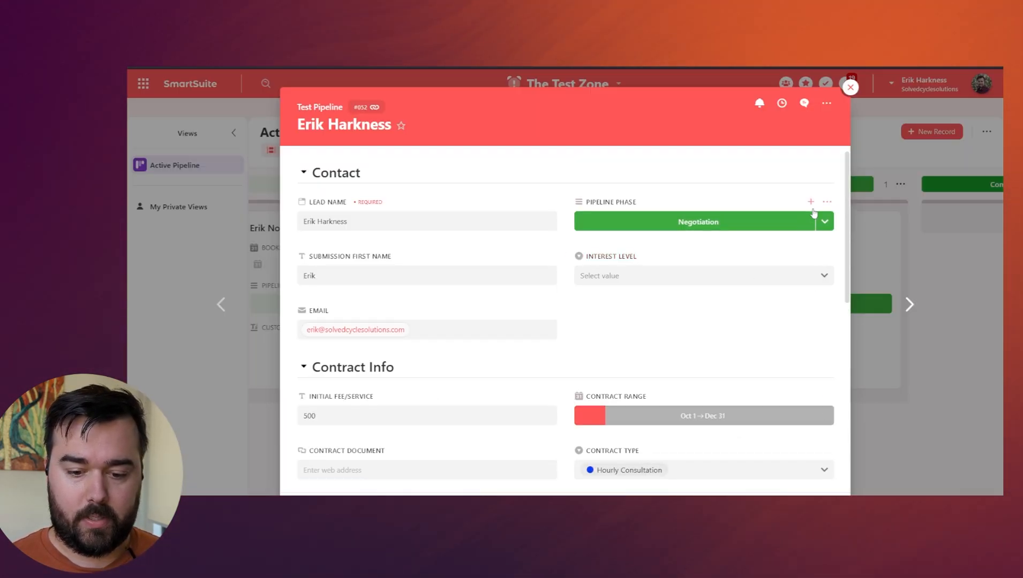
left_click(825, 222)
scroll(723, 273, "up", 3)
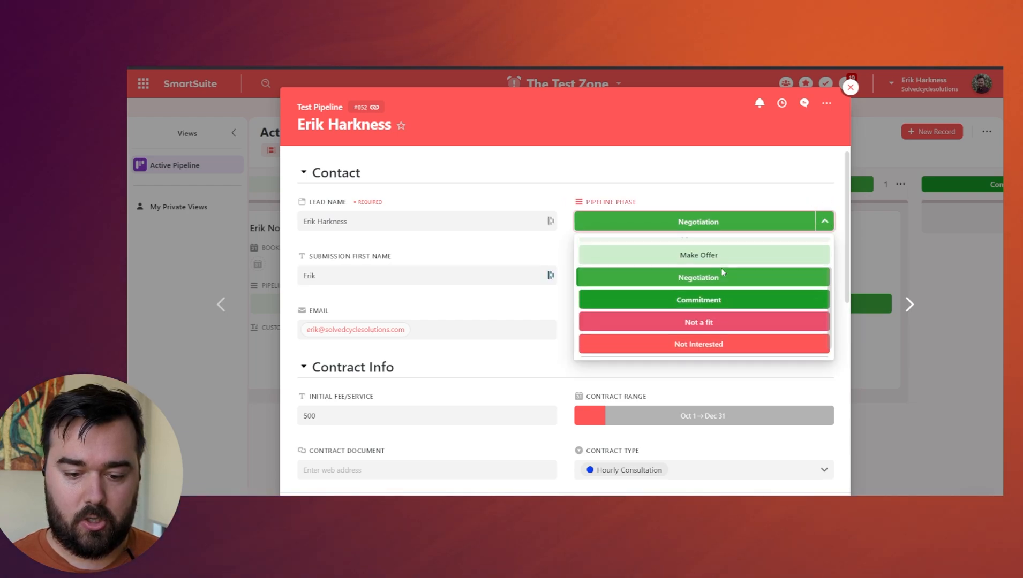
left_click(720, 272)
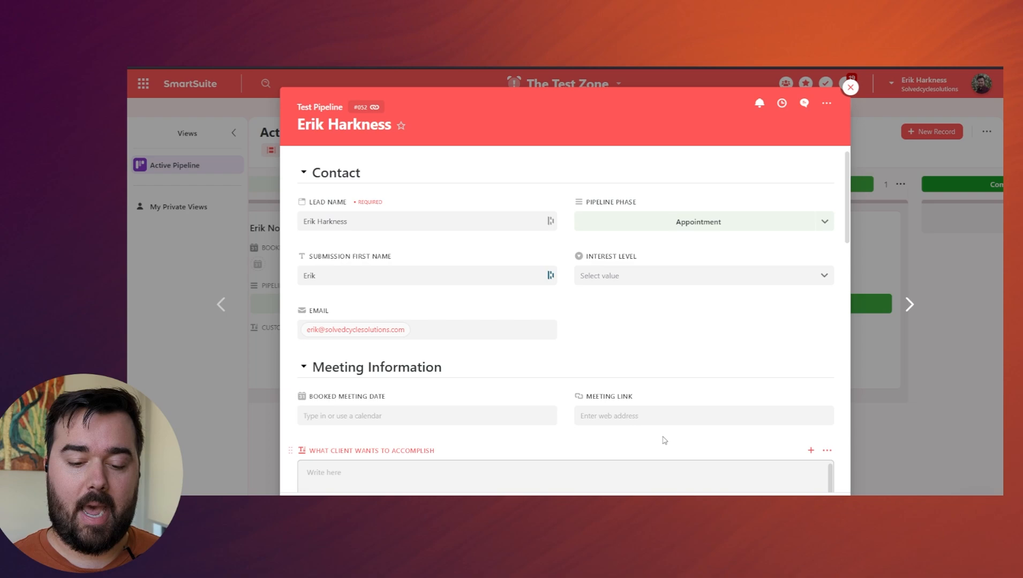
left_click(850, 87)
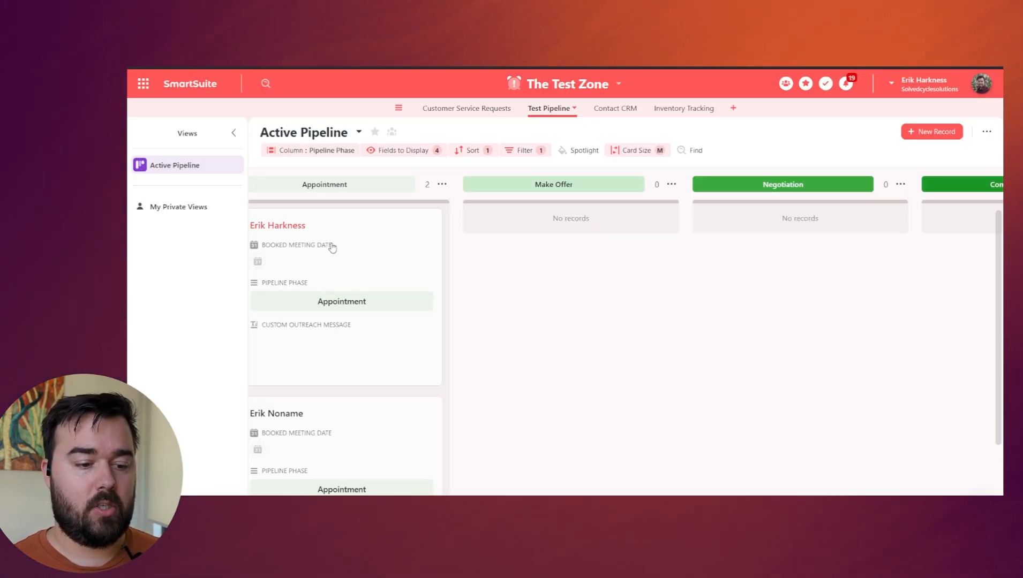
Move the test lead's card from Appointment to the Make Offer column of the Active Pipeline board.
left_click_drag(328, 244, 552, 248)
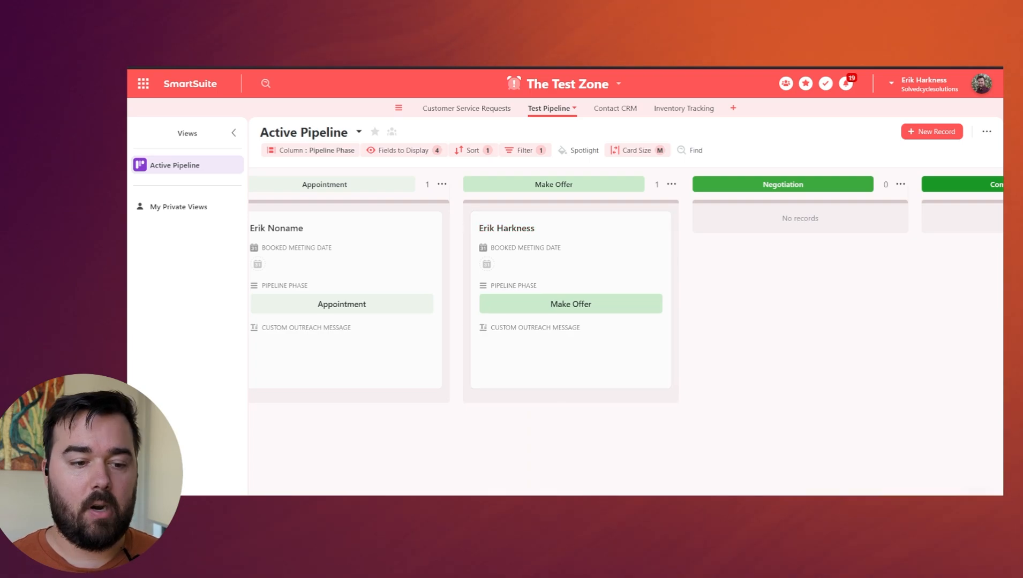
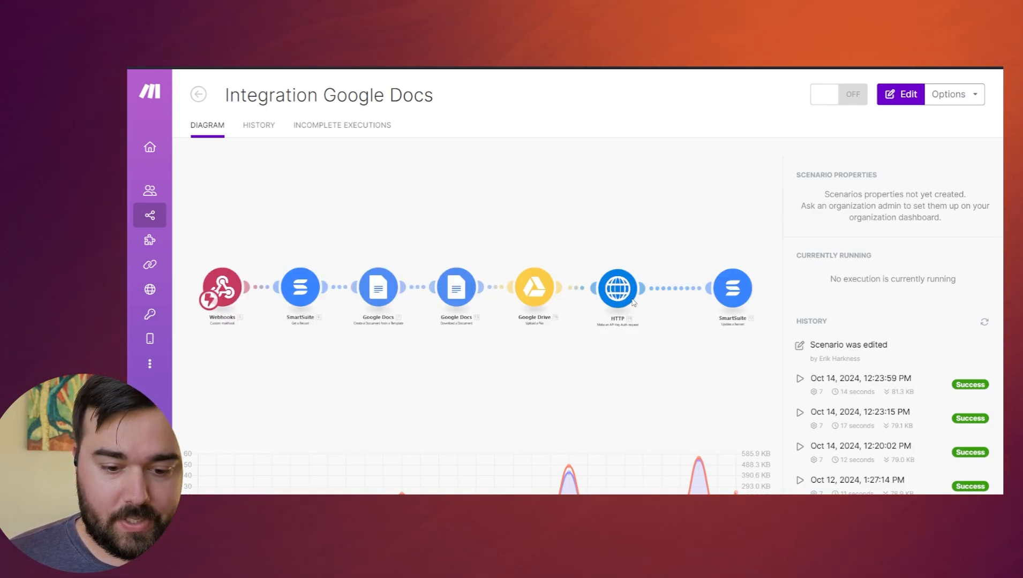
Open the scenario for editing and examine the test_mode setting in the HTTP module's request content.
left_click(650, 331)
scroll(614, 340, "up", 4)
left_click_drag(766, 359, 630, 361)
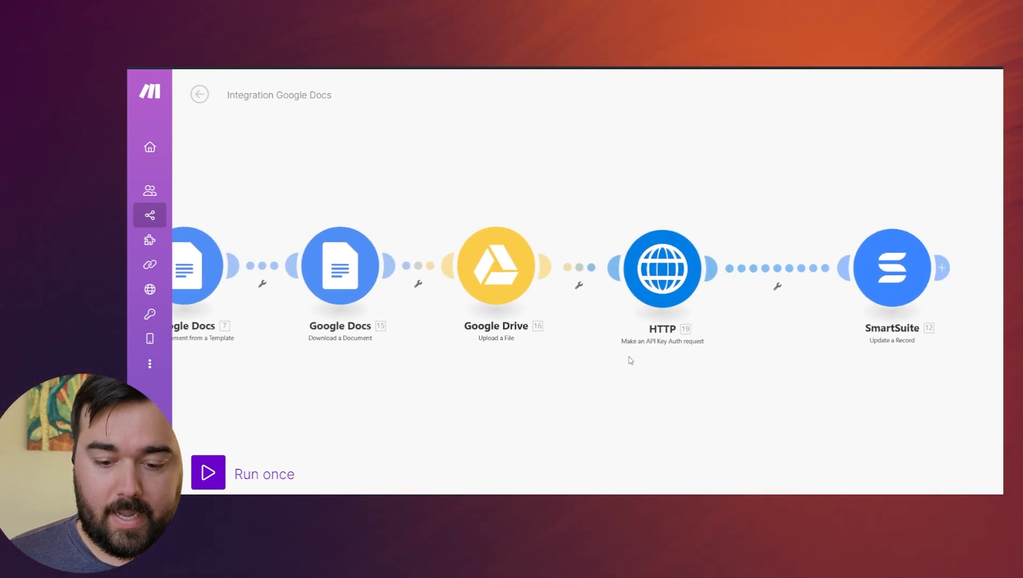
scroll(630, 361, "up", 1)
left_click(685, 249)
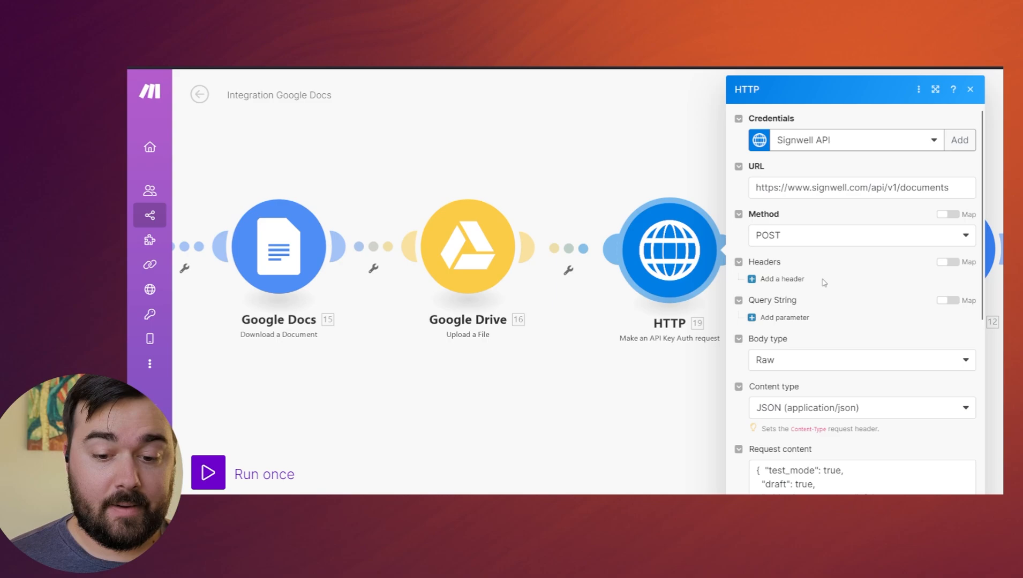
scroll(823, 247, "down", 4)
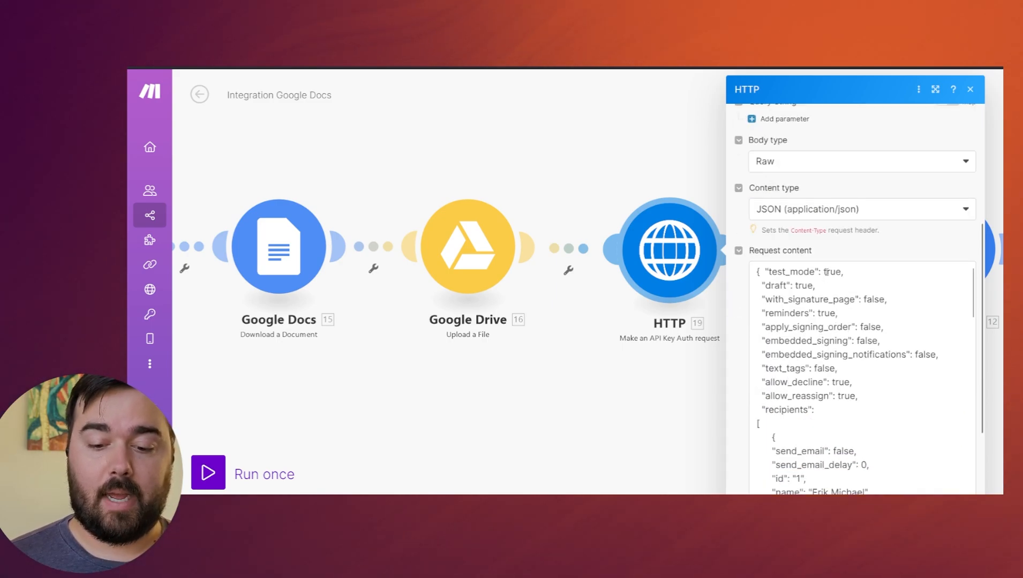
left_click(824, 272)
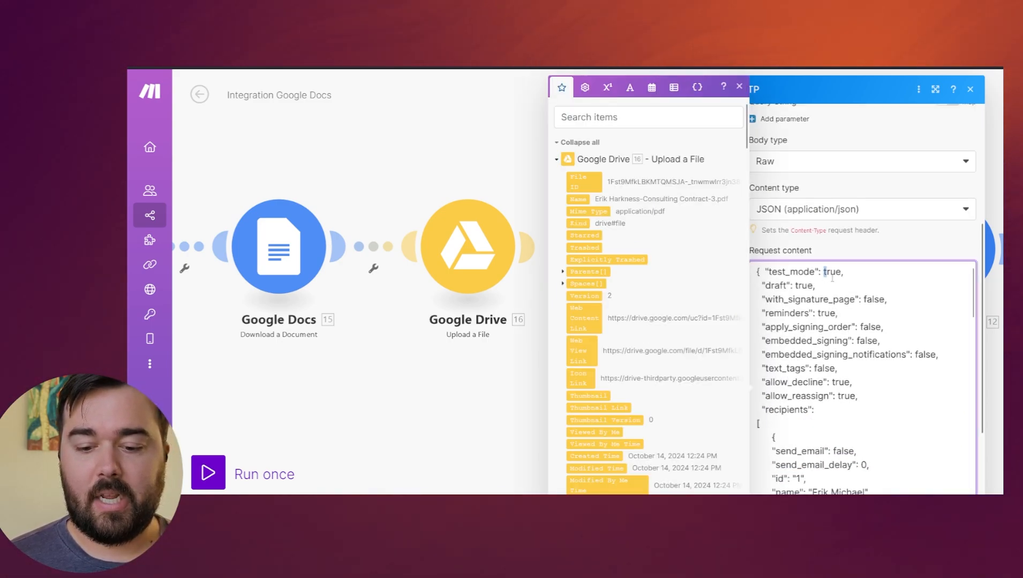
double_click(829, 271)
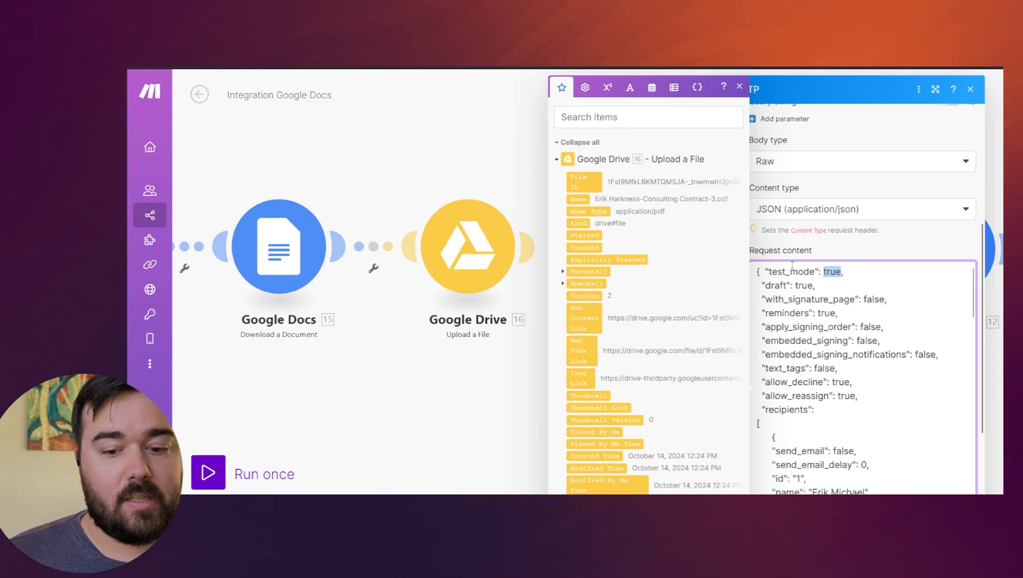
Review the recipients and files entries in the HTTP module's request content, and close the module settings.
scroll(847, 292, "down", 1)
scroll(847, 292, "down", 3)
scroll(843, 307, "up", 3)
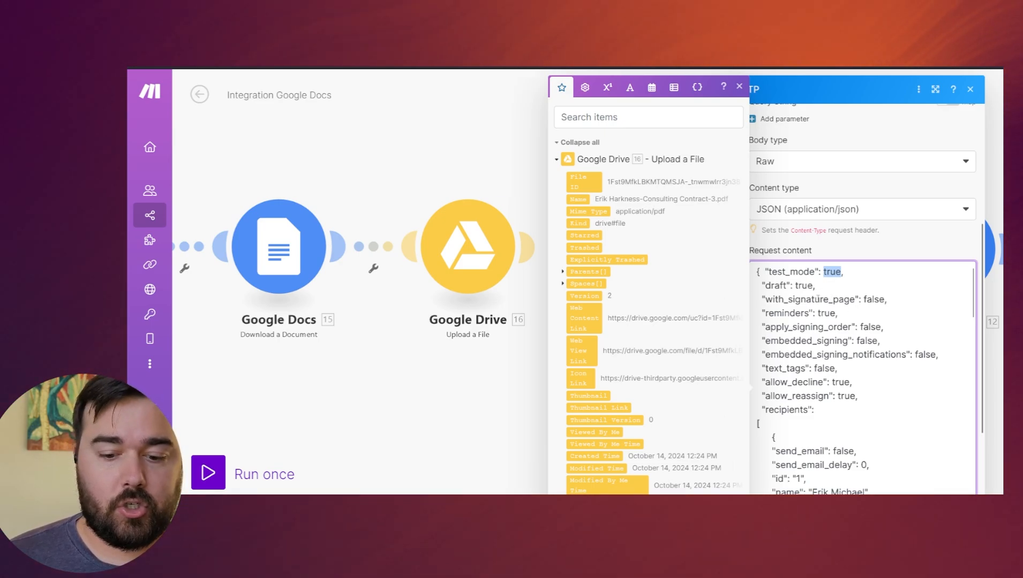
scroll(818, 298, "down", 3)
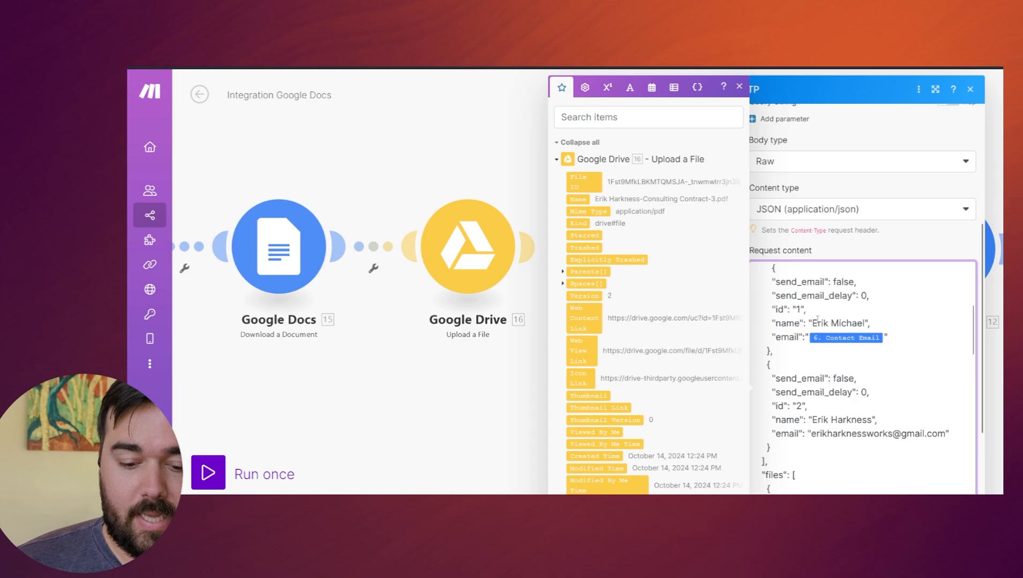
scroll(817, 320, "down", 2)
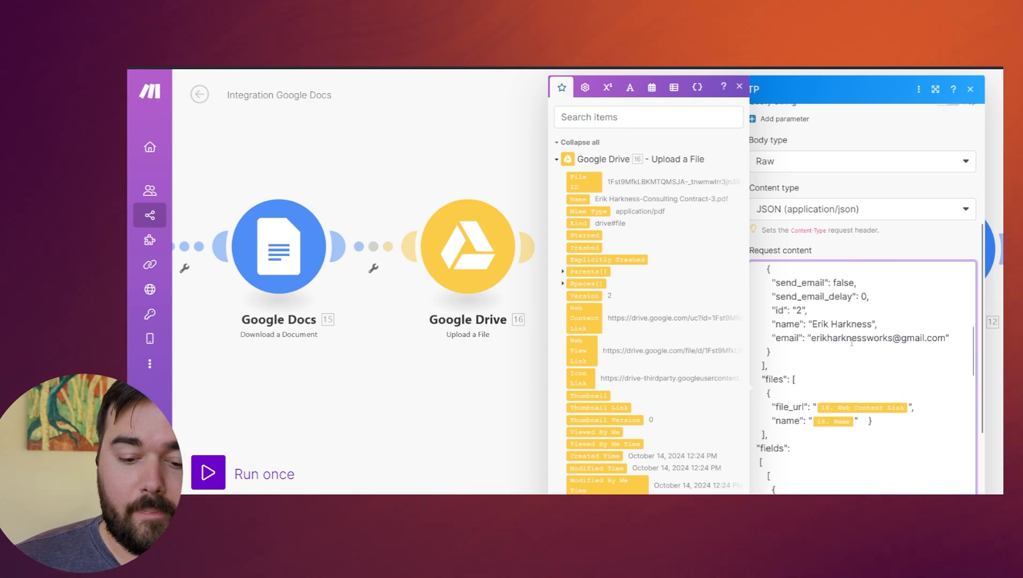
left_click(542, 388)
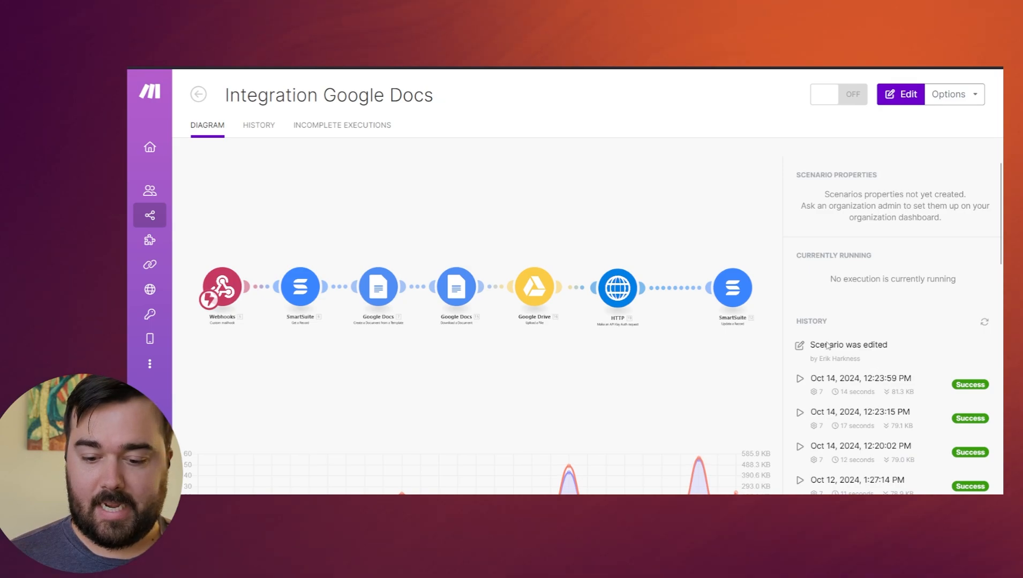
Open the October 12, 2024 1:25 PM run from the history and examine the HTTP module's output status code and error data.
scroll(857, 375, "down", 4)
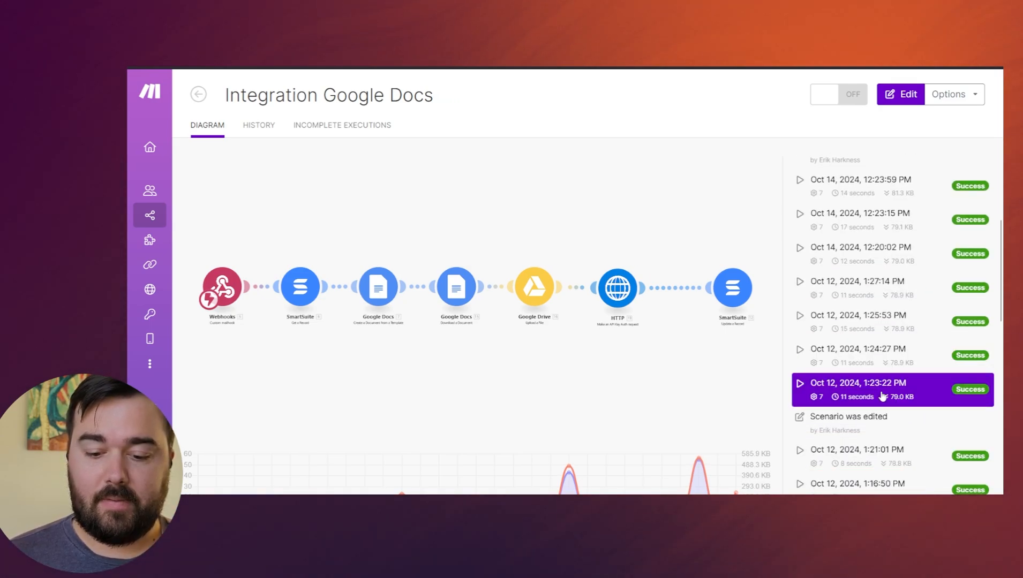
left_click(871, 321)
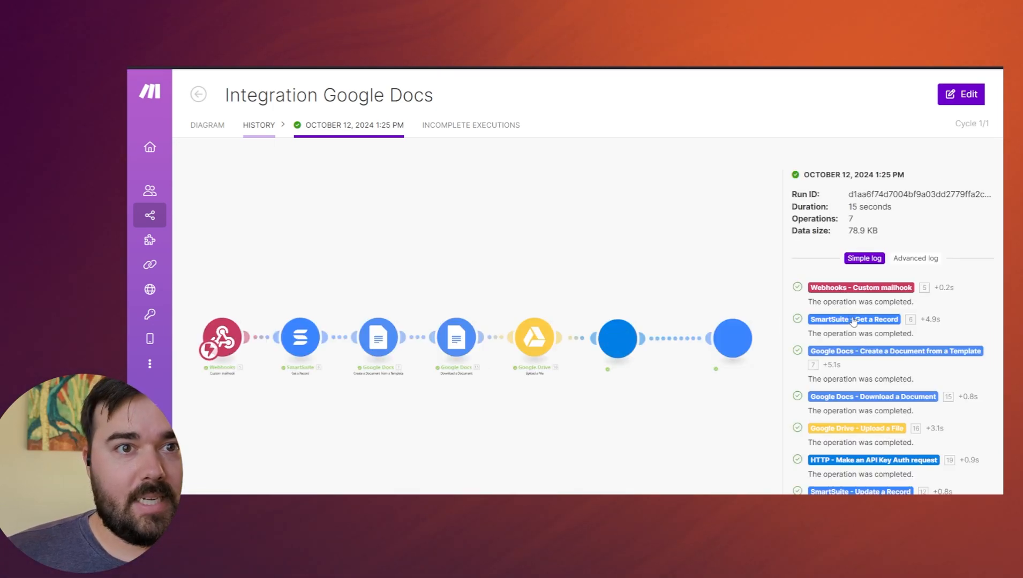
scroll(632, 310, "up", 5)
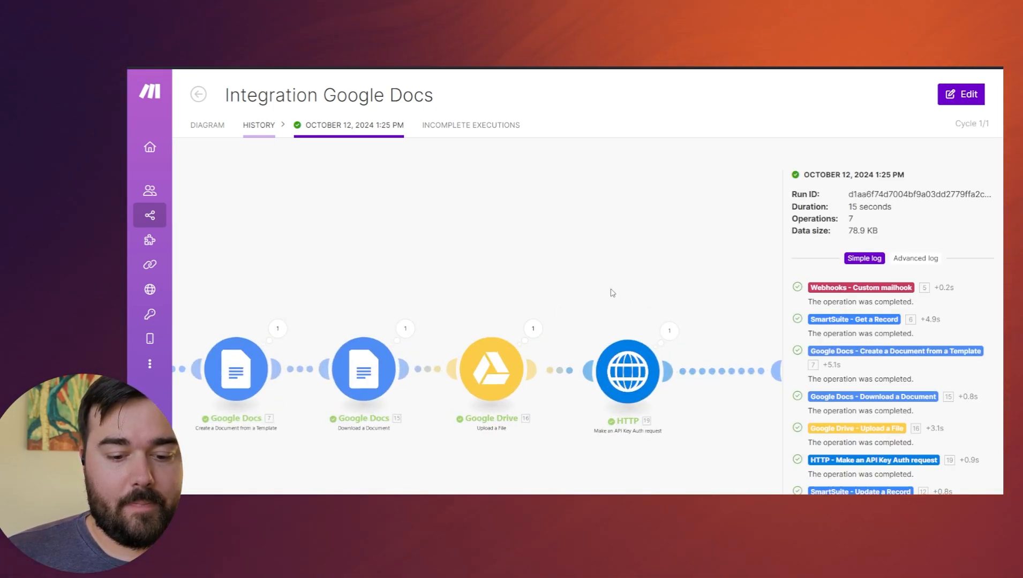
left_click(630, 278)
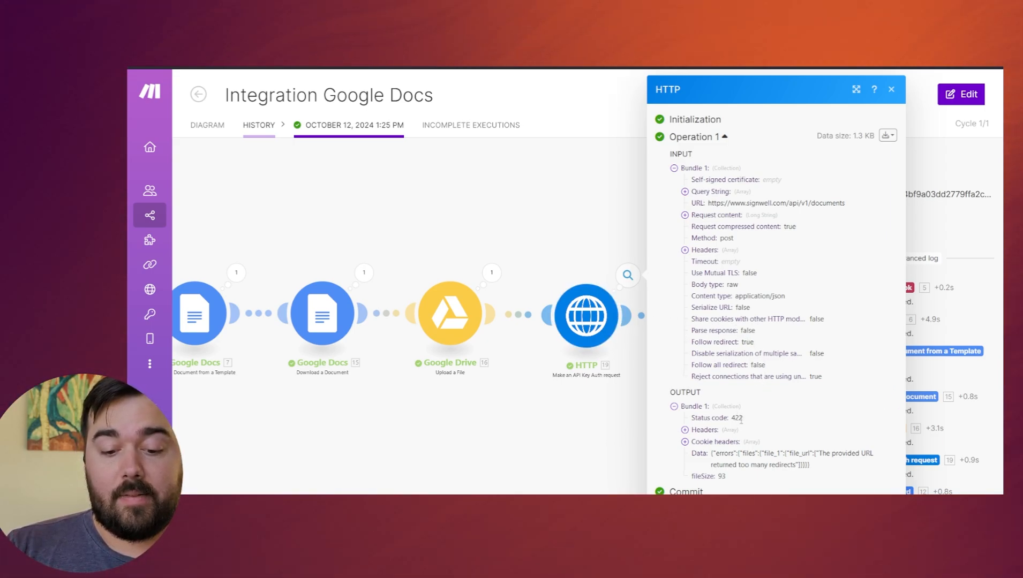
left_click_drag(735, 417, 743, 418)
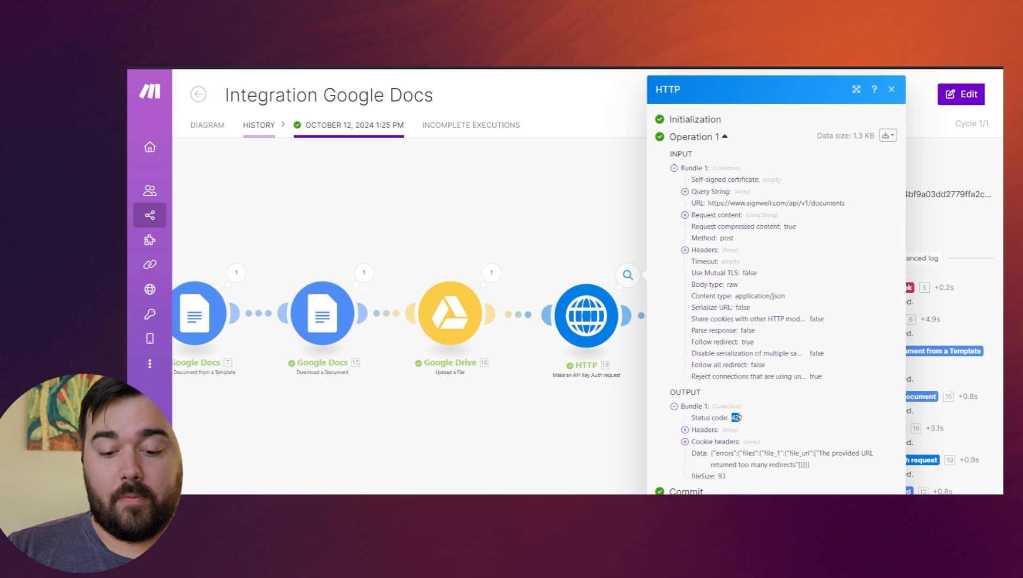
double_click(737, 418)
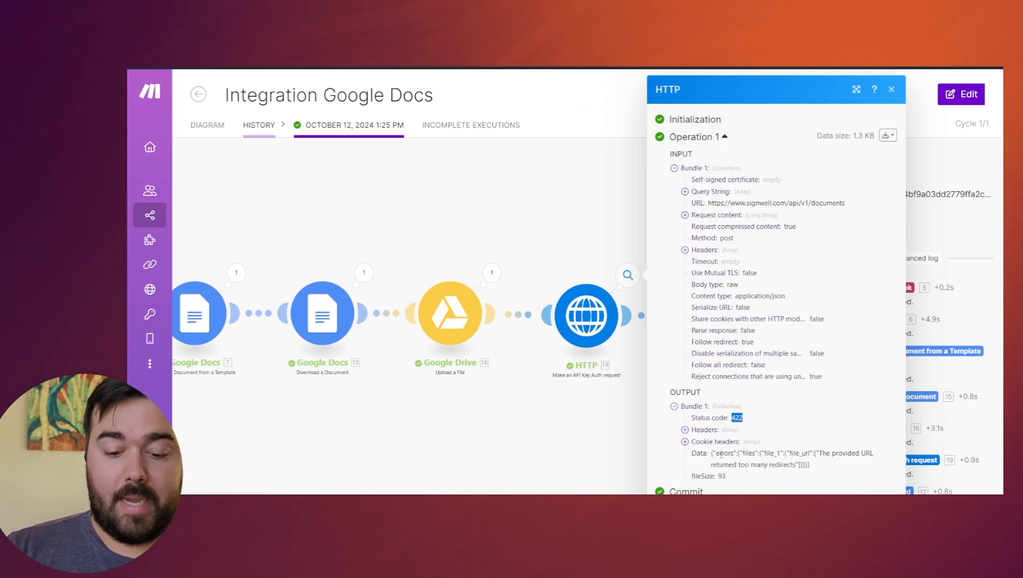
left_click_drag(715, 454, 819, 465)
left_click(474, 404)
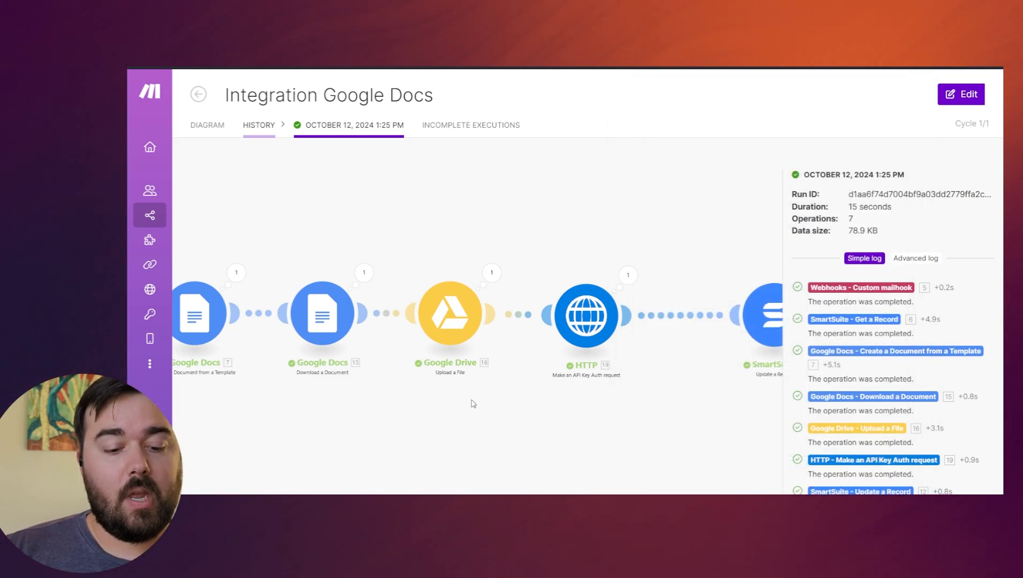
Inspect the Google Drive upload module's mappings in that run and return to the scenario diagram.
left_click(449, 310)
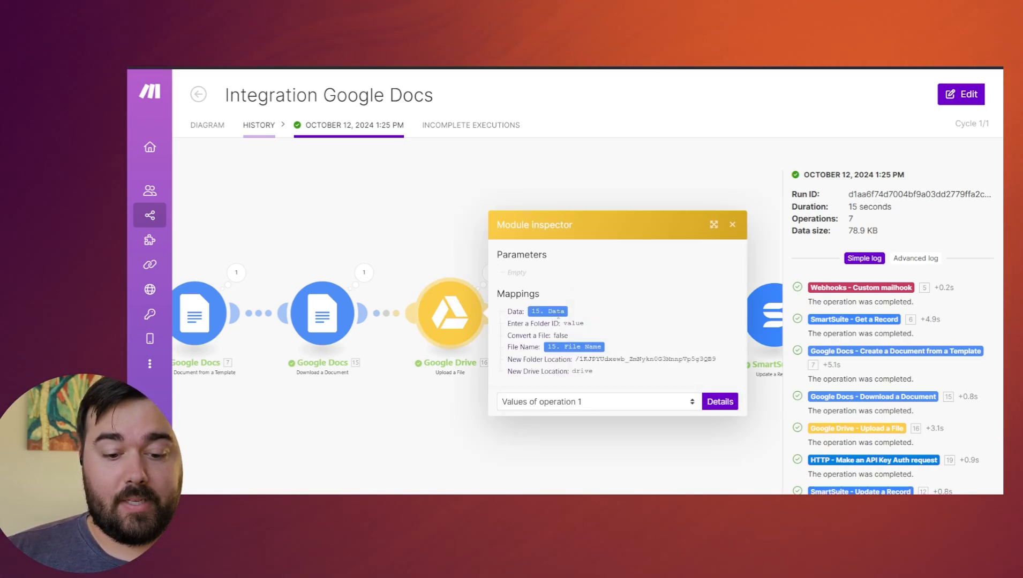
left_click(420, 214)
left_click(207, 125)
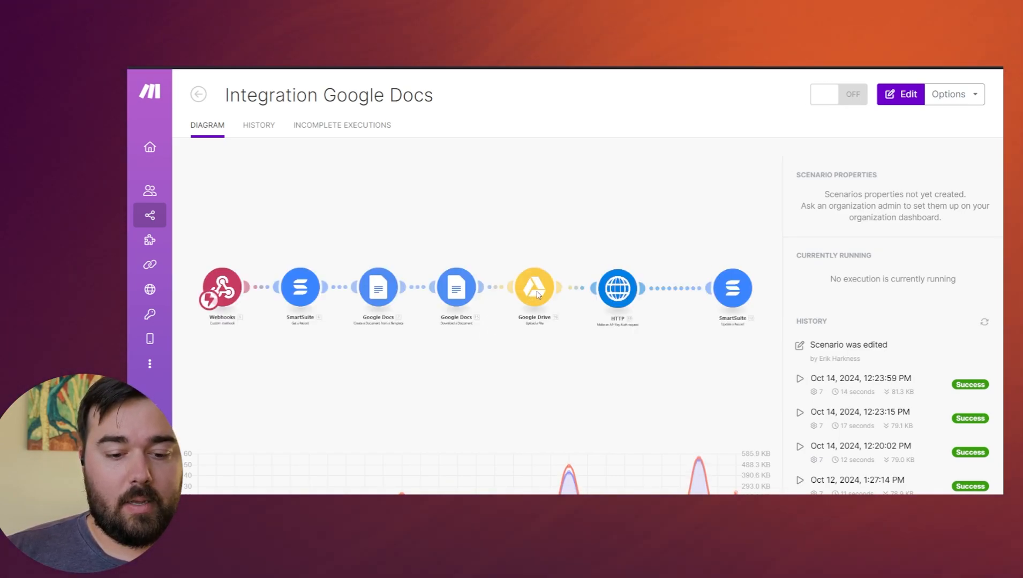
Check the Google Drive module's connection settings in the scenario editor and read the Make help article on connecting Google Drive.
left_click(587, 294)
left_click(672, 290)
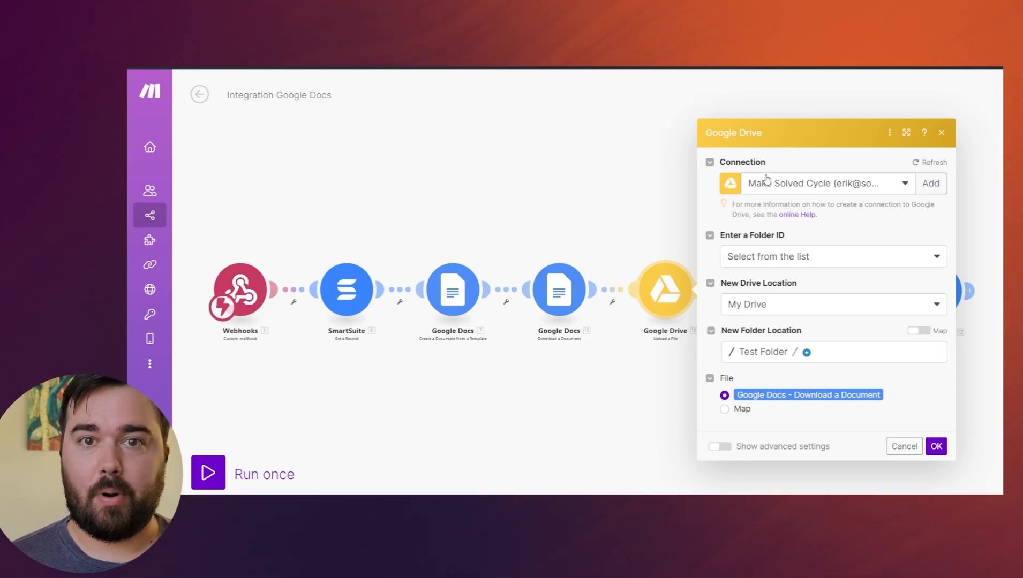
left_click(622, 179)
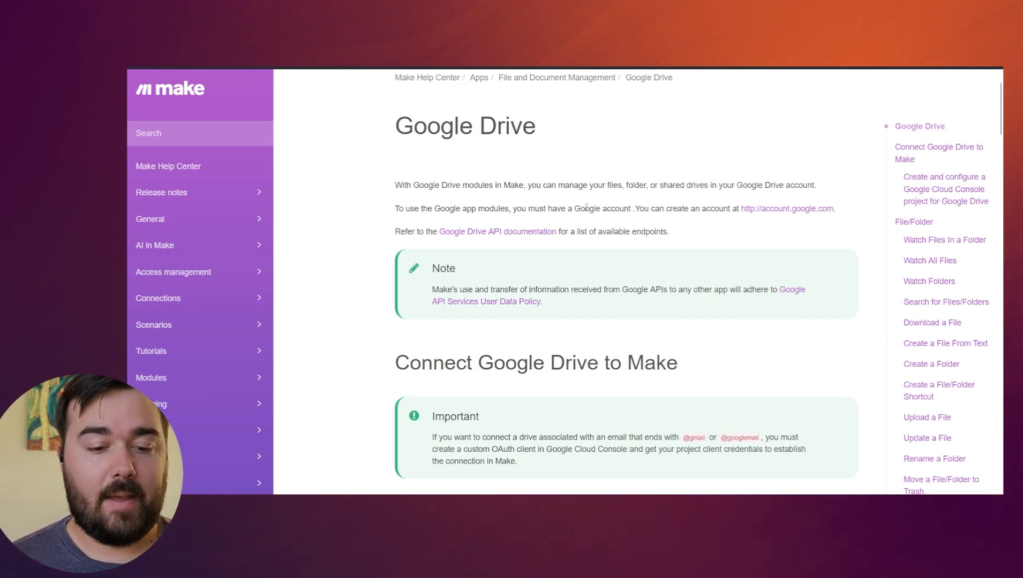
scroll(586, 207, "up", 1)
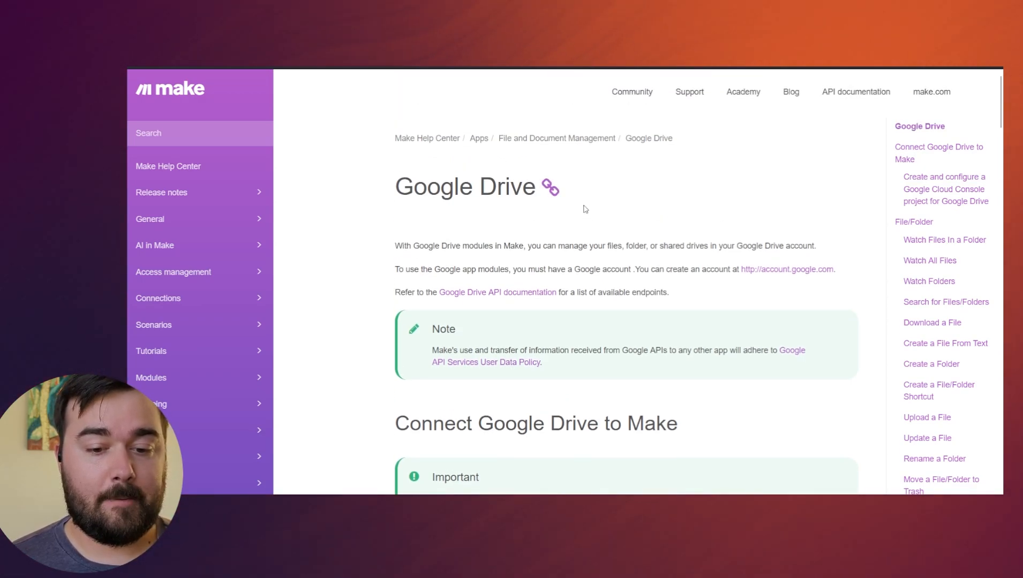
scroll(612, 187, "down", 1)
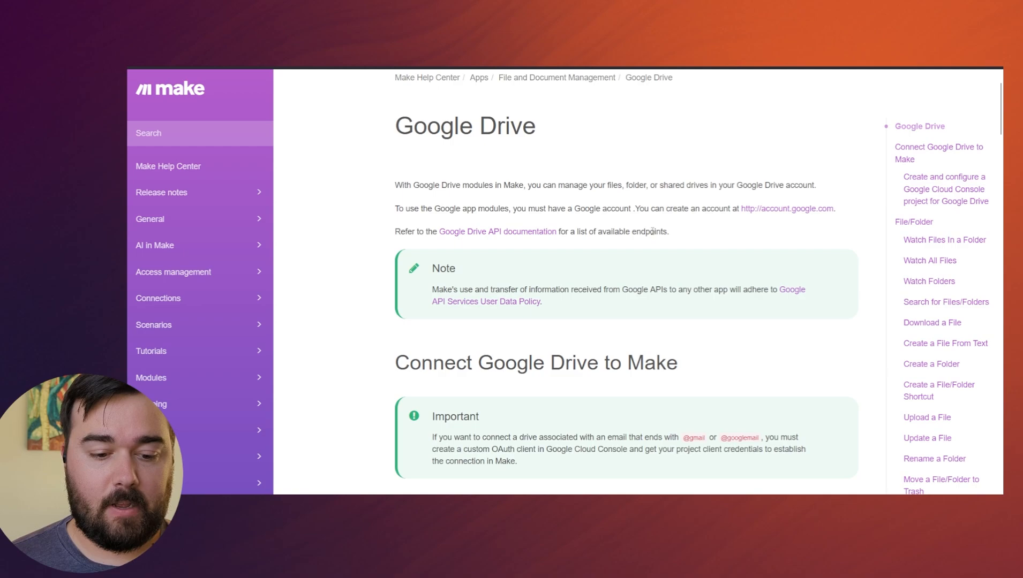
scroll(652, 232, "down", 3)
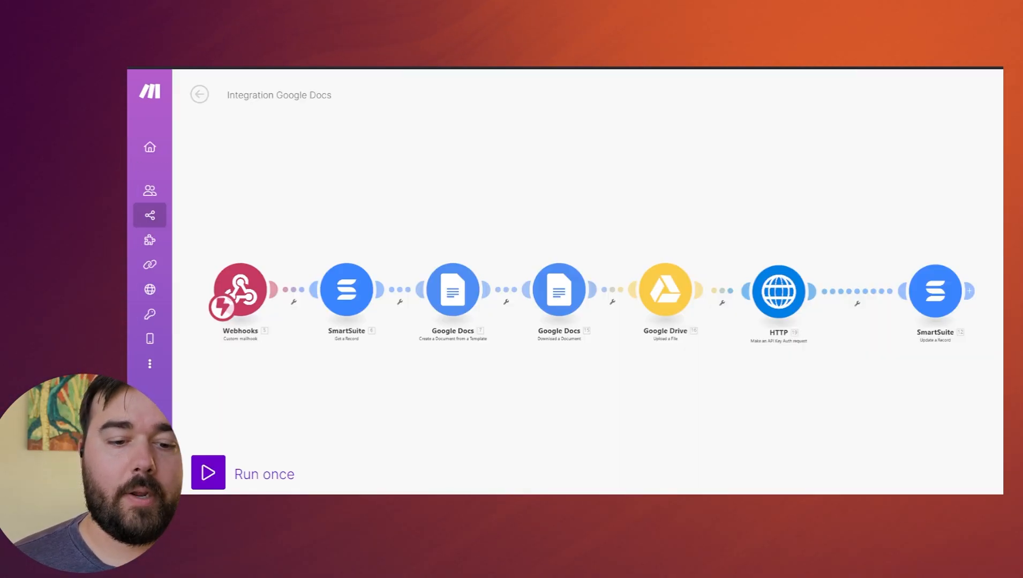
Reopen the HTTP module and review its request content from the recipients through the files and fields entries.
left_click(779, 290)
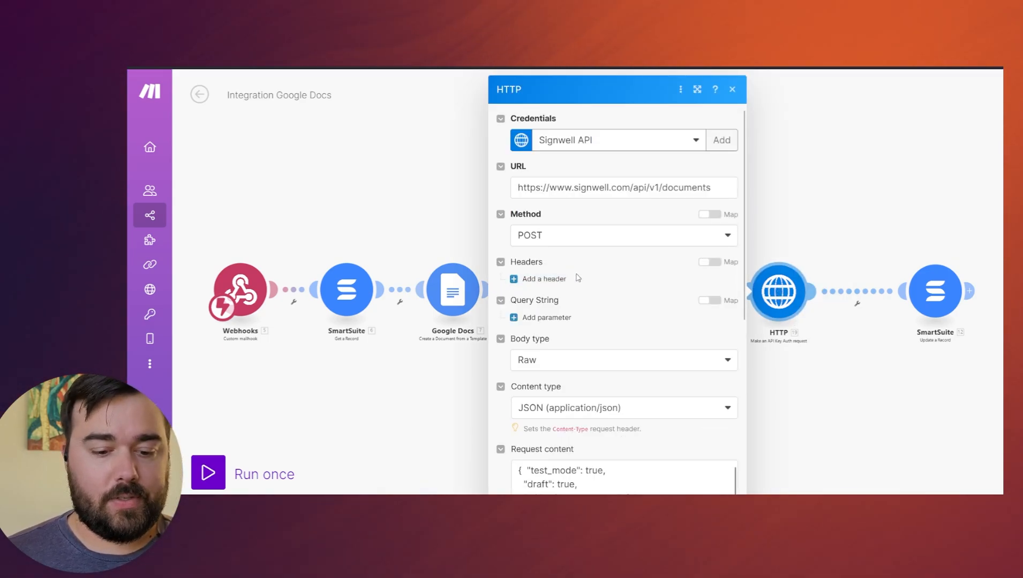
scroll(578, 278, "down", 4)
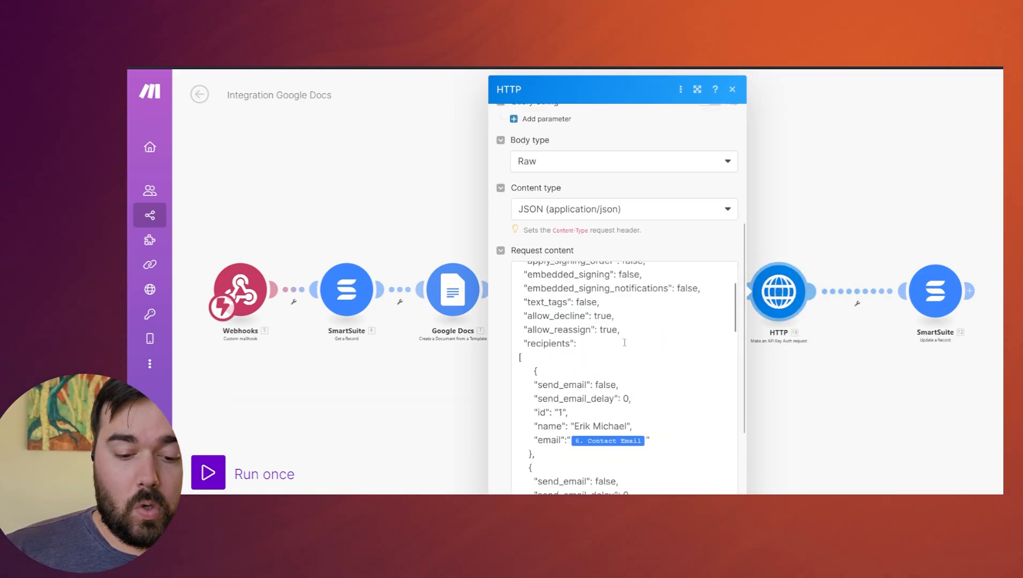
scroll(625, 343, "down", 3)
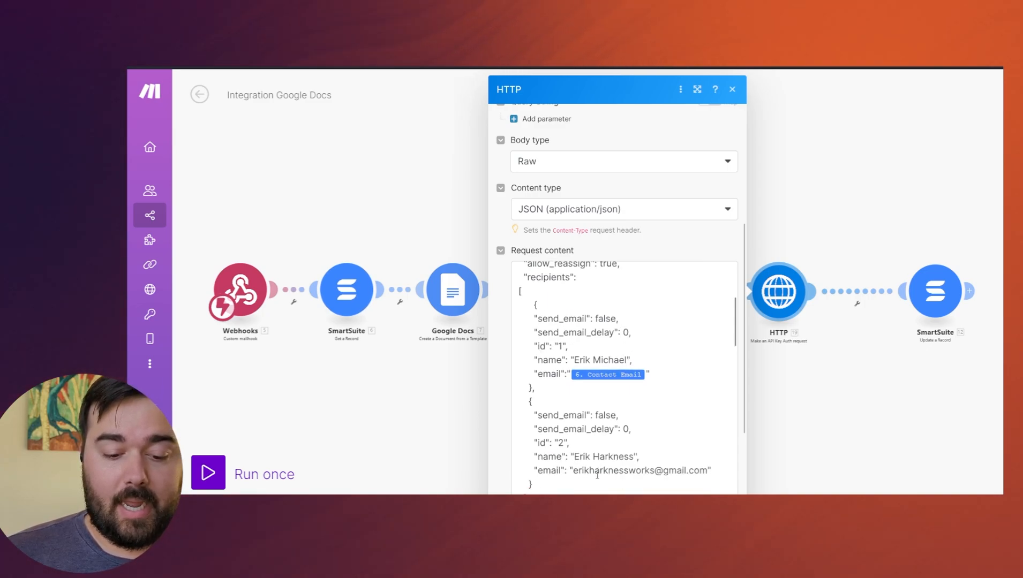
scroll(612, 386, "down", 5)
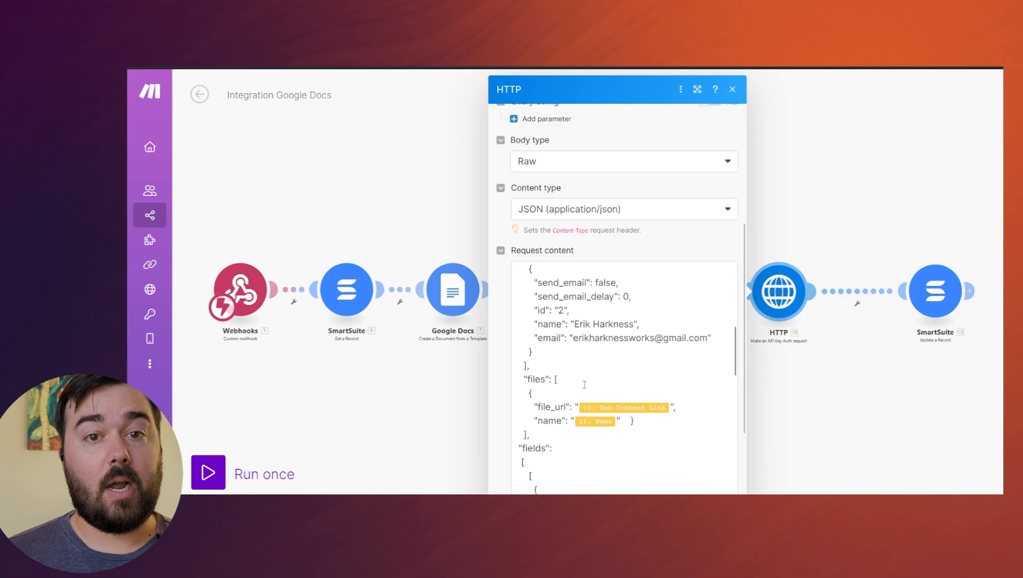
scroll(584, 384, "down", 15)
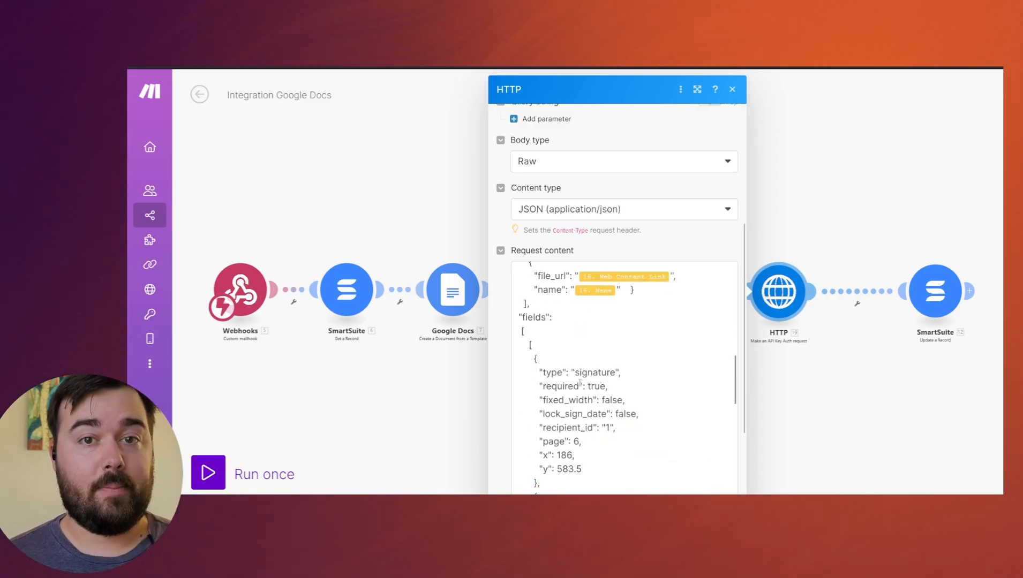
left_click(411, 371)
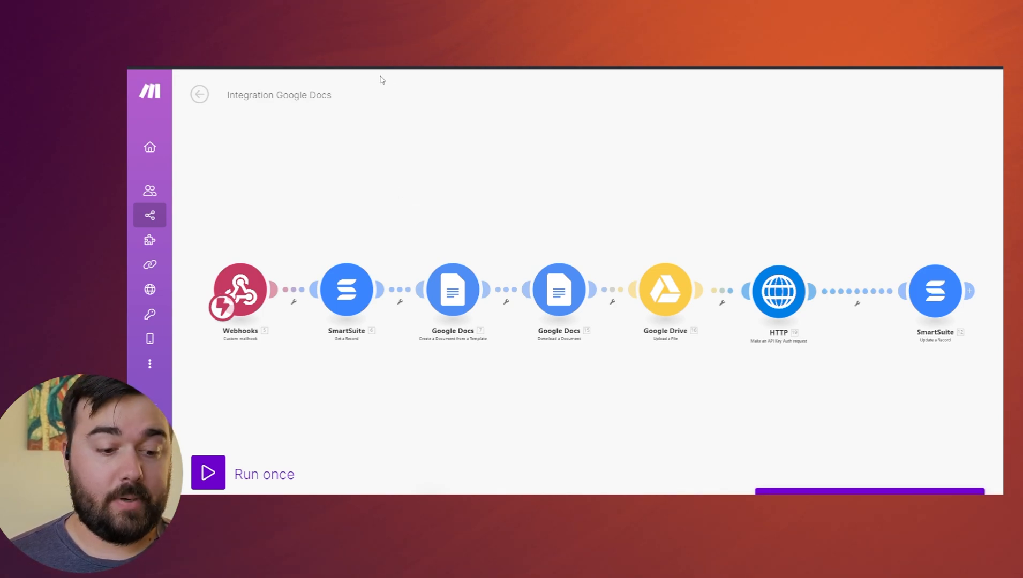
Run the scenario once, switch to SmartSuite and drop the test lead's card in the Make Offer column of the Active Pipeline board.
left_click(209, 472)
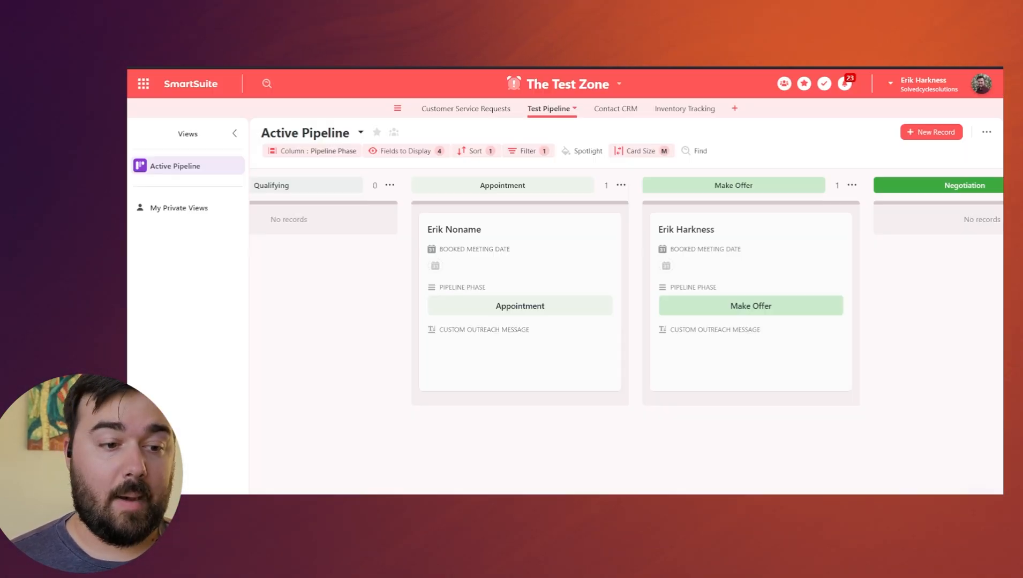
left_click_drag(755, 246, 733, 264)
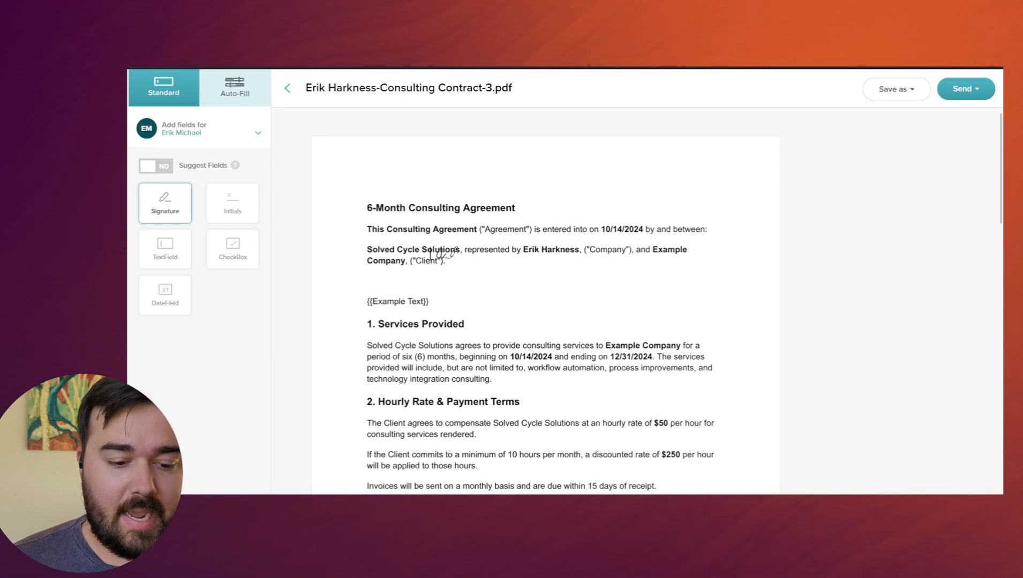
Review the contract draft in SignWell down to its signature blocks and select the second recipient for adding fields.
scroll(436, 255, "down", 1)
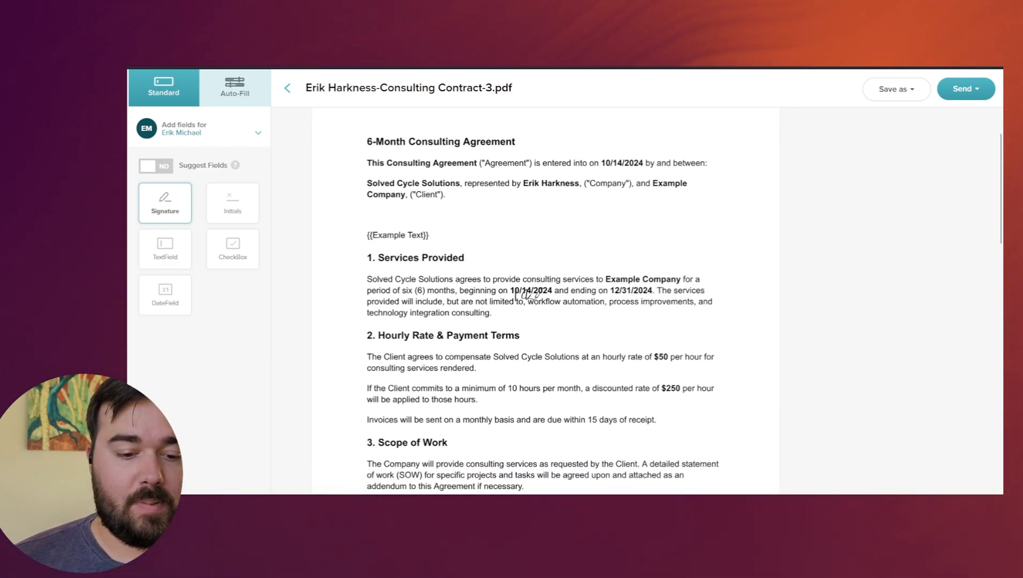
scroll(600, 295, "down", 2)
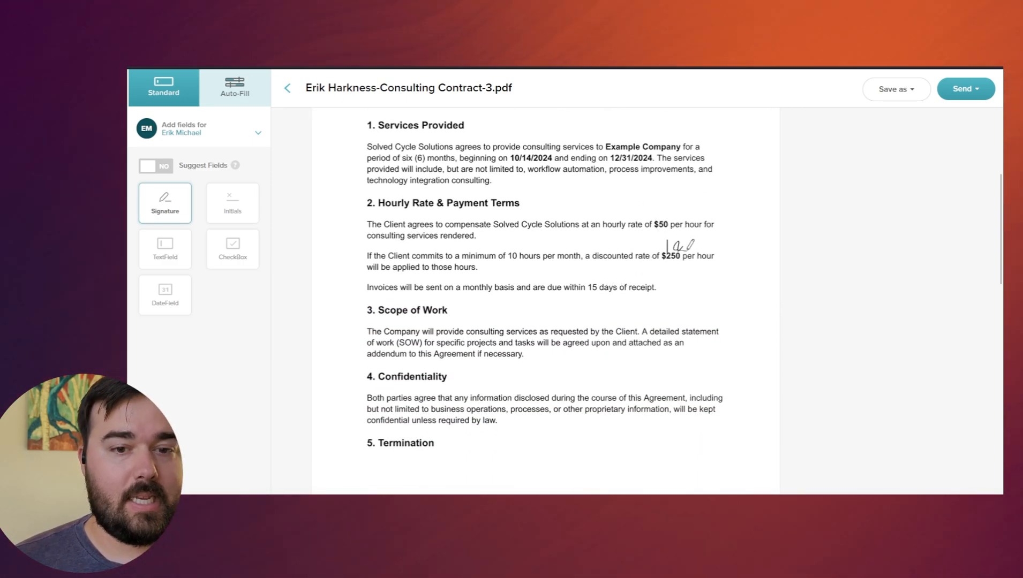
scroll(538, 468, "down", 5)
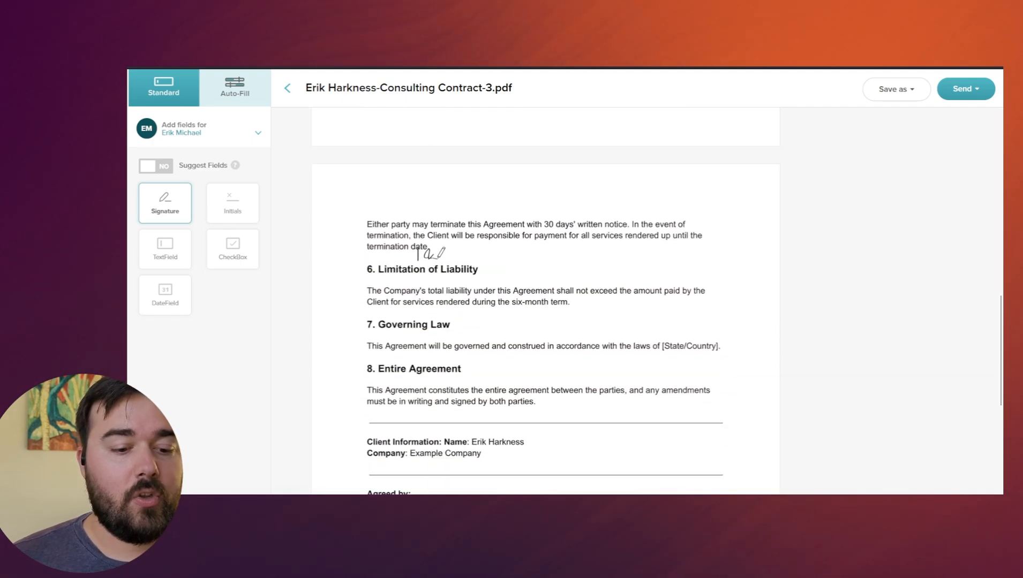
scroll(418, 253, "down", 5)
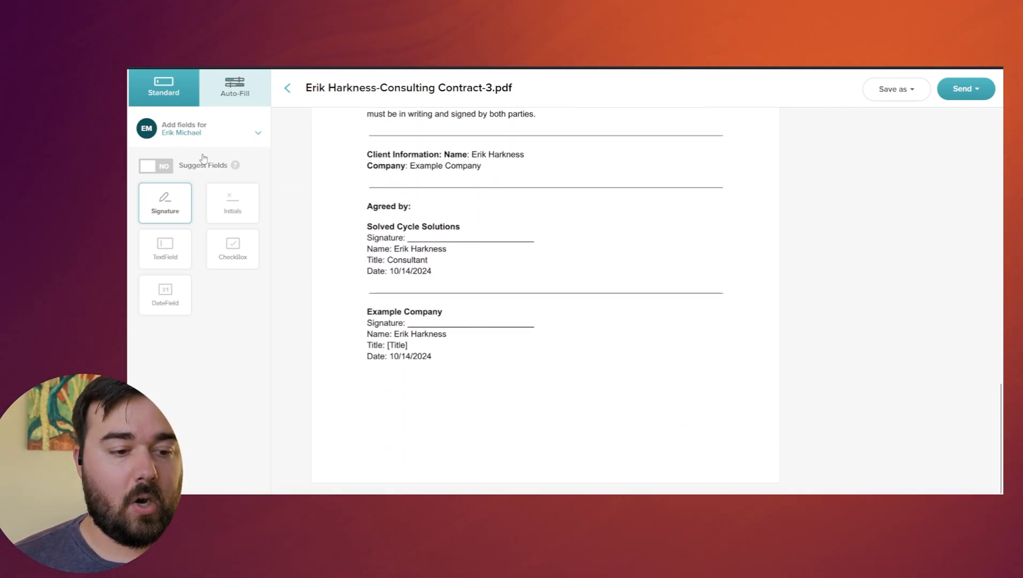
left_click(201, 129)
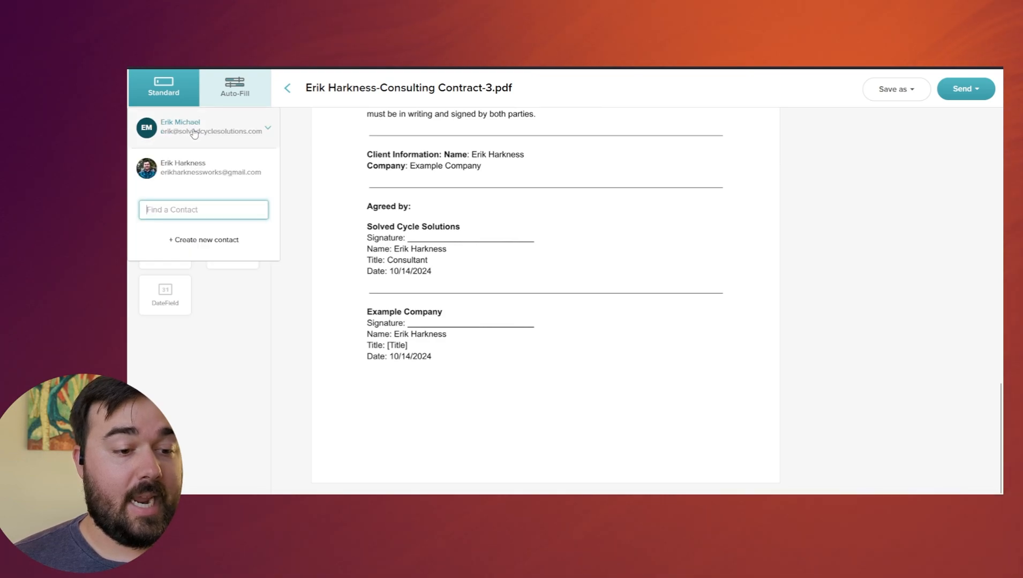
left_click(194, 169)
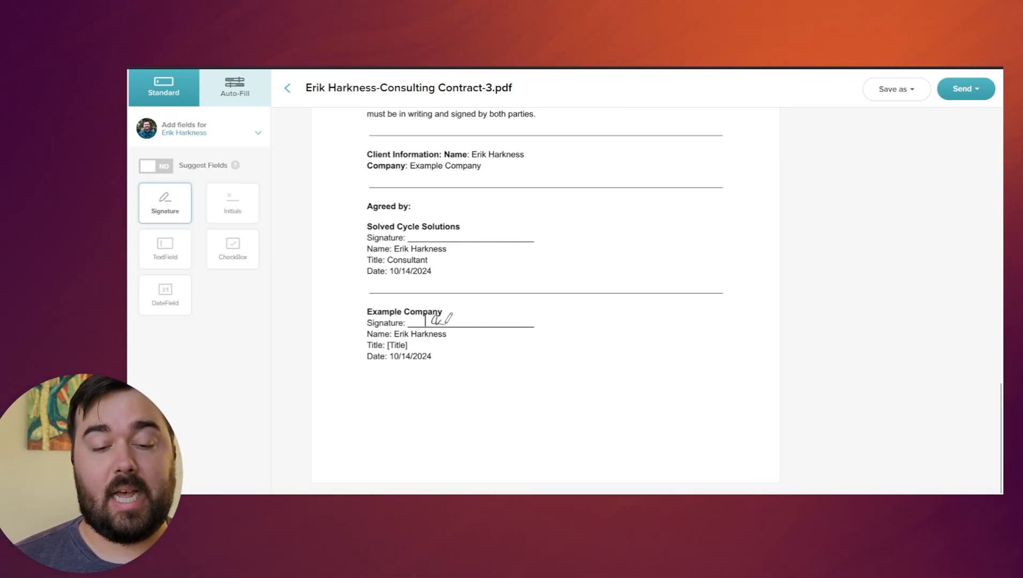